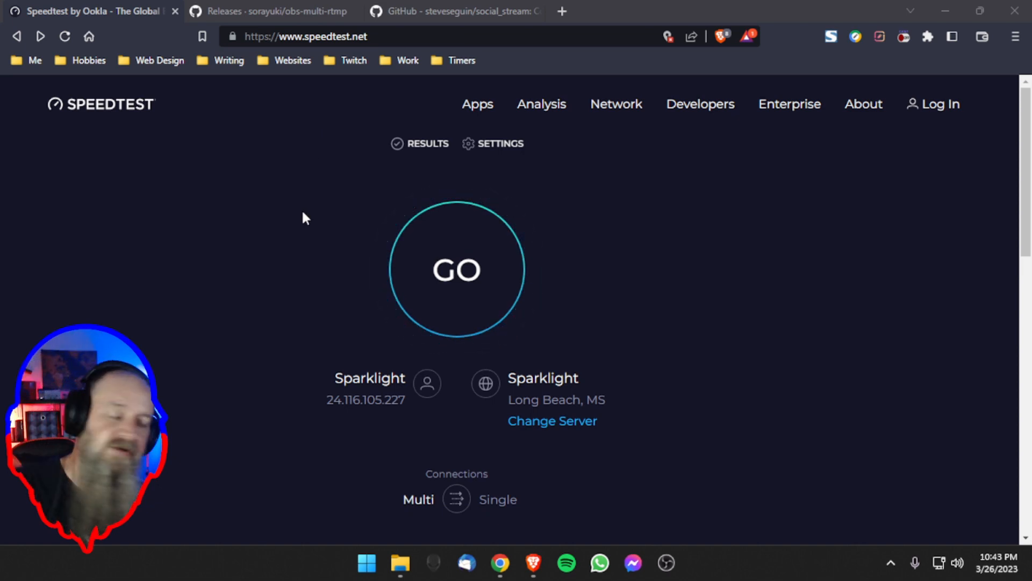
Run the internet speed test and examine the upload speed result
click(459, 285)
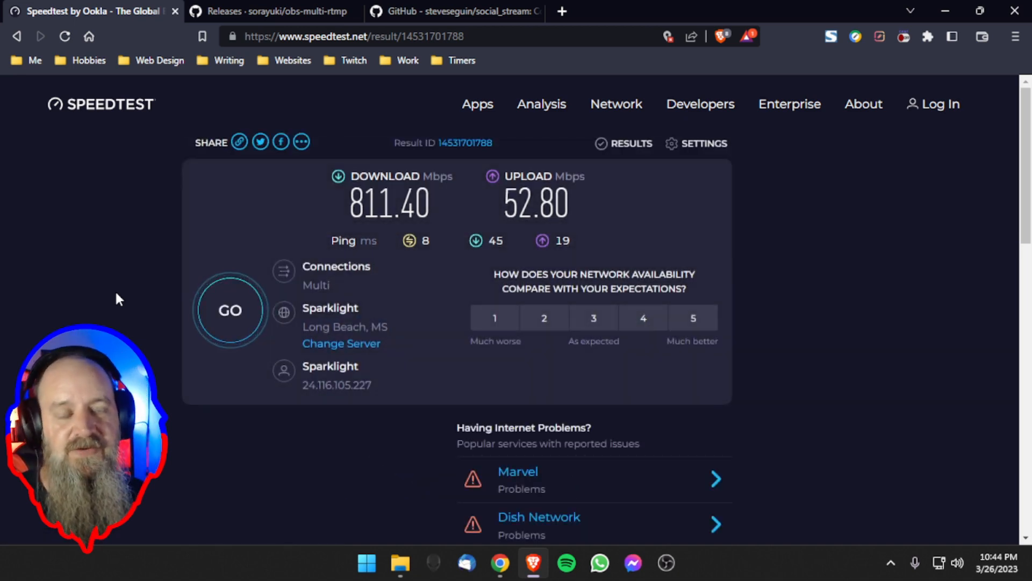
drag(570, 207, 504, 207)
click(613, 210)
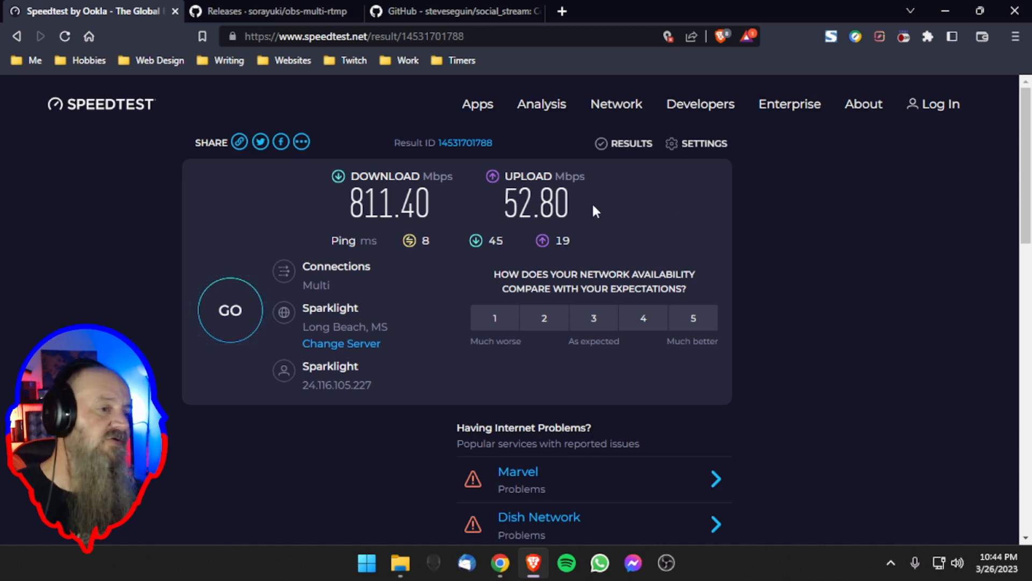
drag(591, 202, 503, 204)
click(626, 215)
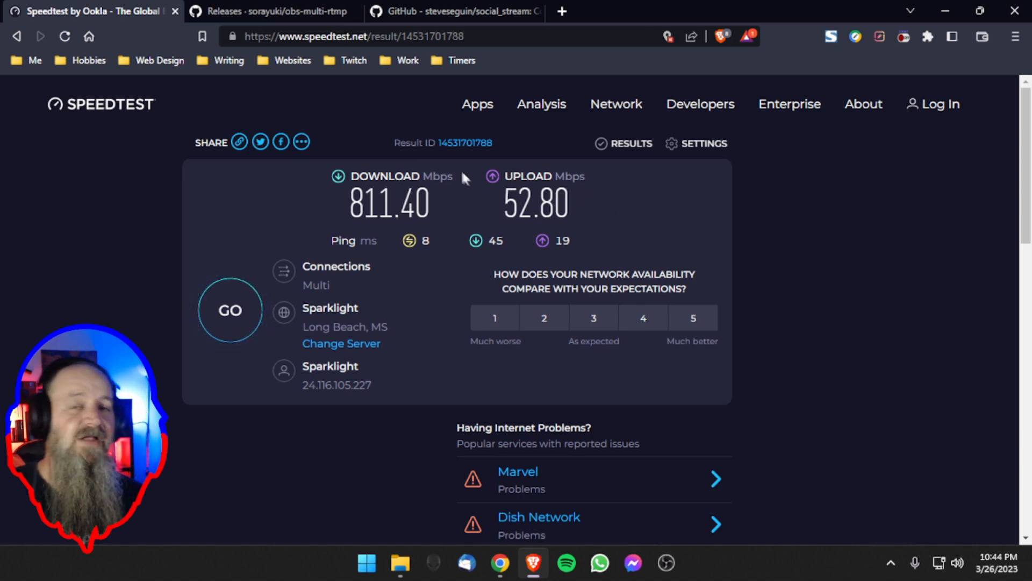
Review the obs-multi-rtmp 0.2.8.2 release notes, the install options for OBS 29.0.2 and the downloadable assets
click(300, 10)
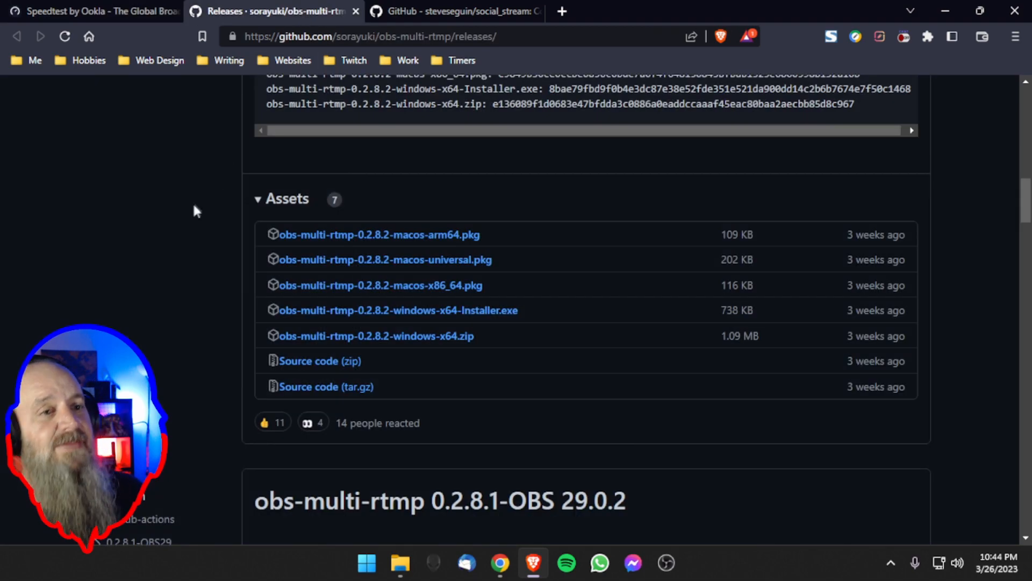
scroll(205, 203, up, 15)
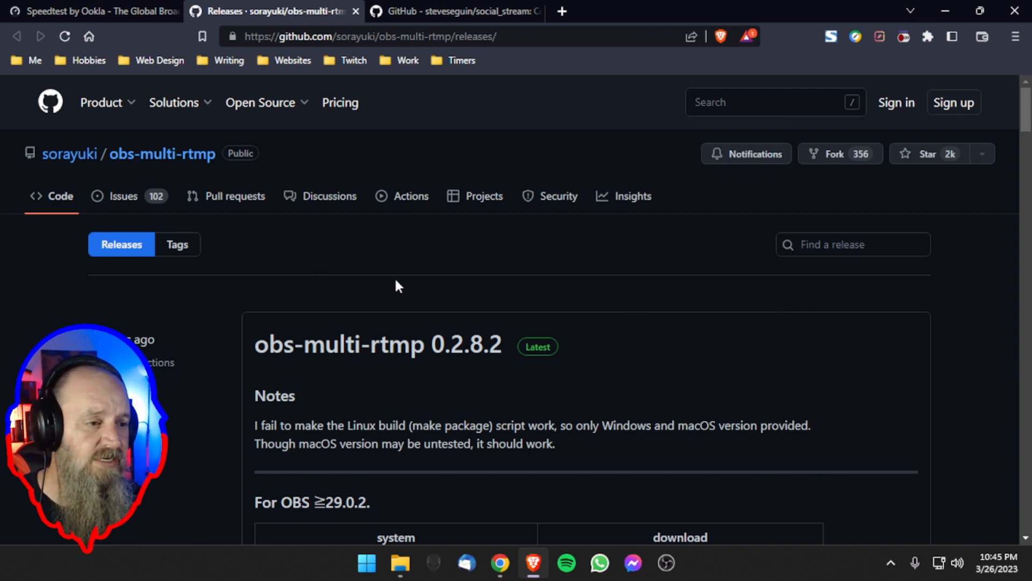
scroll(396, 280, down, 3)
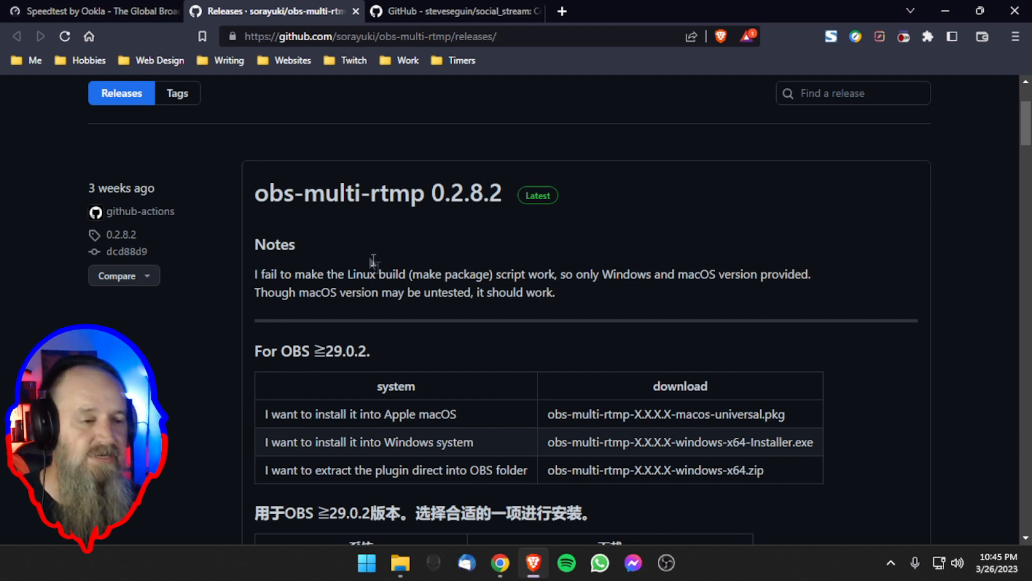
scroll(238, 284, down, 10)
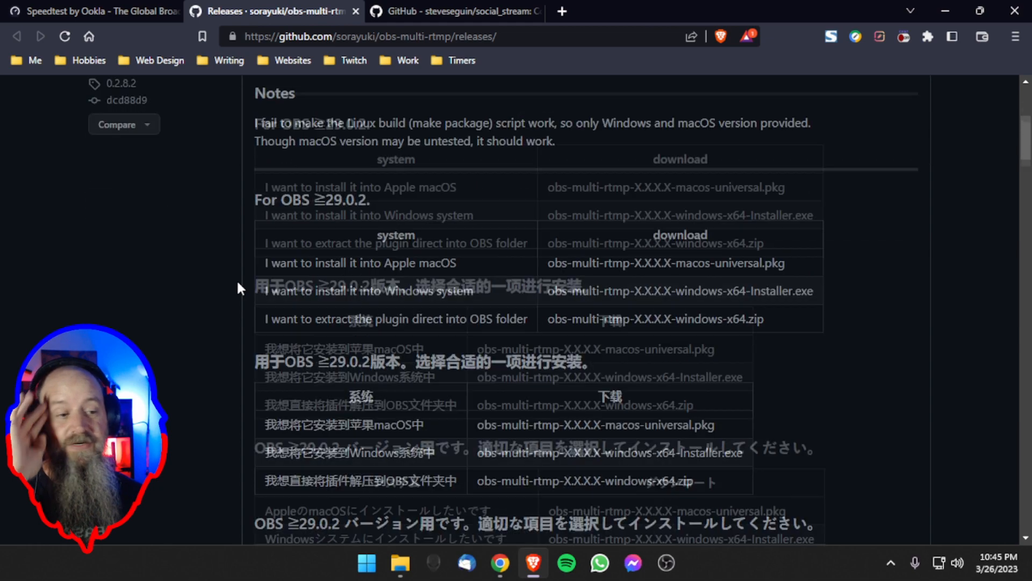
scroll(238, 284, down, 4)
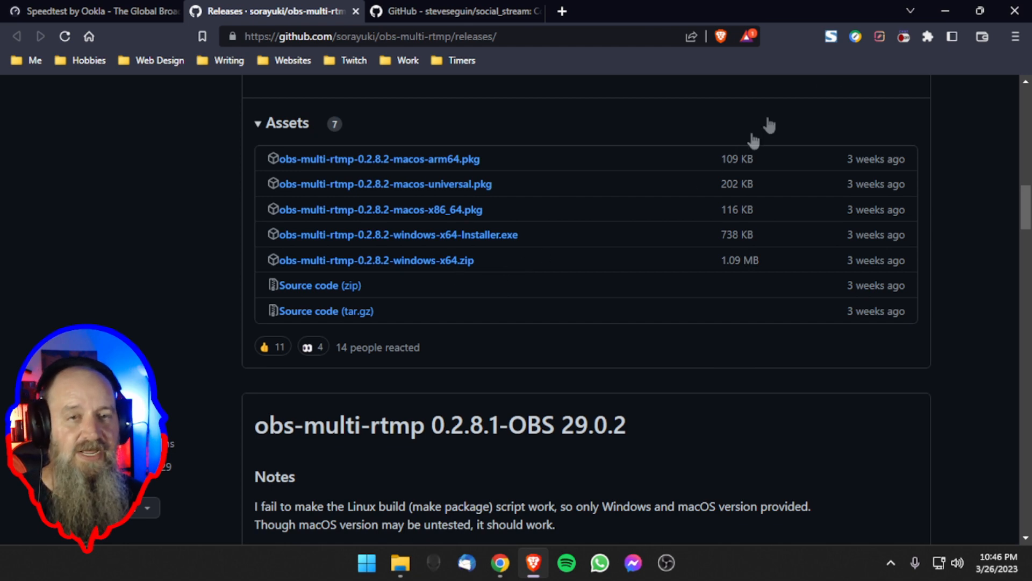
Minimize the browser and open the extracted obs-multi-rtmp-0.2.8.2-windows-x64 folder from the desktop
click(943, 11)
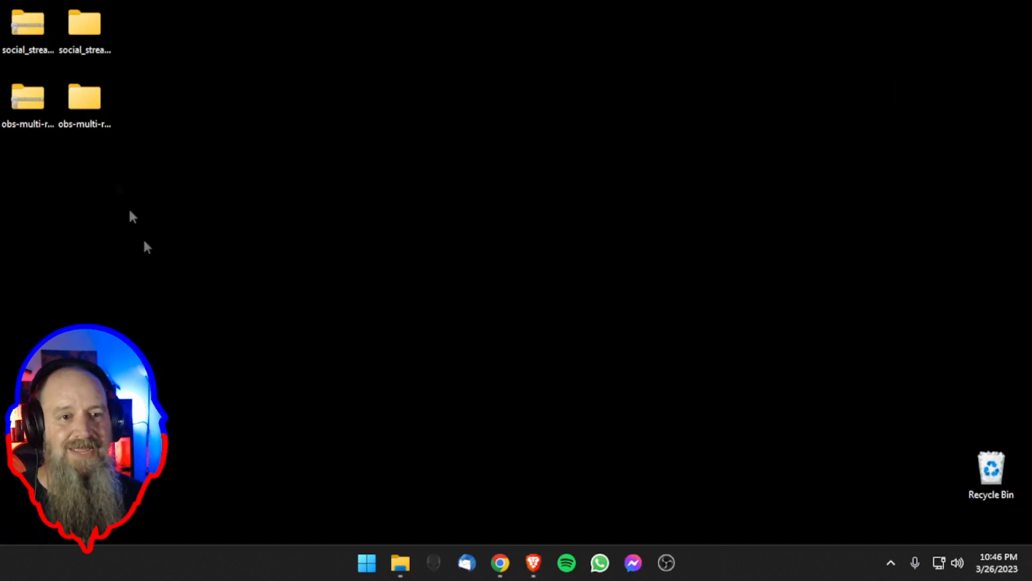
click(33, 104)
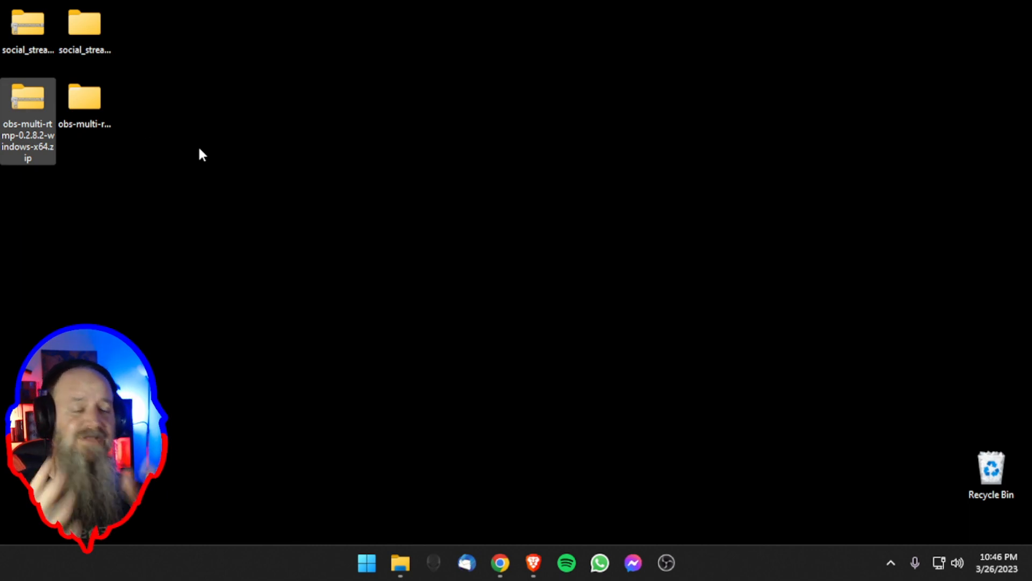
double_click(82, 110)
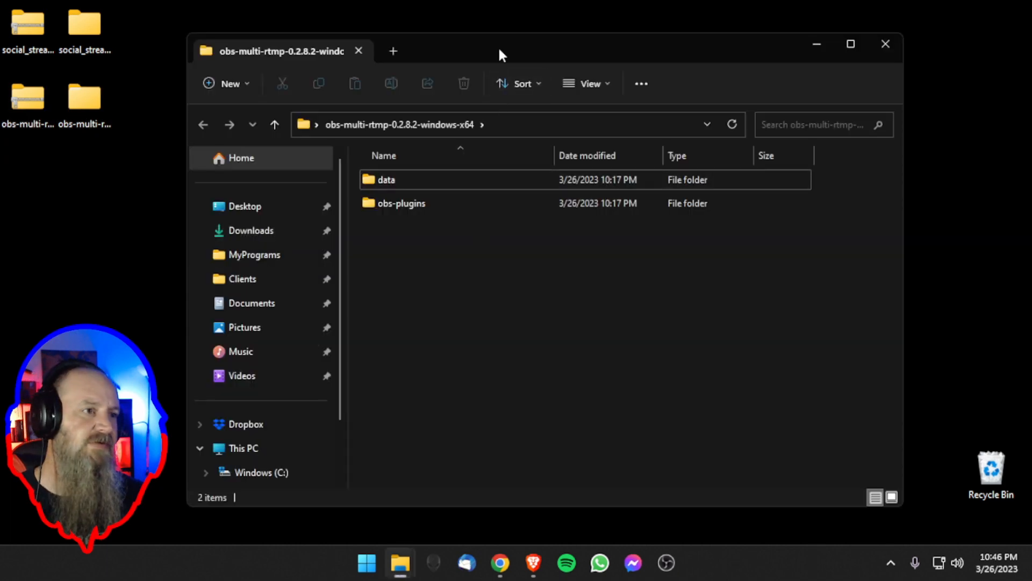
drag(499, 54, 398, 37)
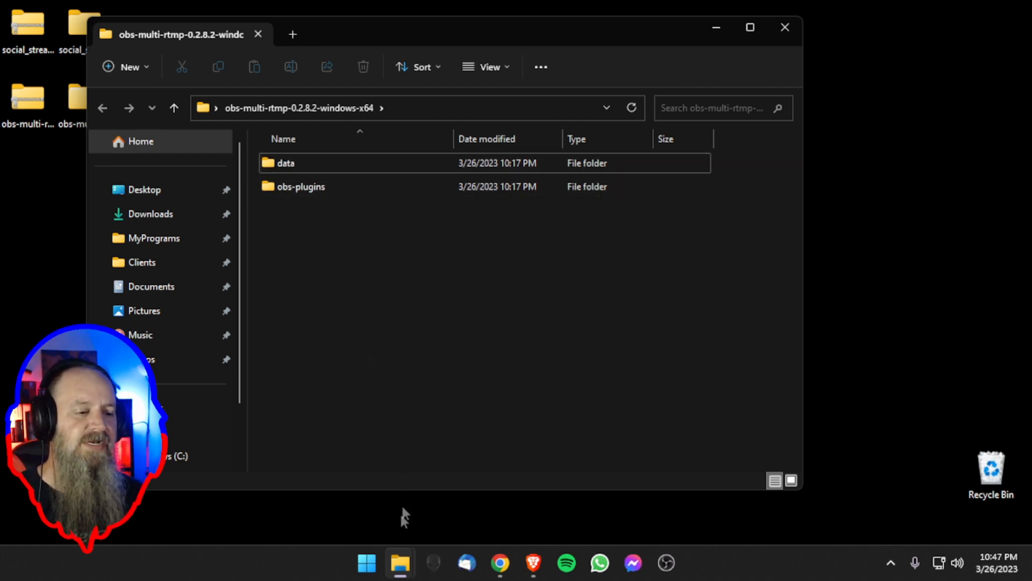
Bring up the obs-studio folder window and arrange it beside the plugin folder window
mouse_move(399, 568)
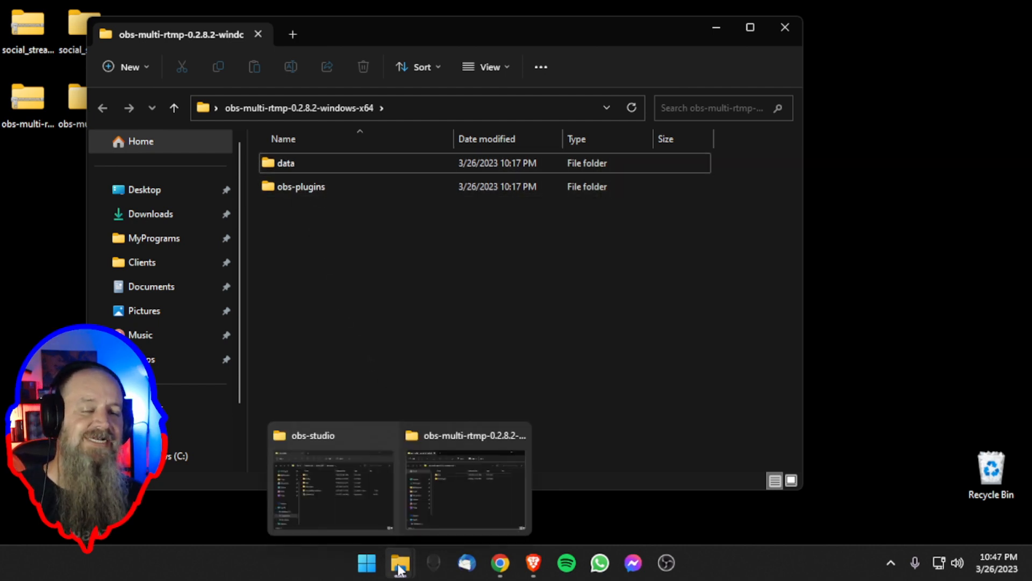
click(347, 516)
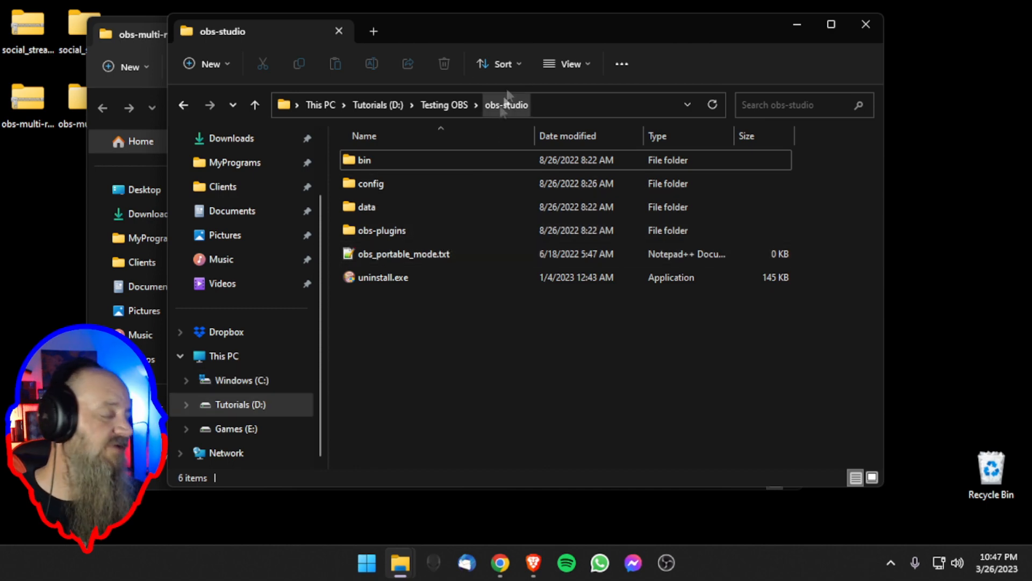
drag(515, 31, 637, 40)
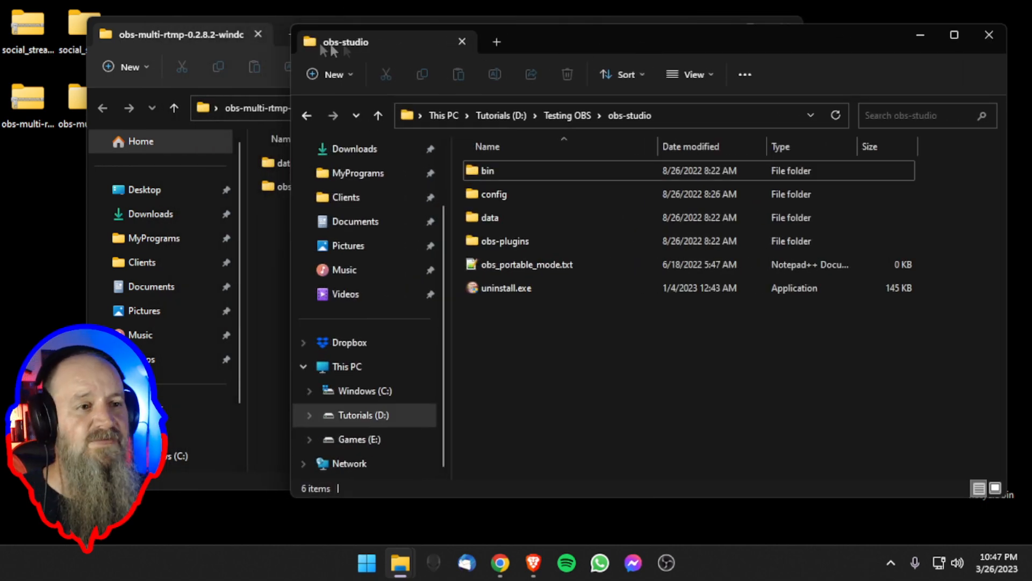
click(277, 28)
drag(355, 35, 272, 39)
Copy the plugin's data and obs-plugins folders into the obs-studio folder inside Testing OBS
mouse_move(238, 229)
mouse_down()
mouse_move(190, 168)
mouse_move(219, 161)
mouse_move(376, 247)
mouse_move(408, 288)
mouse_move(242, 237)
mouse_up()
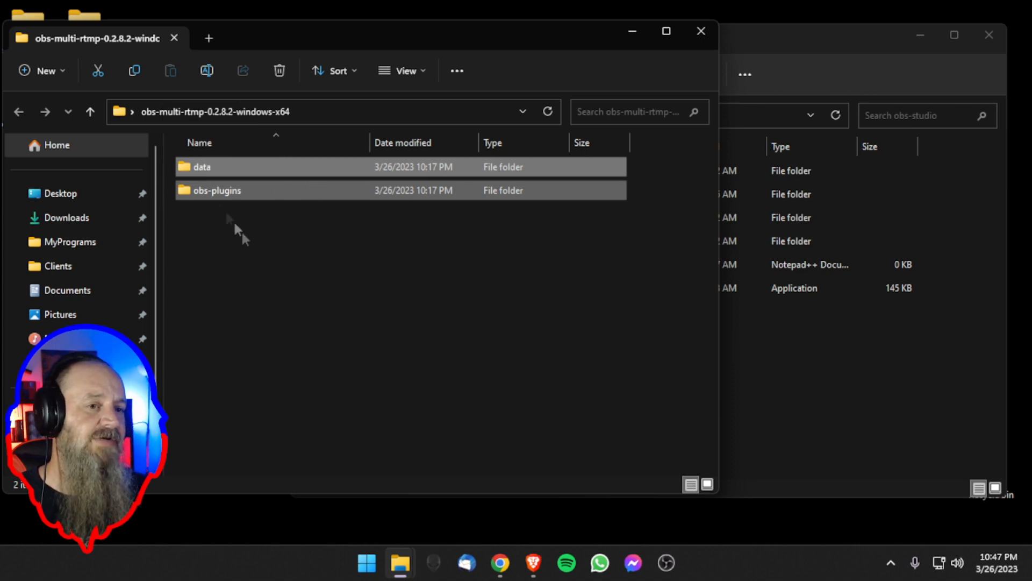
click(766, 340)
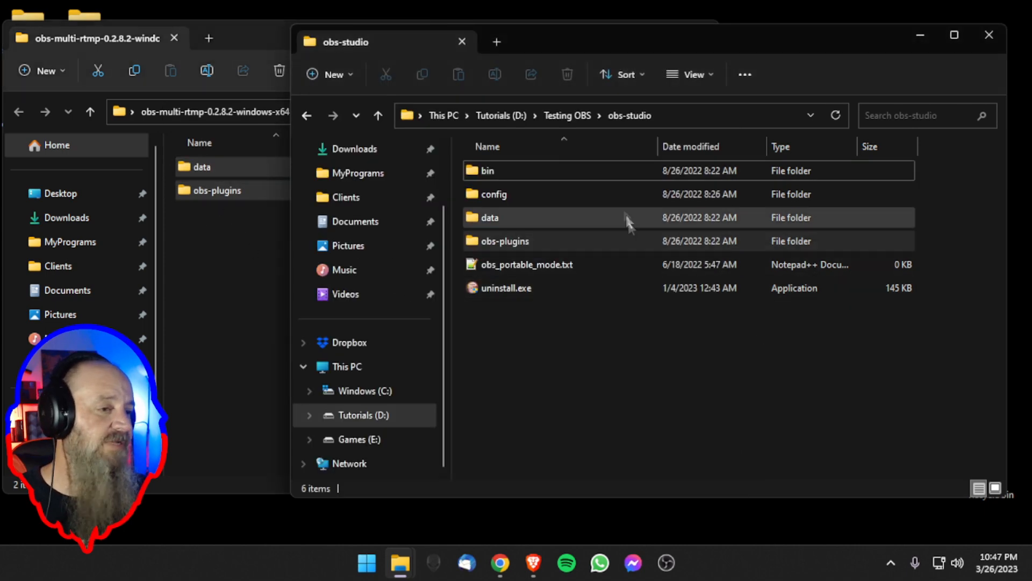
click(573, 116)
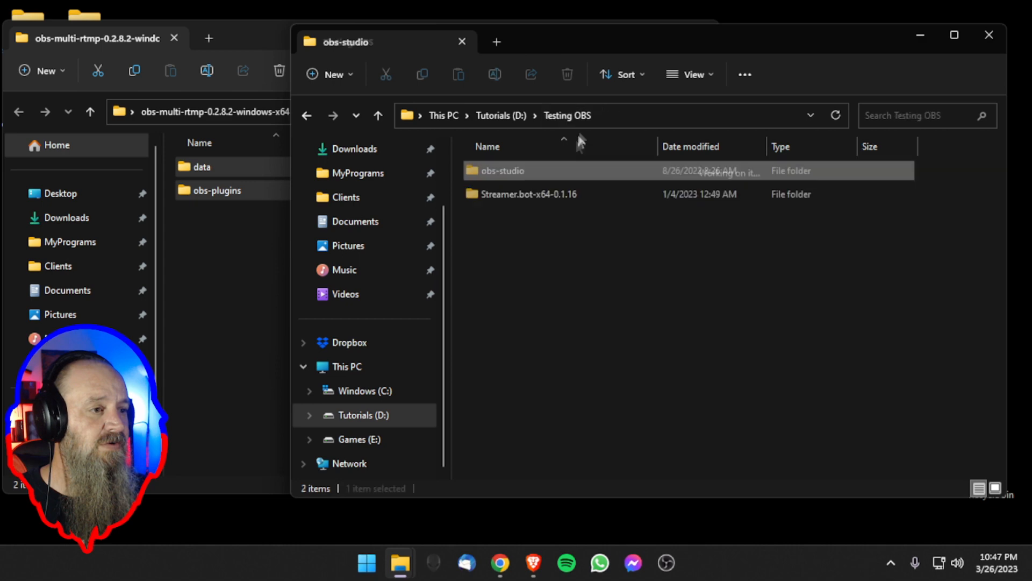
double_click(500, 171)
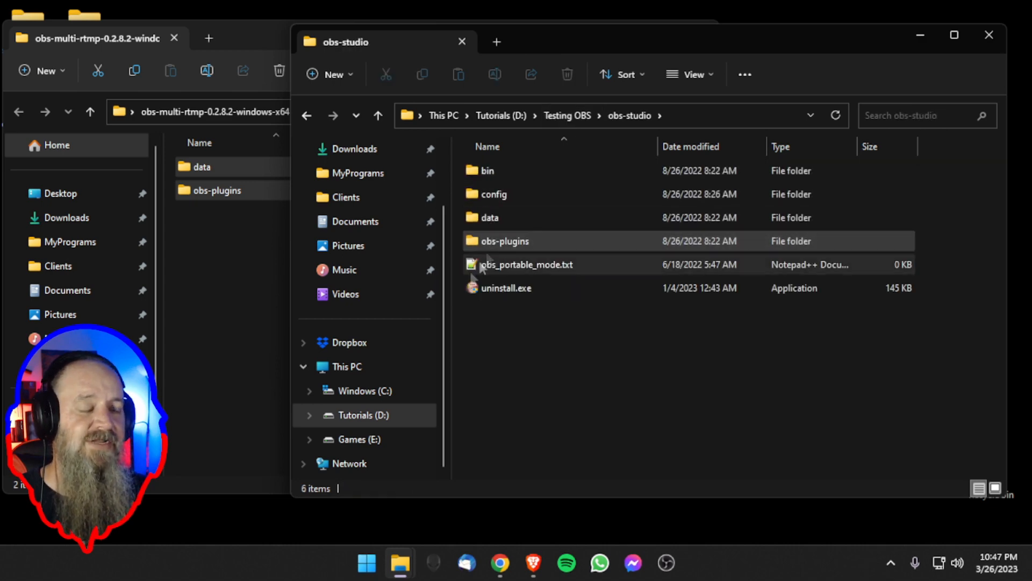
drag(214, 192, 580, 389)
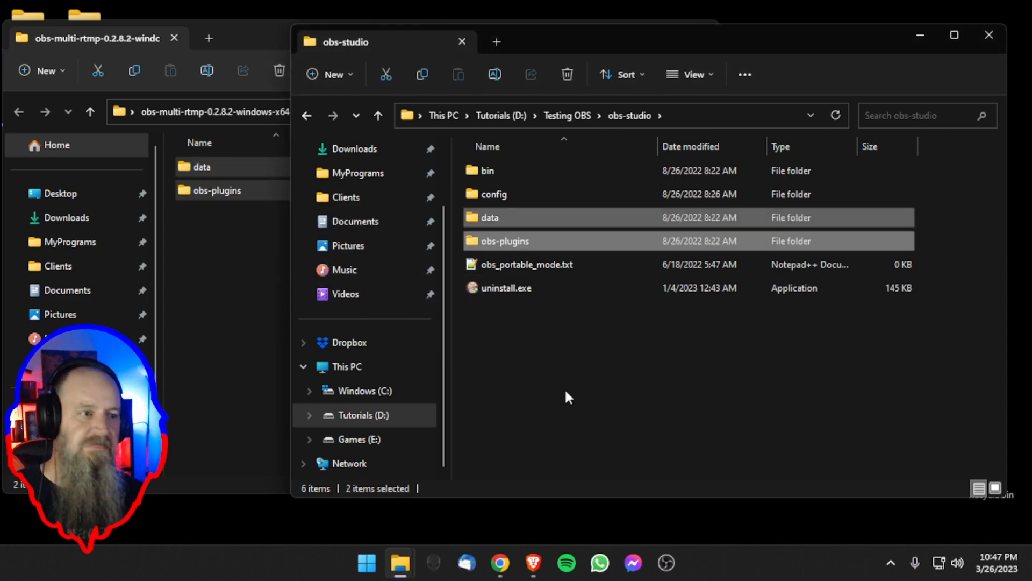
Close the plugin folder window and the obs-studio folder window
click(220, 331)
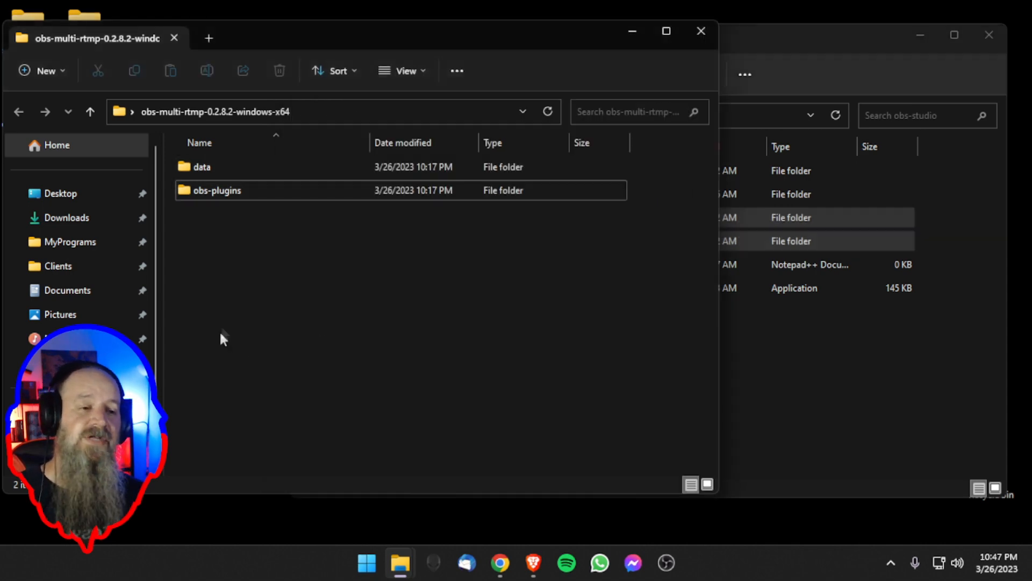
click(702, 34)
drag(717, 34, 605, 39)
click(495, 385)
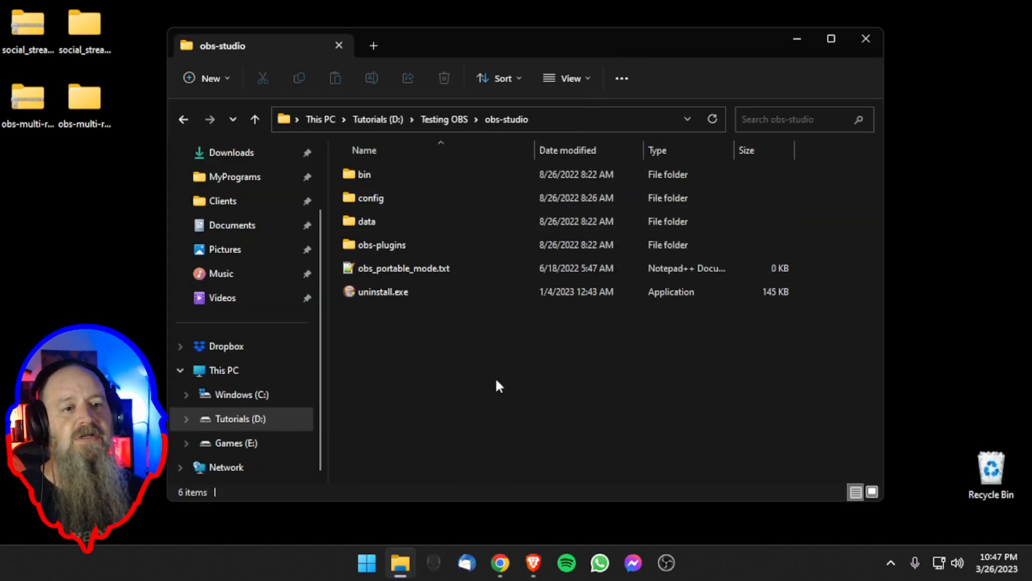
click(864, 42)
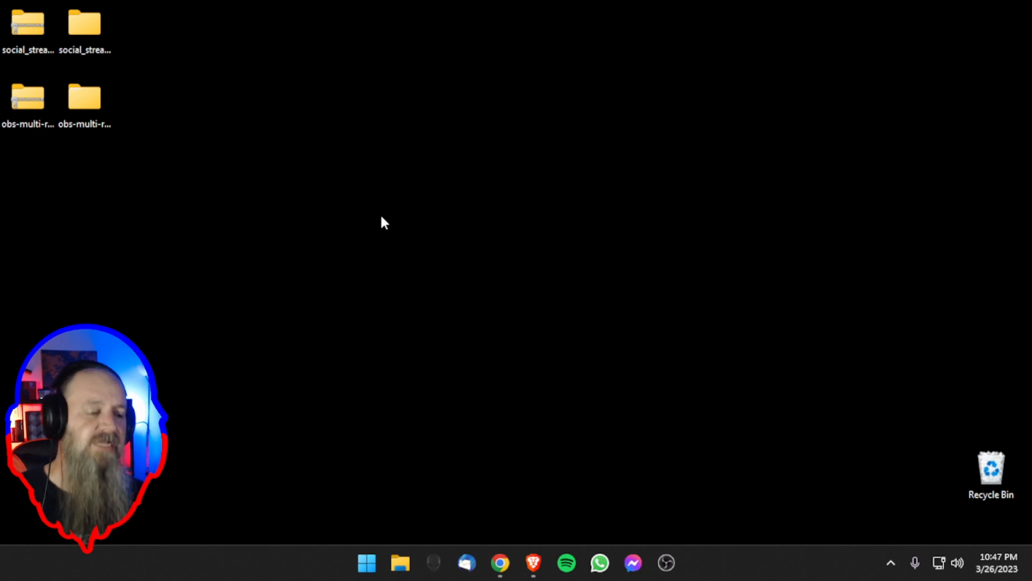
Launch OBS and close the duplicate floating Multiple output dock
click(659, 563)
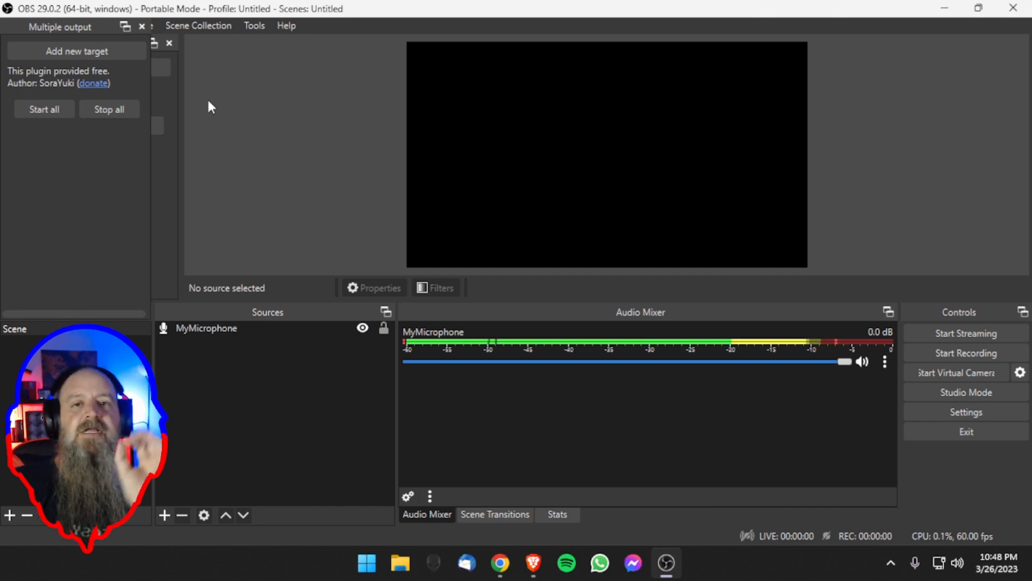
drag(88, 28, 326, 105)
click(381, 102)
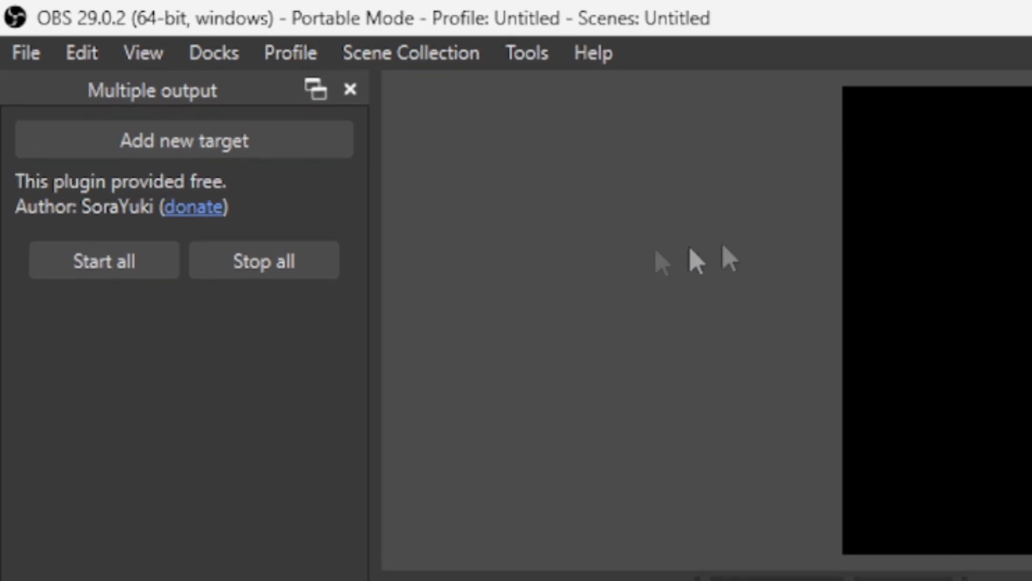
Lock the docks in place and check the list of available docks
click(220, 60)
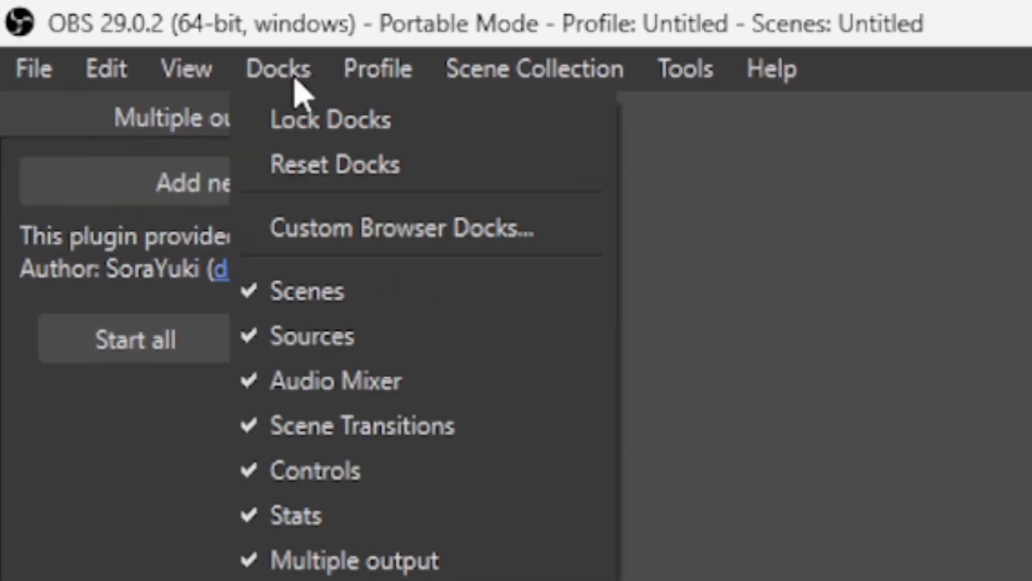
click(319, 122)
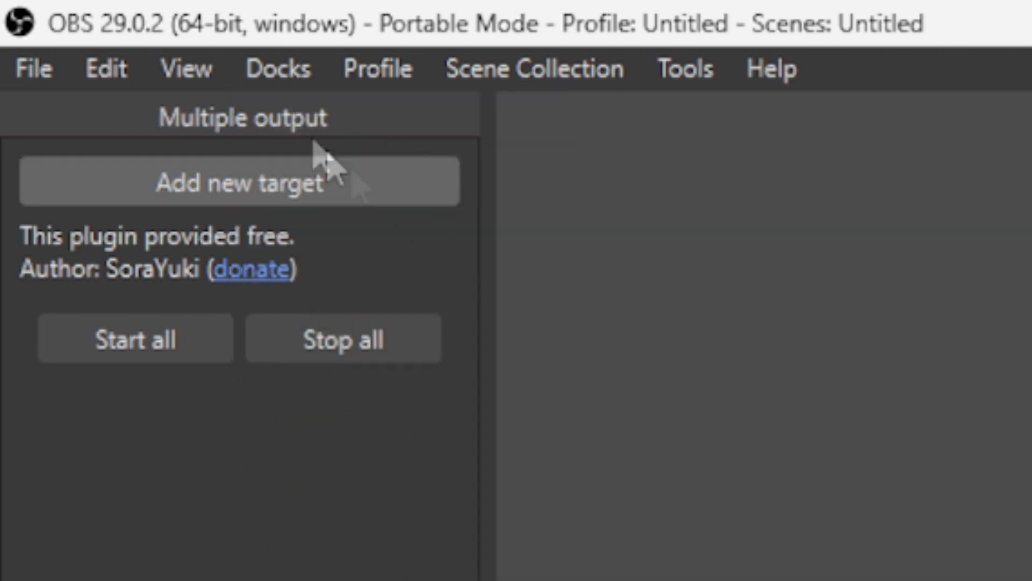
click(264, 73)
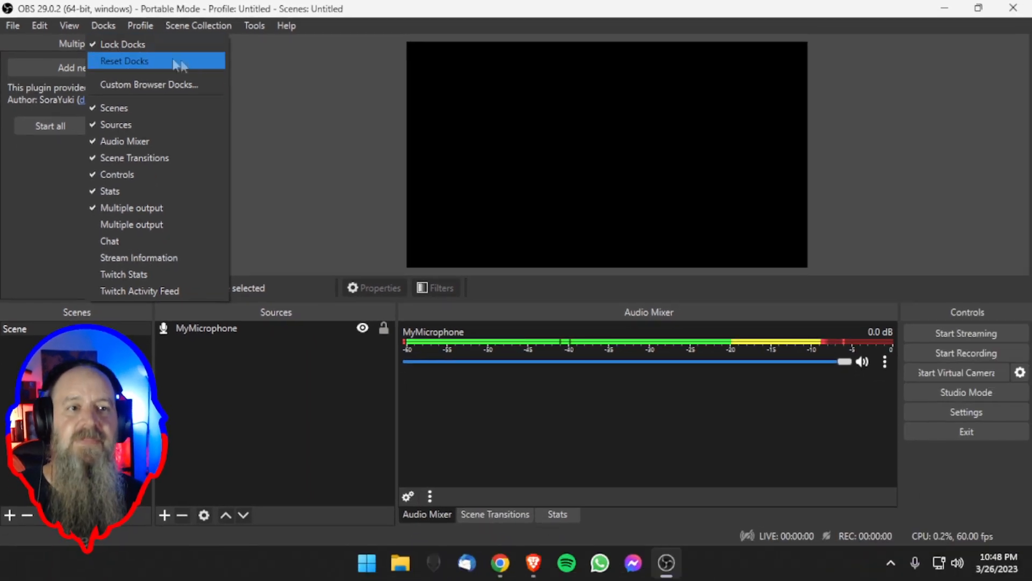
click(262, 112)
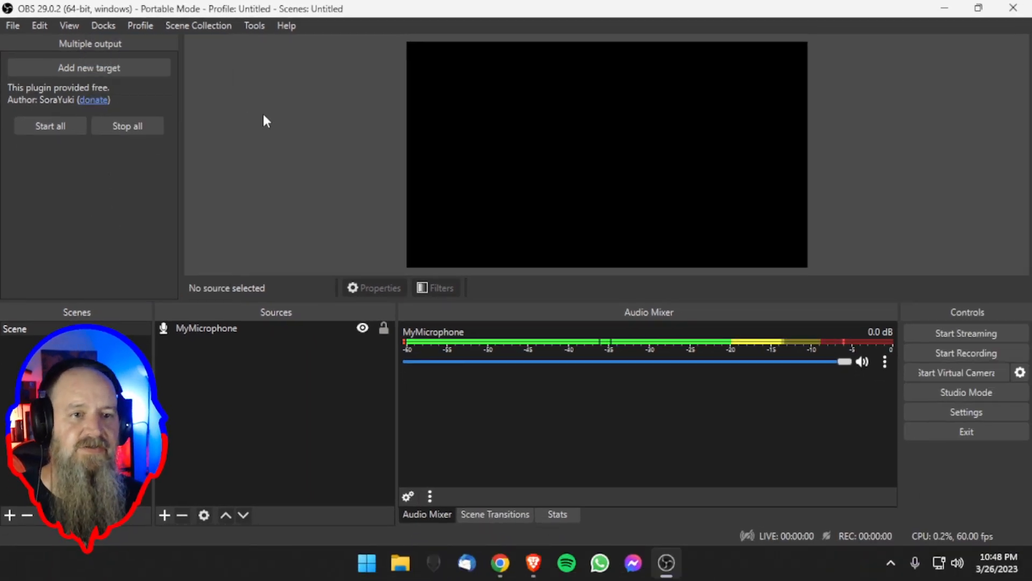
Unlock the docks and move the Multiple output dock into the tabbed group with the Audio Mixer
click(102, 26)
click(103, 43)
drag(99, 44, 581, 444)
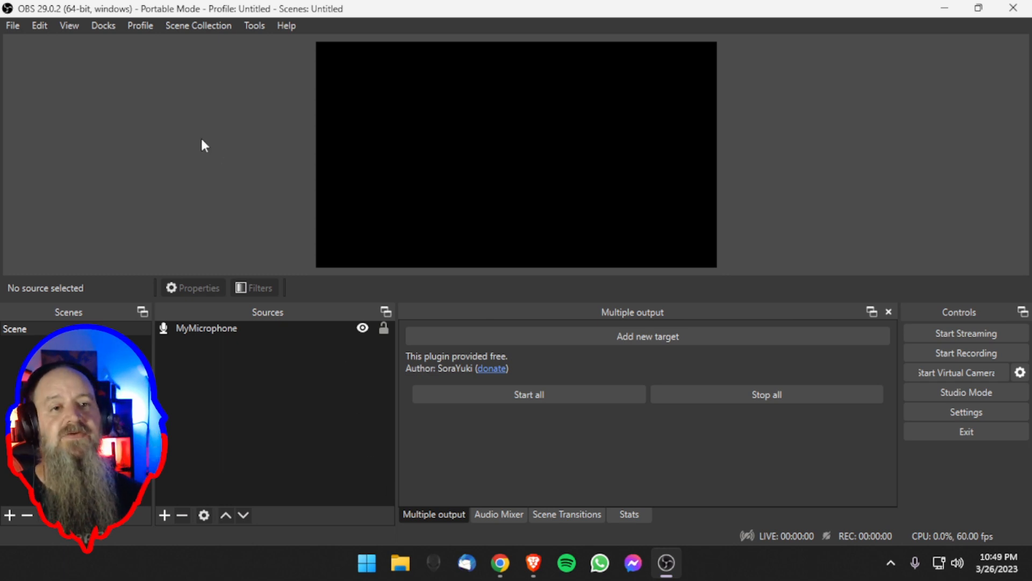
Open the streaming output settings and choose the Advanced output mode
click(11, 24)
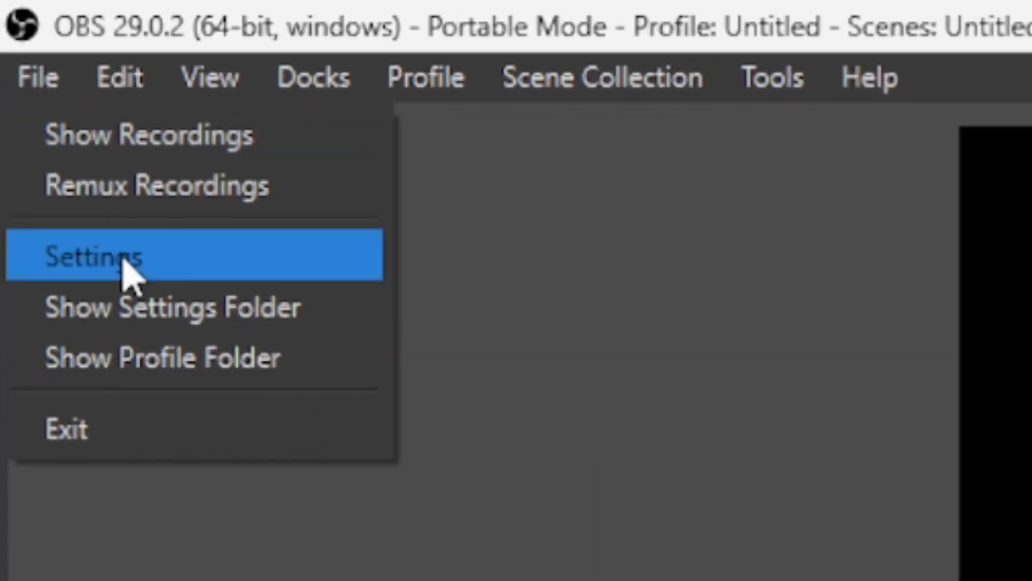
click(54, 115)
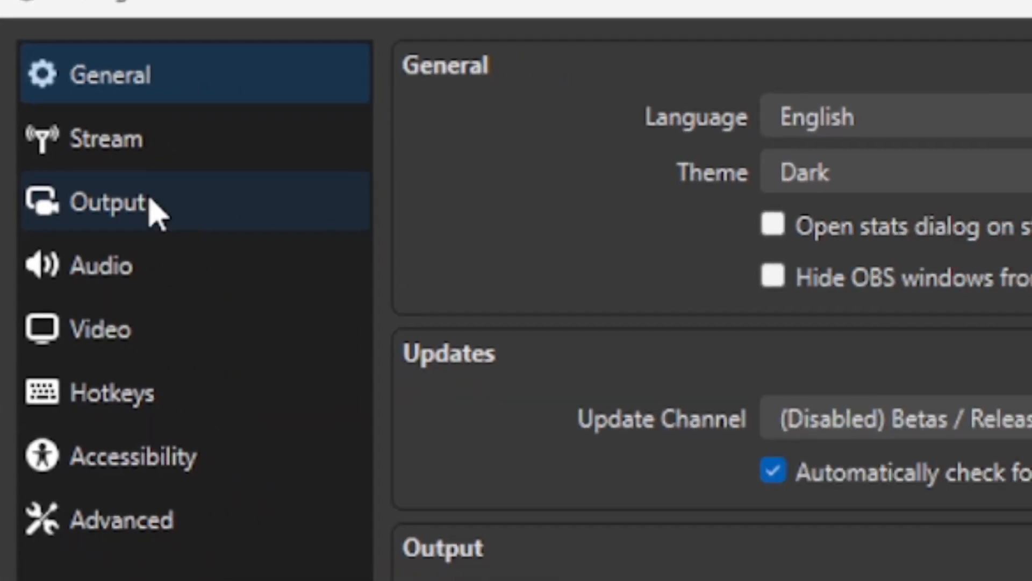
click(131, 157)
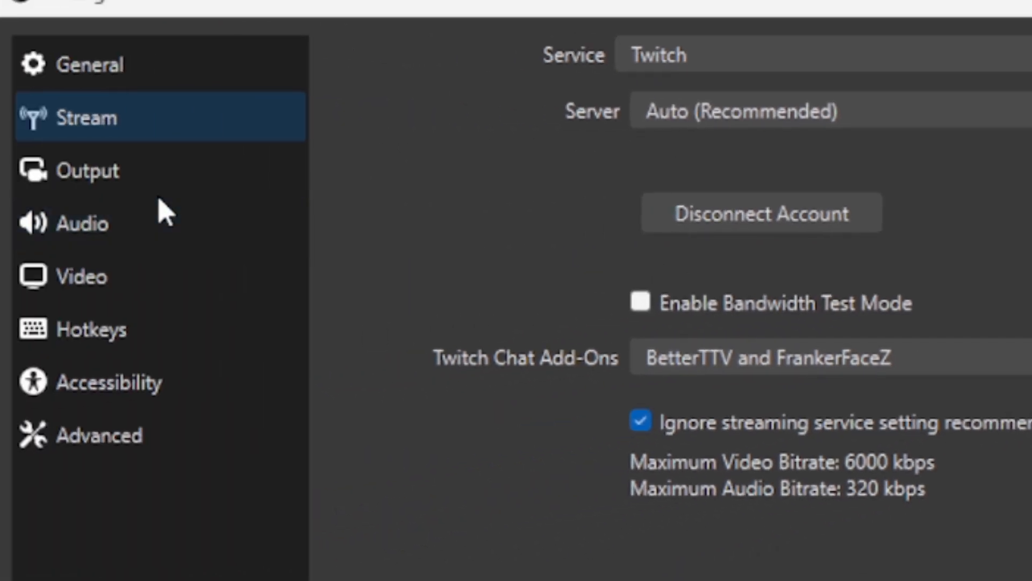
click(121, 179)
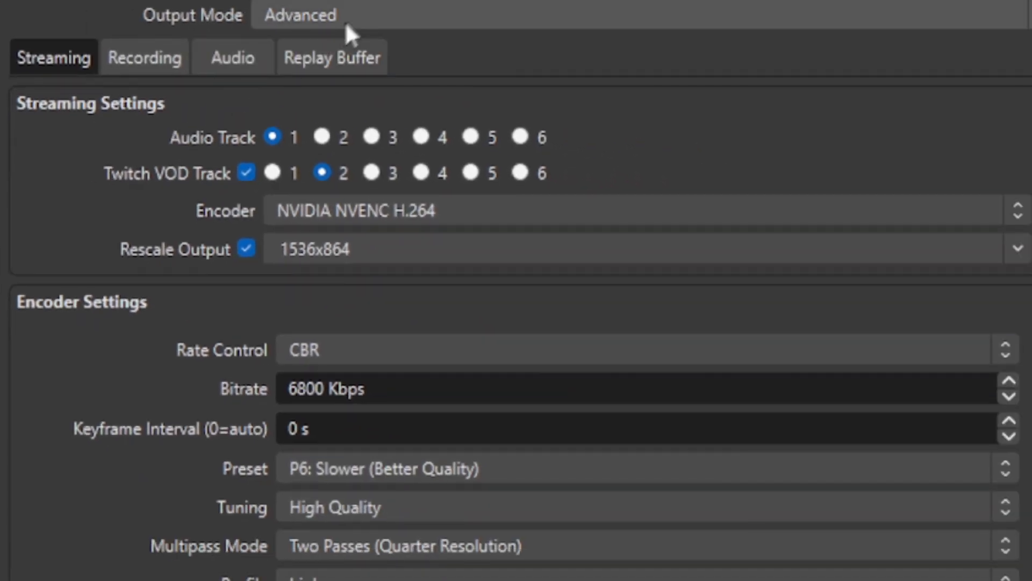
click(388, 20)
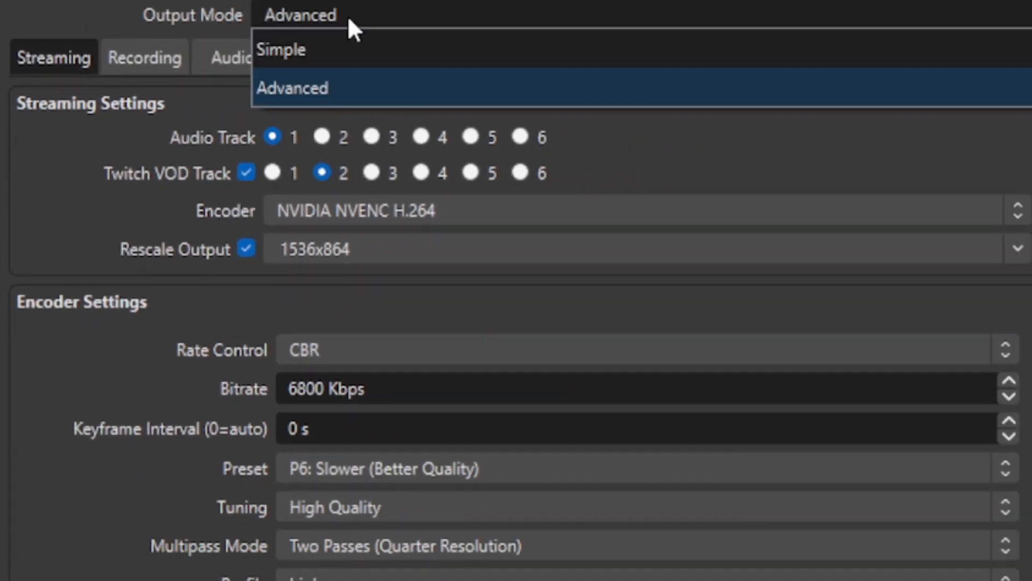
click(329, 100)
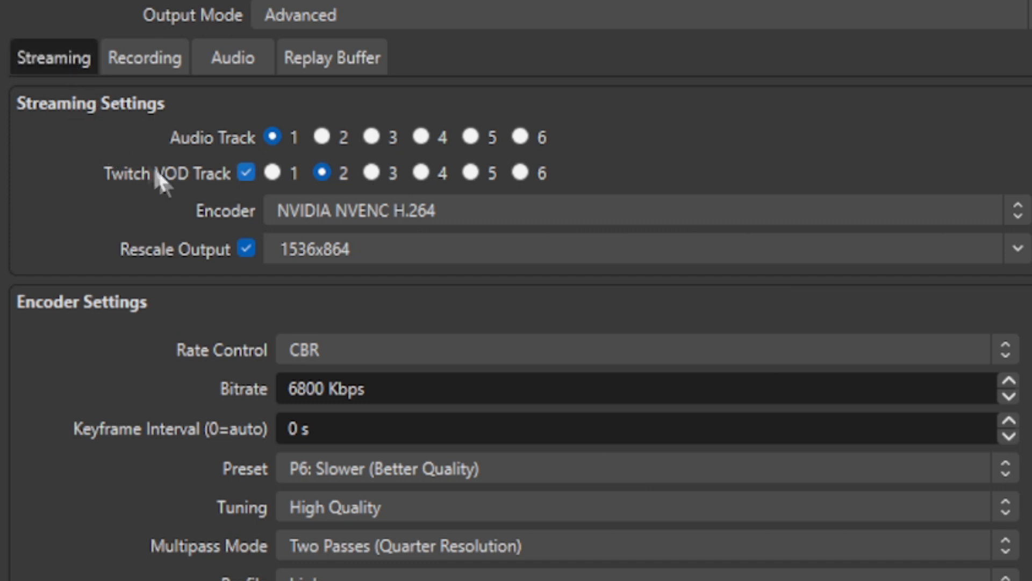
Examine the streaming bitrate in the encoder settings and close the settings without changing it
drag(362, 390, 273, 388)
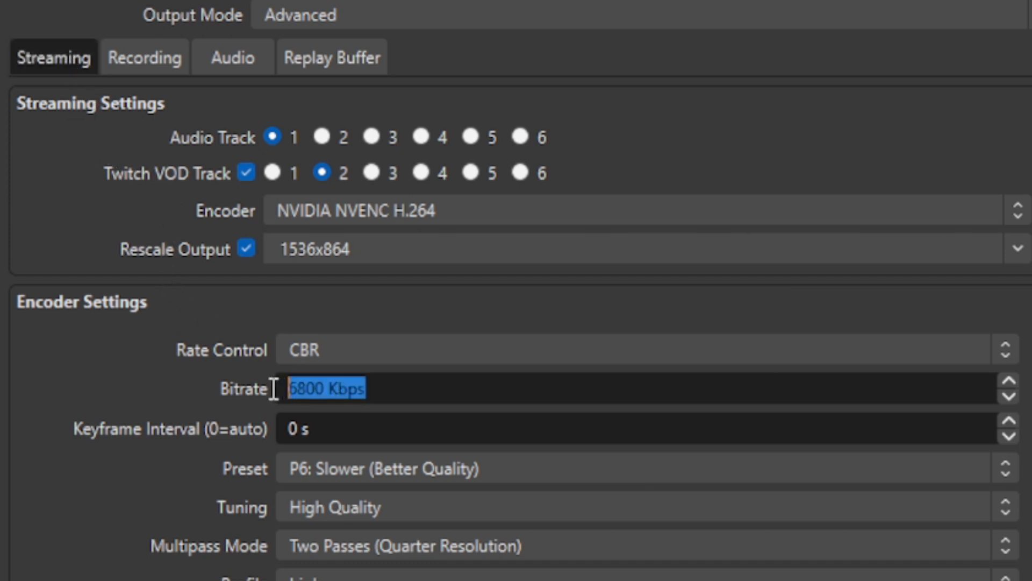
click(390, 391)
drag(391, 391, 247, 396)
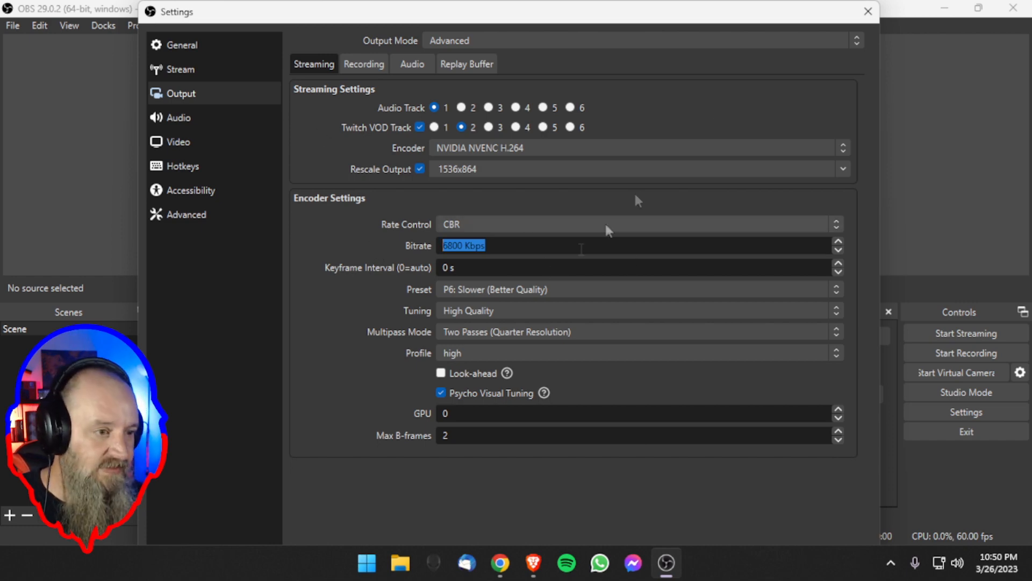
click(867, 11)
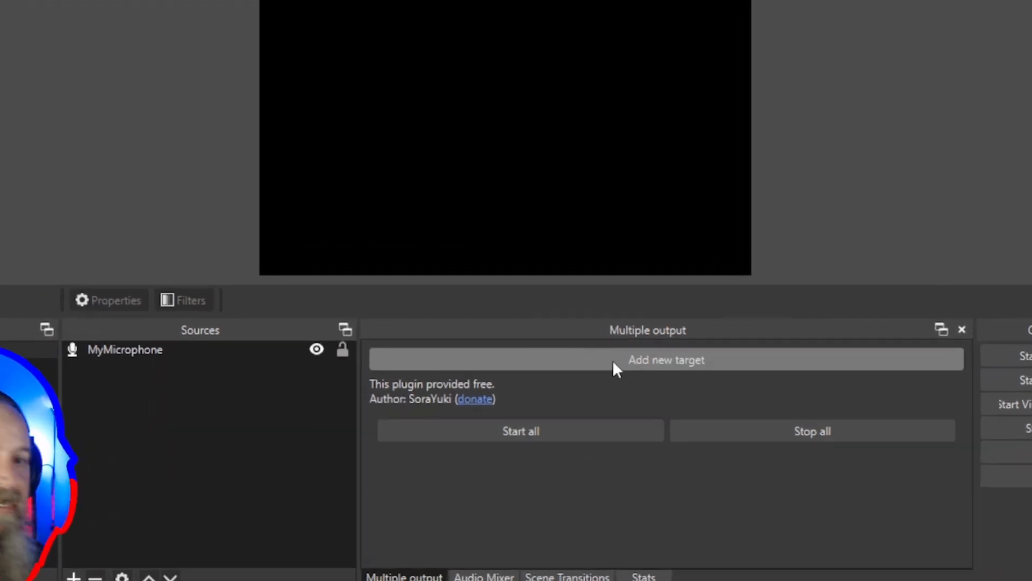
Add a new streaming target in the Multiple output dock and name it Kick
click(613, 361)
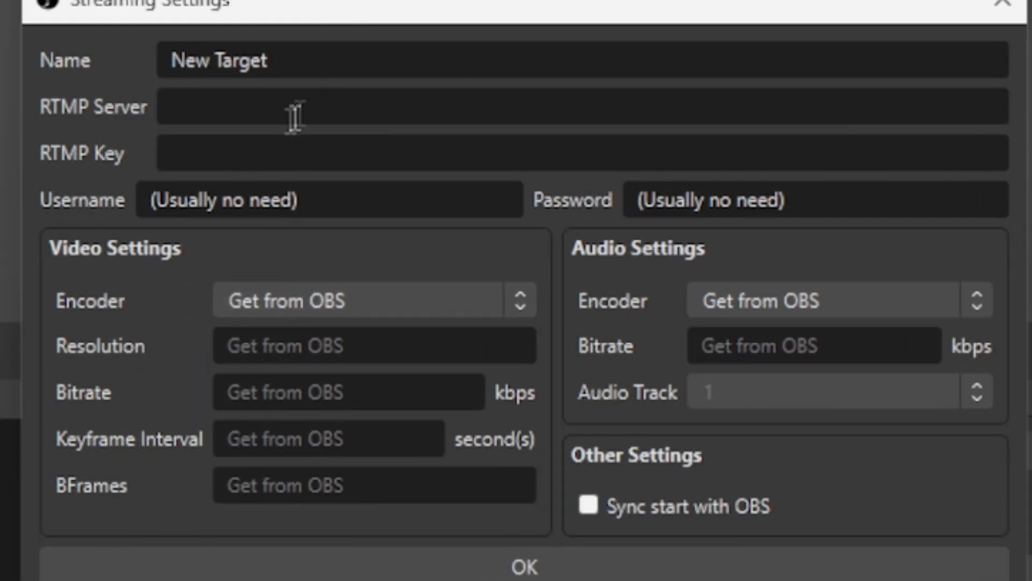
drag(299, 64, 107, 63)
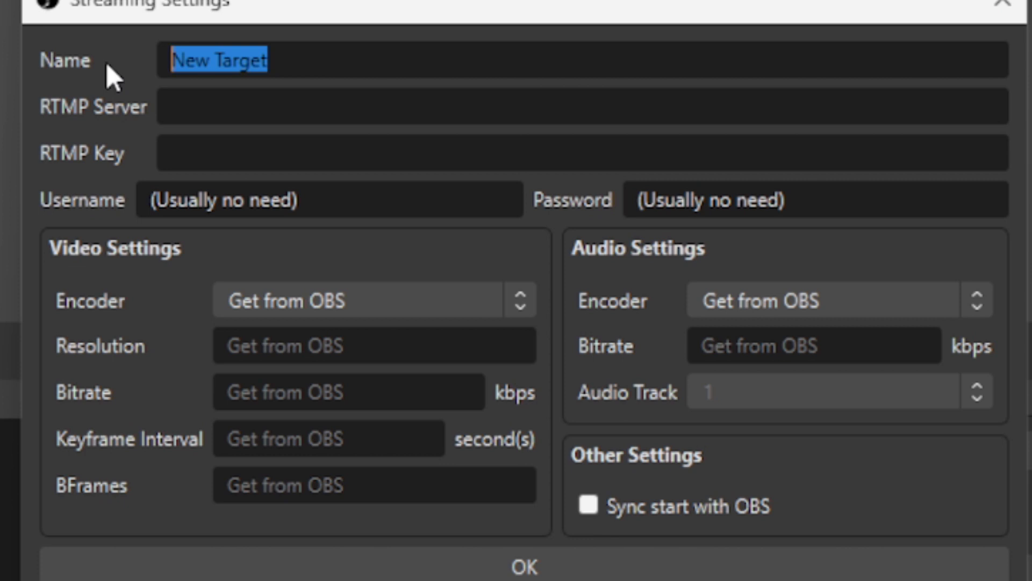
text(Kick)
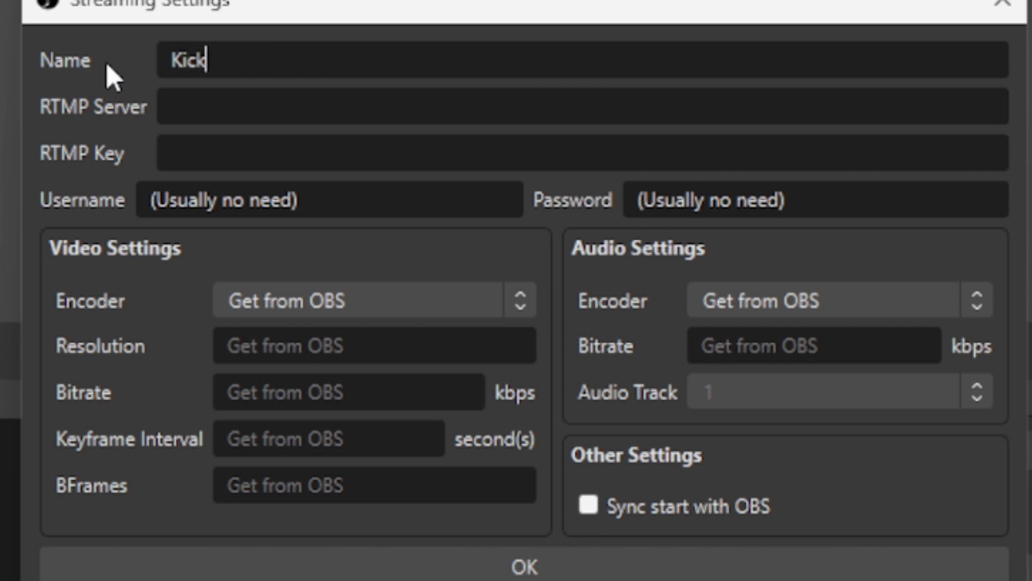
click(182, 106)
click(227, 161)
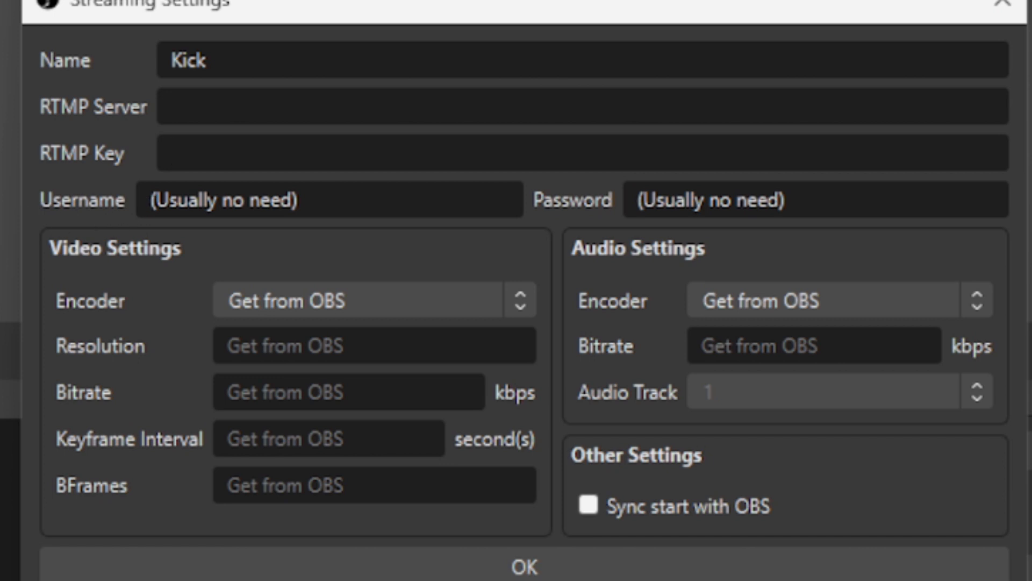
Try NVIDIA NVENC H.264 as the Kick target's video encoder and restore it to Get from OBS
click(342, 317)
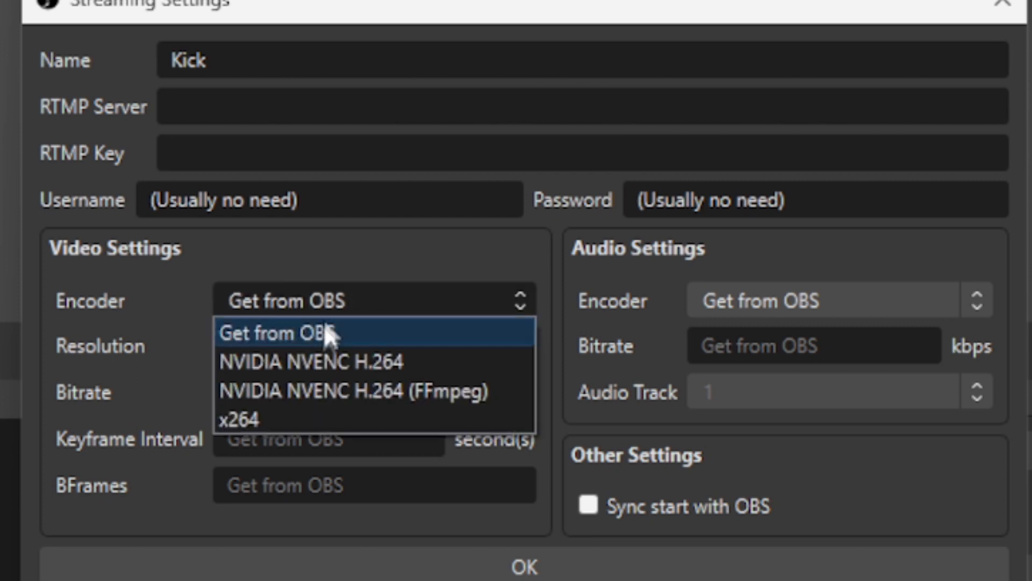
click(329, 376)
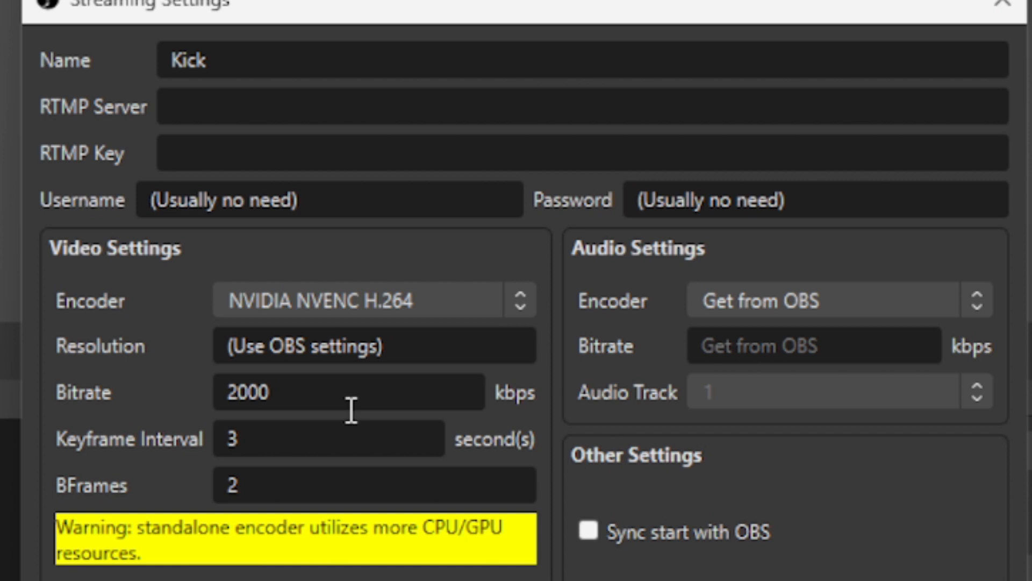
click(430, 314)
click(340, 332)
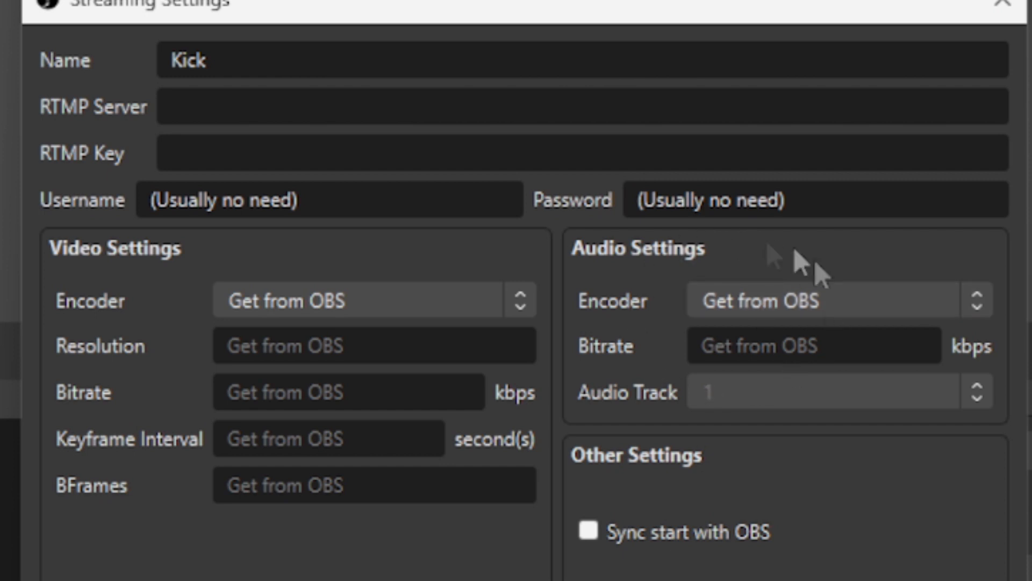
Try FFmpeg Default AAC Encoder as the Kick target's audio encoder and restore it to Get from OBS
click(871, 311)
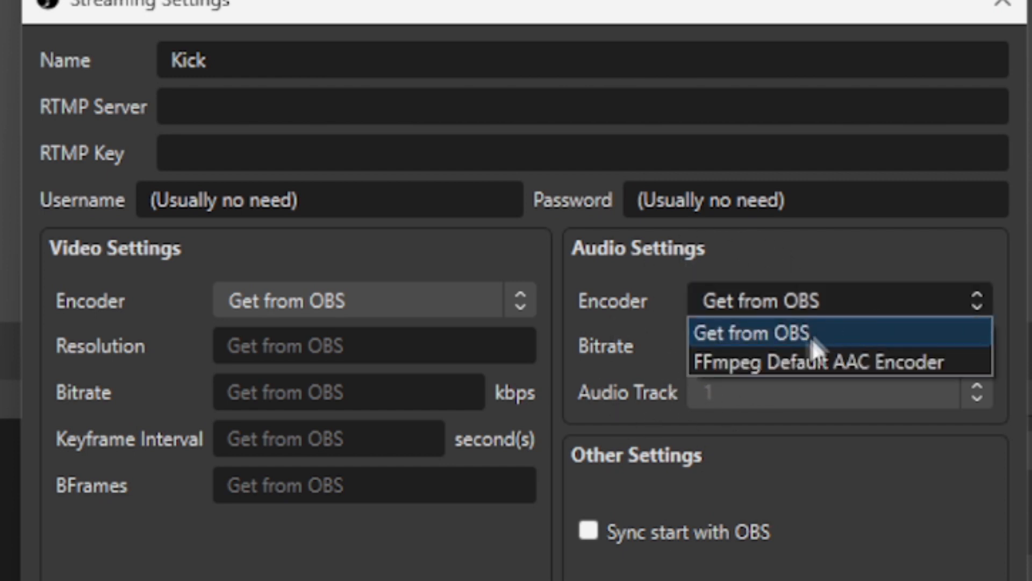
click(759, 365)
drag(765, 350, 652, 350)
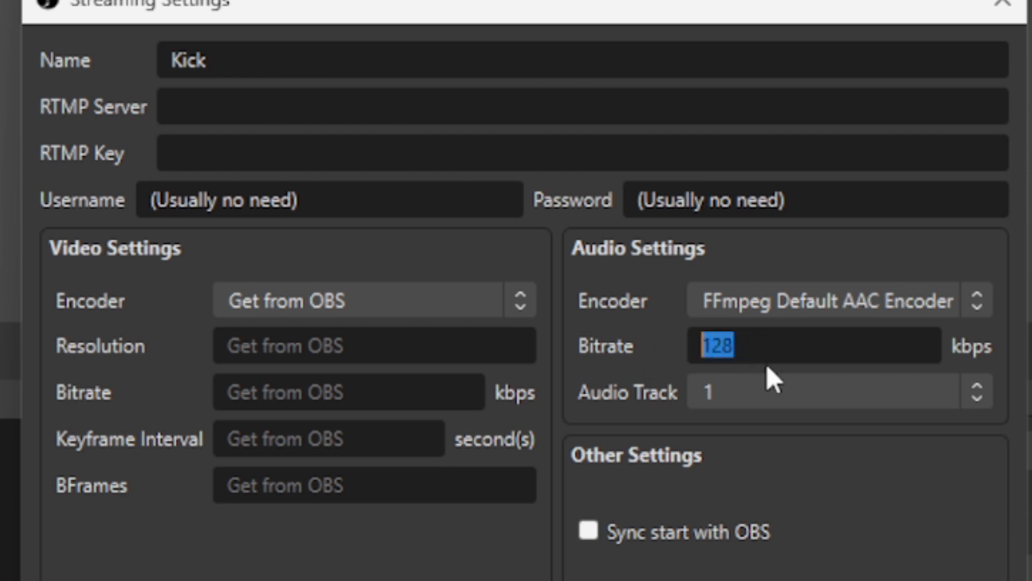
click(786, 313)
click(765, 333)
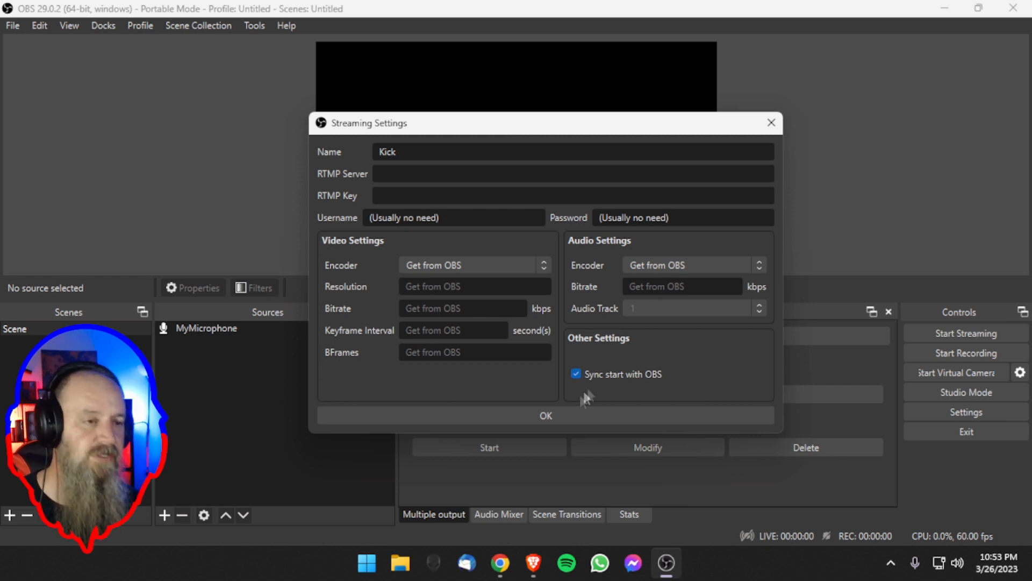
Switch to the Brave browser and open the Kick Creator Dashboard in a new tab
click(533, 563)
click(563, 10)
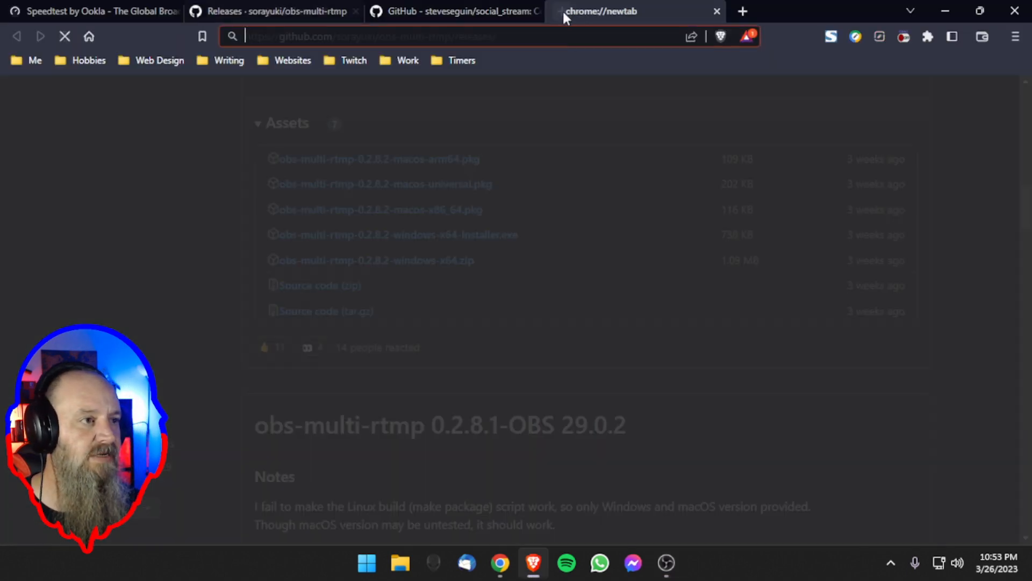
click(450, 135)
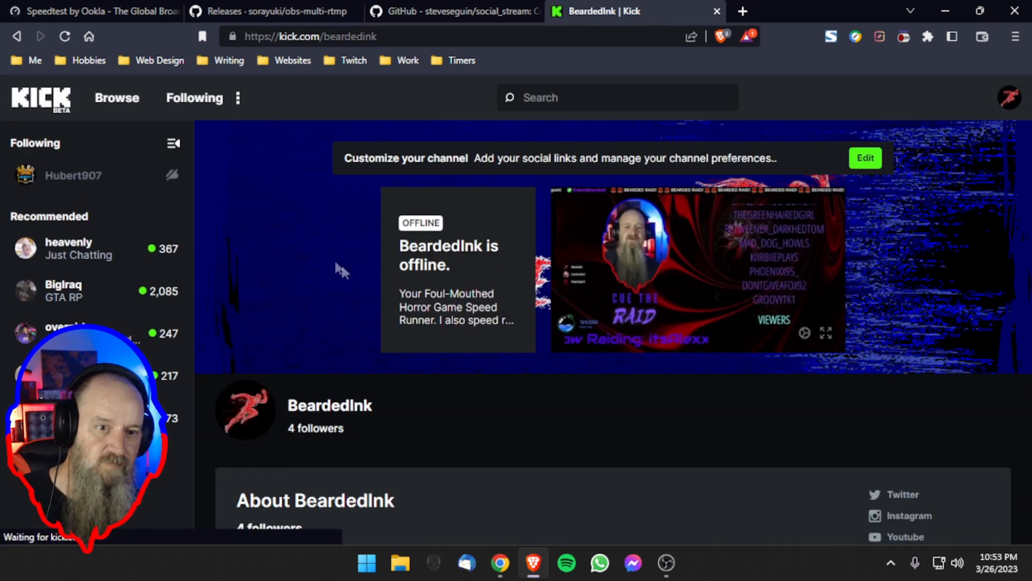
click(1009, 98)
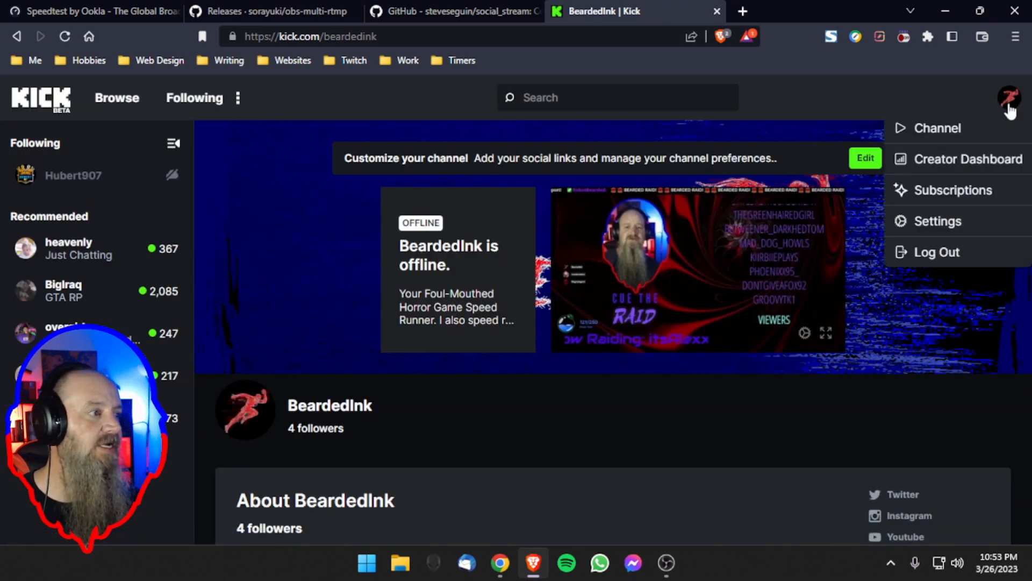
click(952, 160)
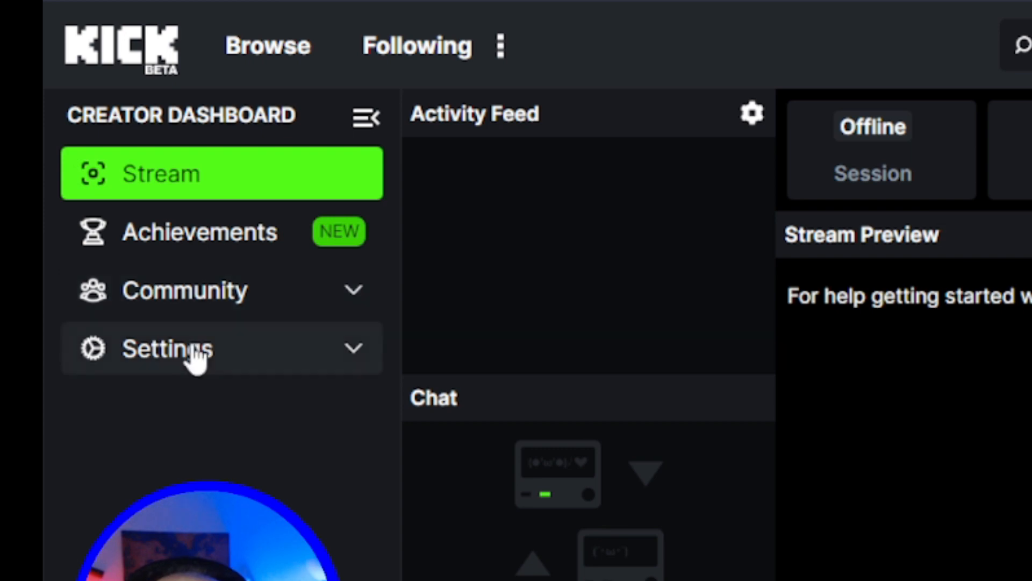
Copy the stream URL from the Kick stream key settings
click(78, 258)
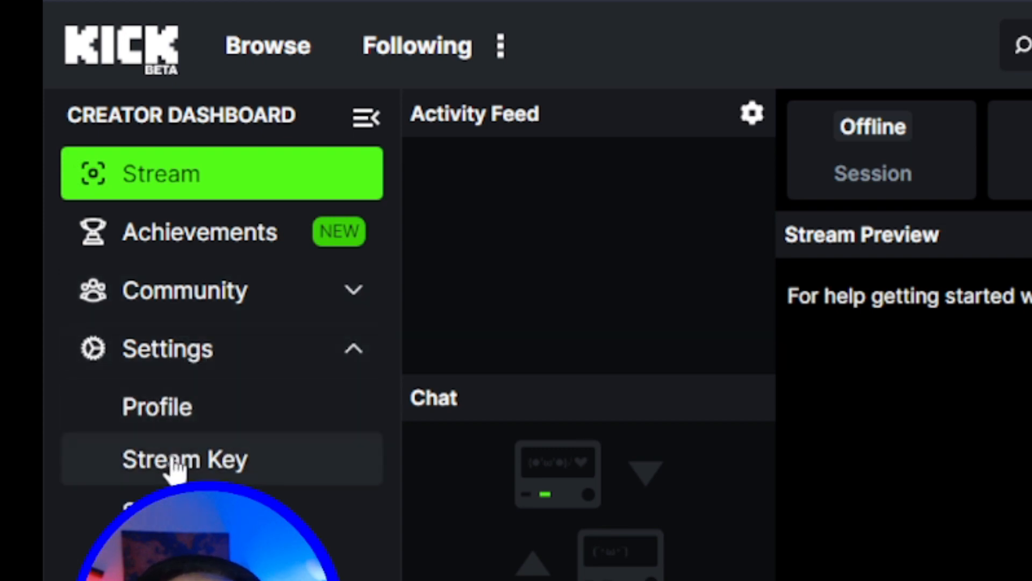
click(202, 458)
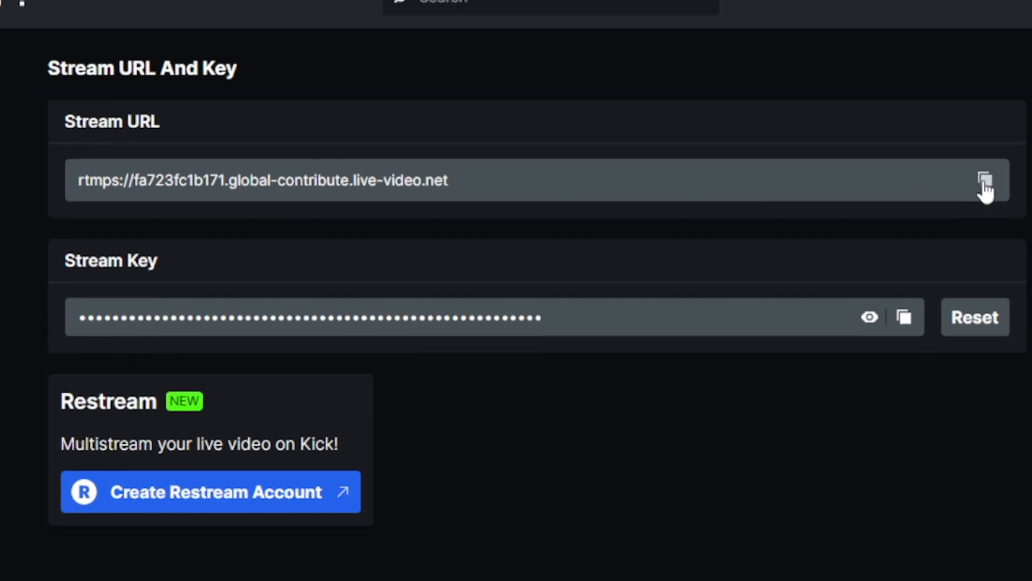
click(985, 182)
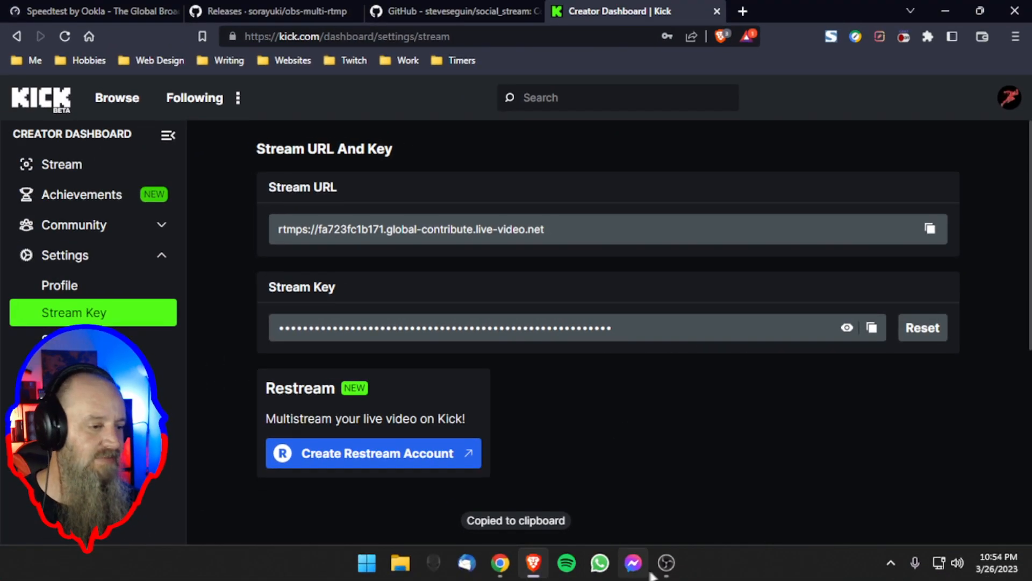
Return to OBS, fill in the Kick target's RTMP server with the copied URL and its RTMP key from Kick, and save the target
click(666, 563)
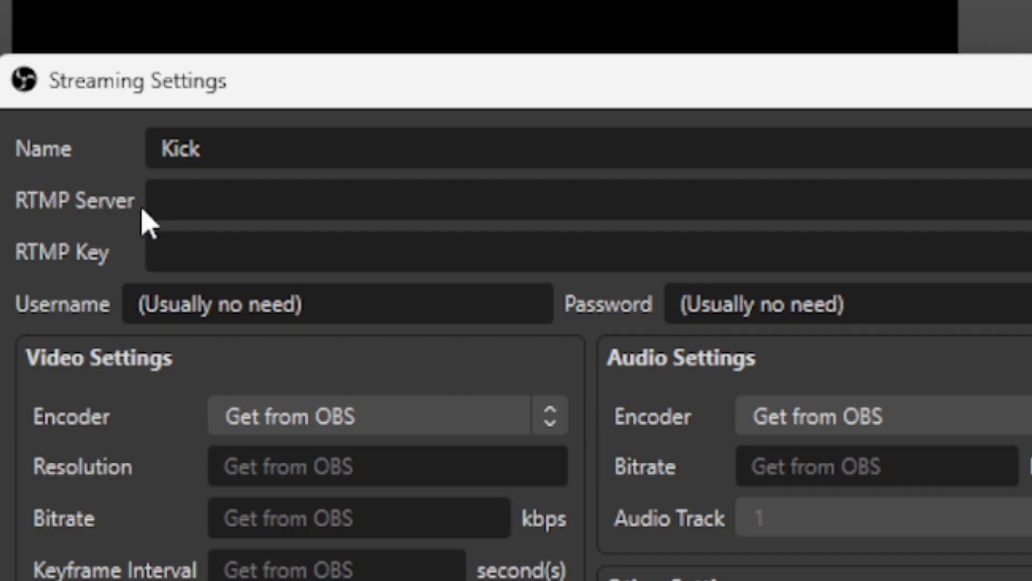
click(184, 204)
key(ctrl+v)
click(339, 249)
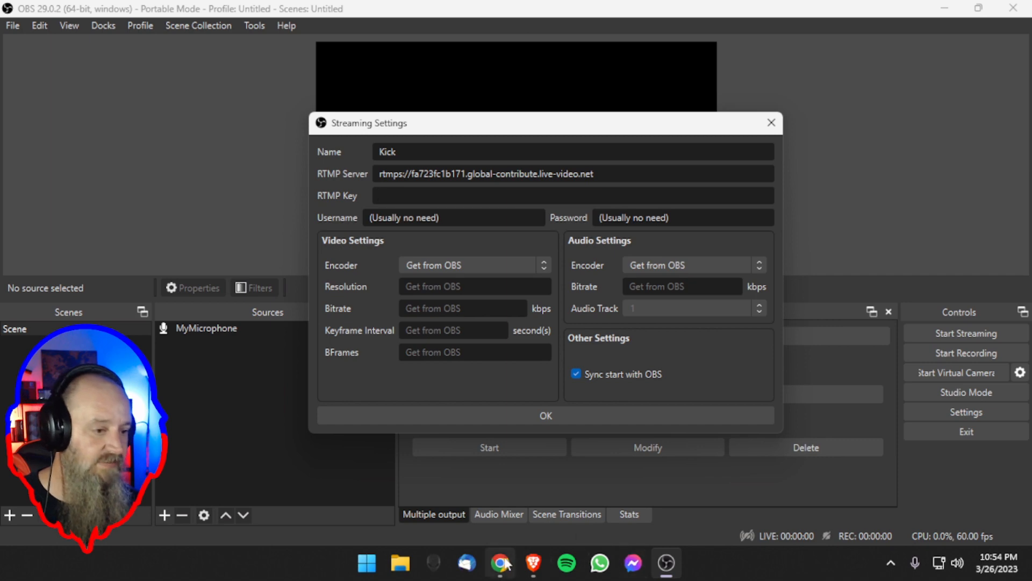
click(532, 564)
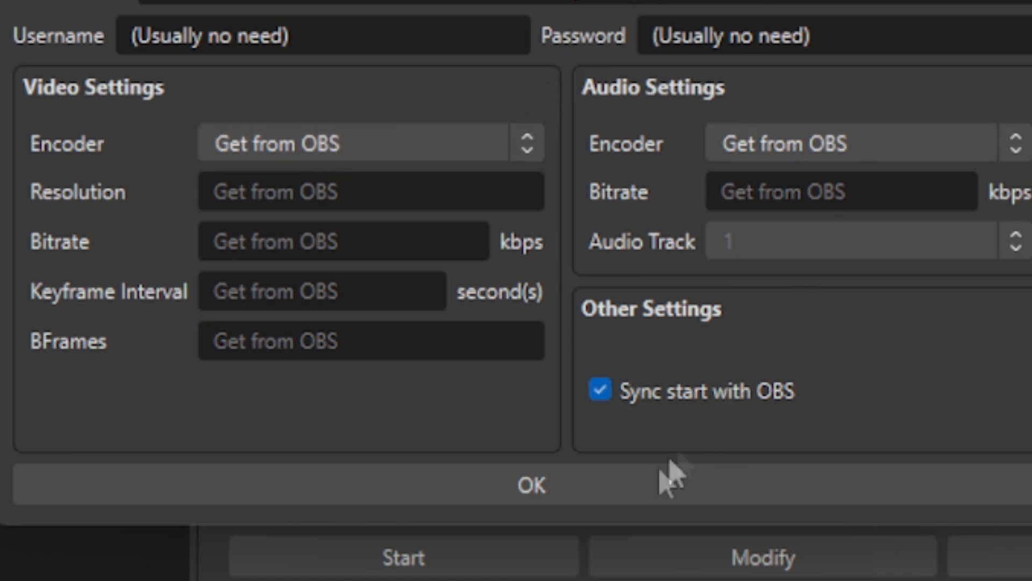
click(688, 481)
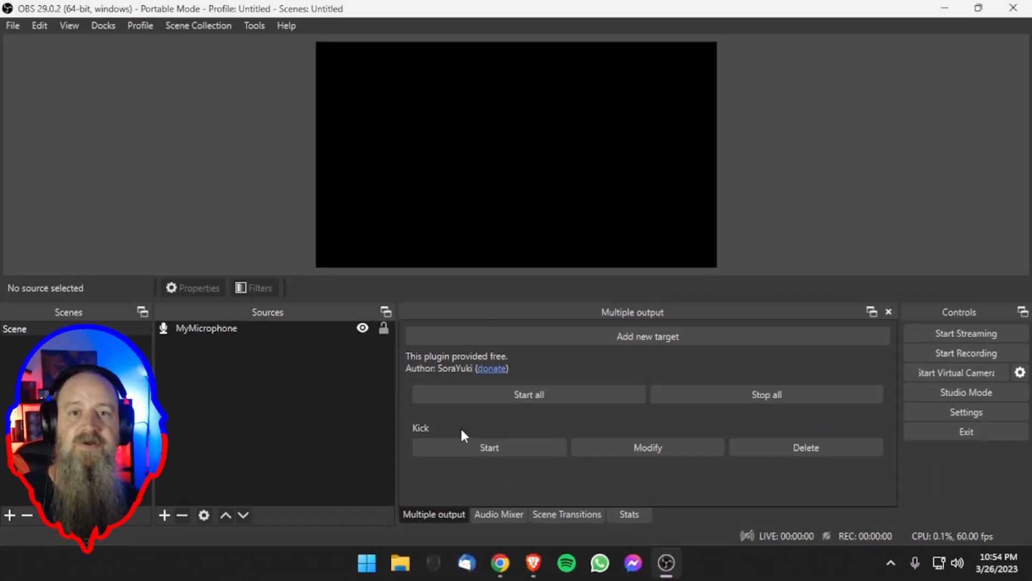
click(639, 338)
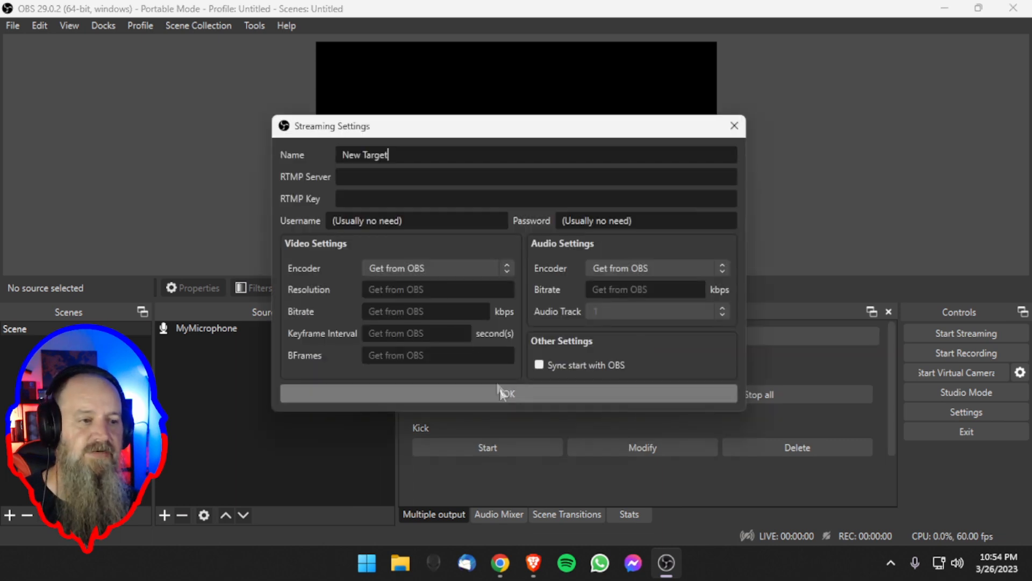
drag(403, 155, 270, 155)
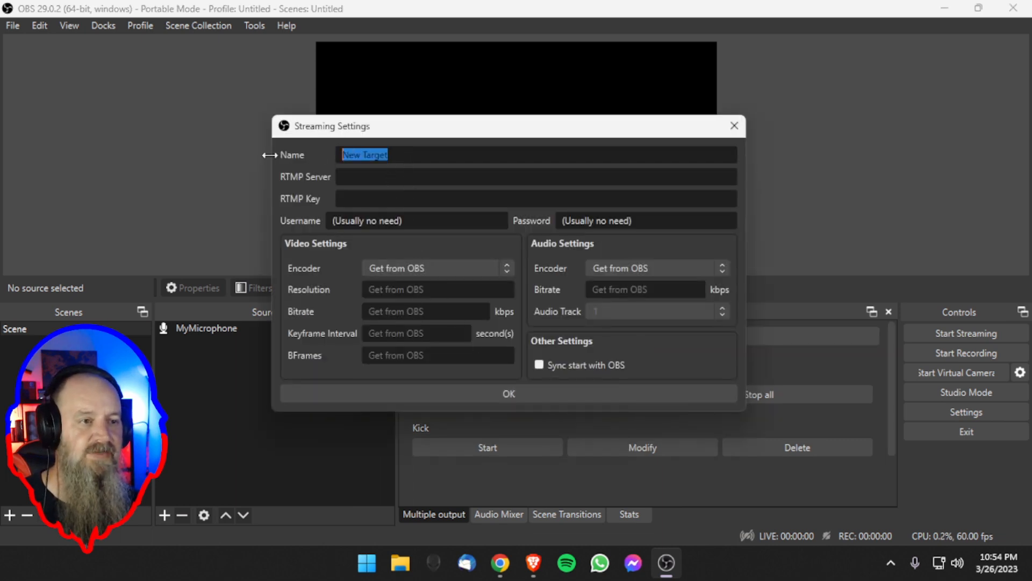
text(YouTube)
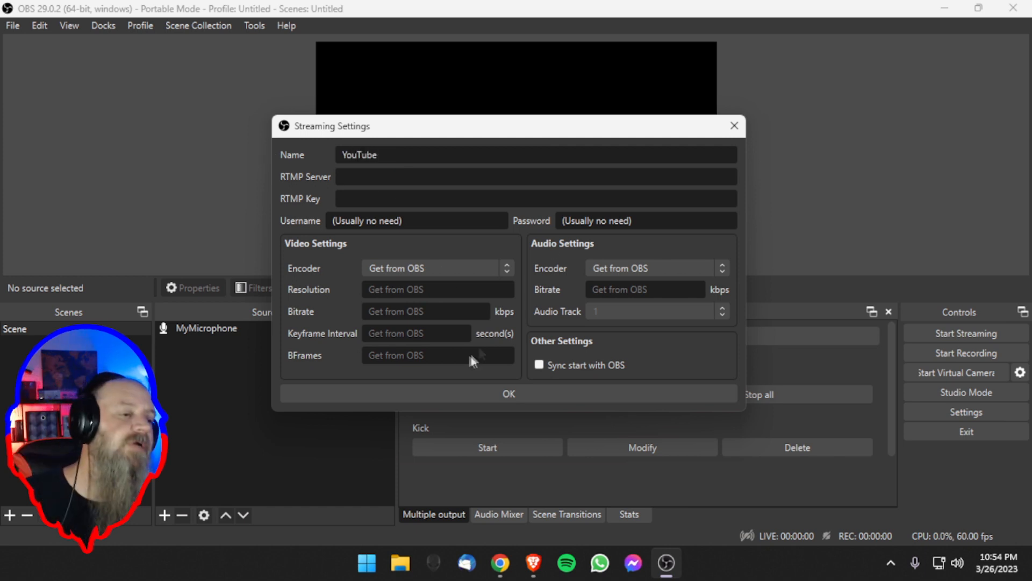
click(734, 126)
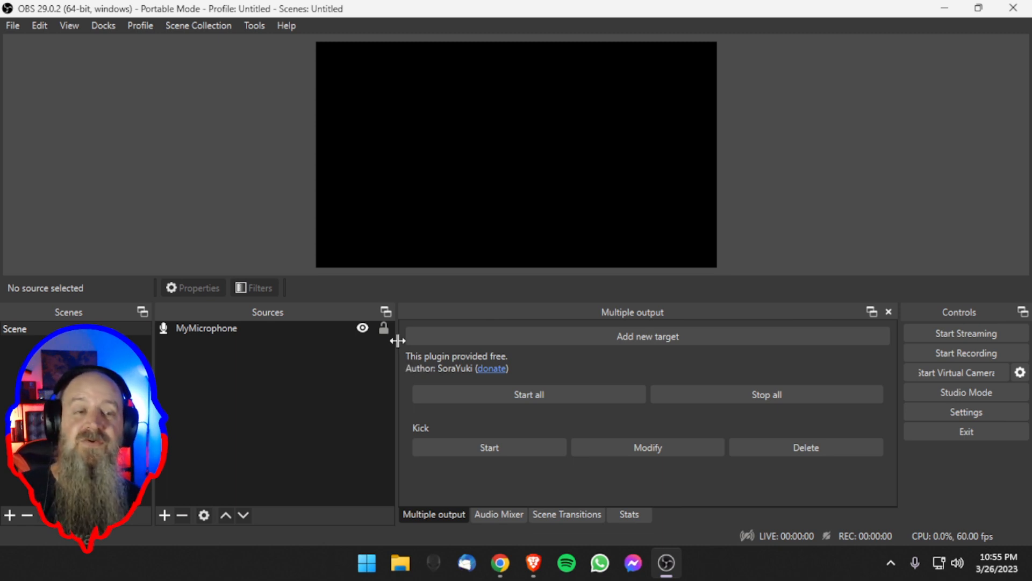
Review the streaming service configuration in the OBS settings and close them without changes
click(12, 25)
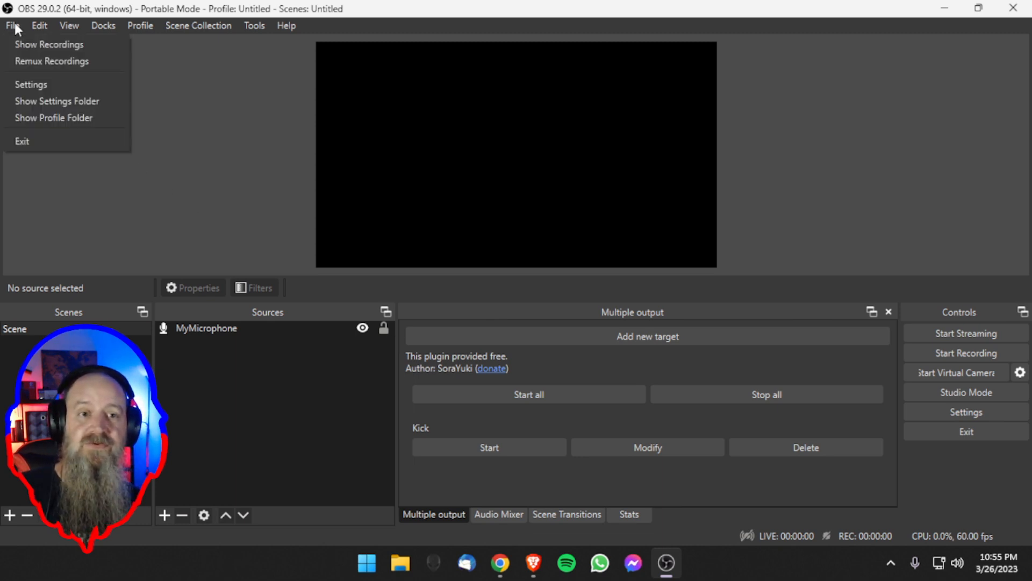
click(44, 81)
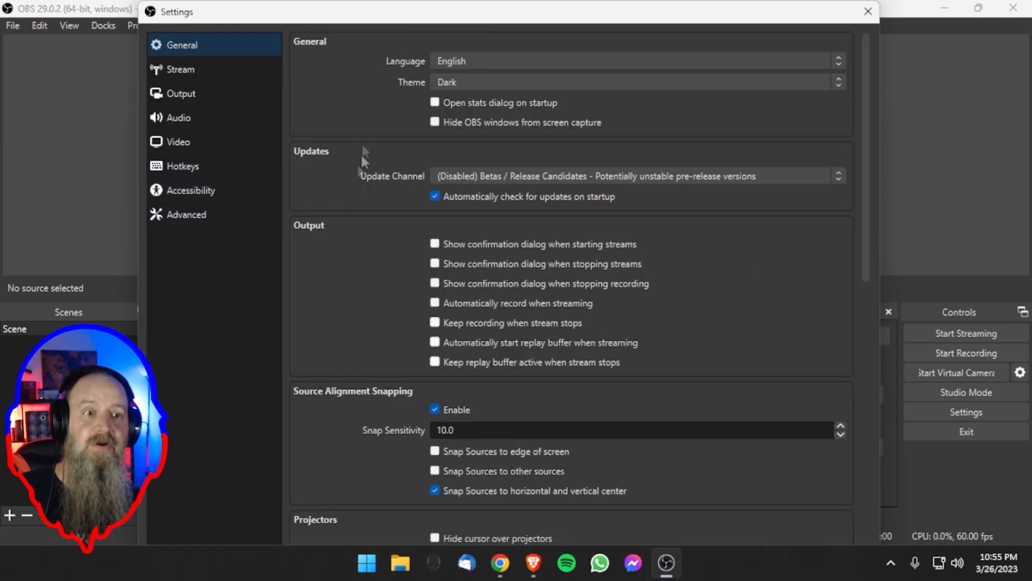
click(185, 70)
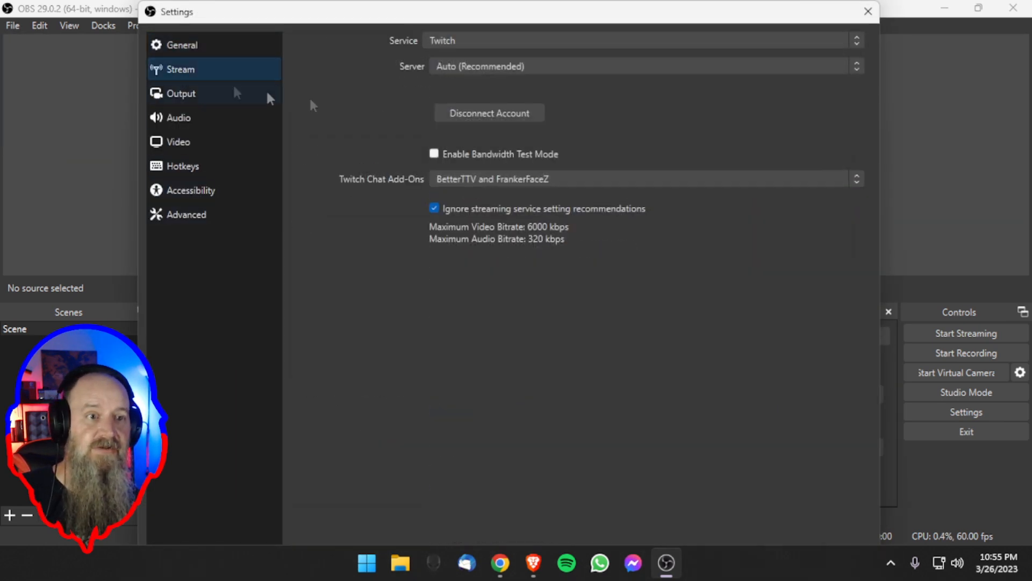
click(868, 11)
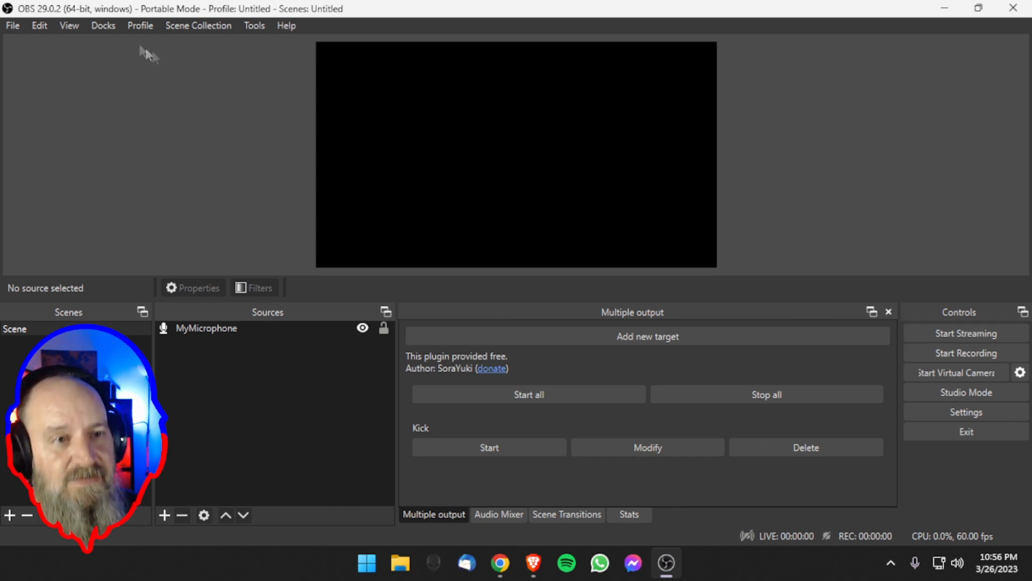
Show the Chat dock in the OBS main window
click(111, 26)
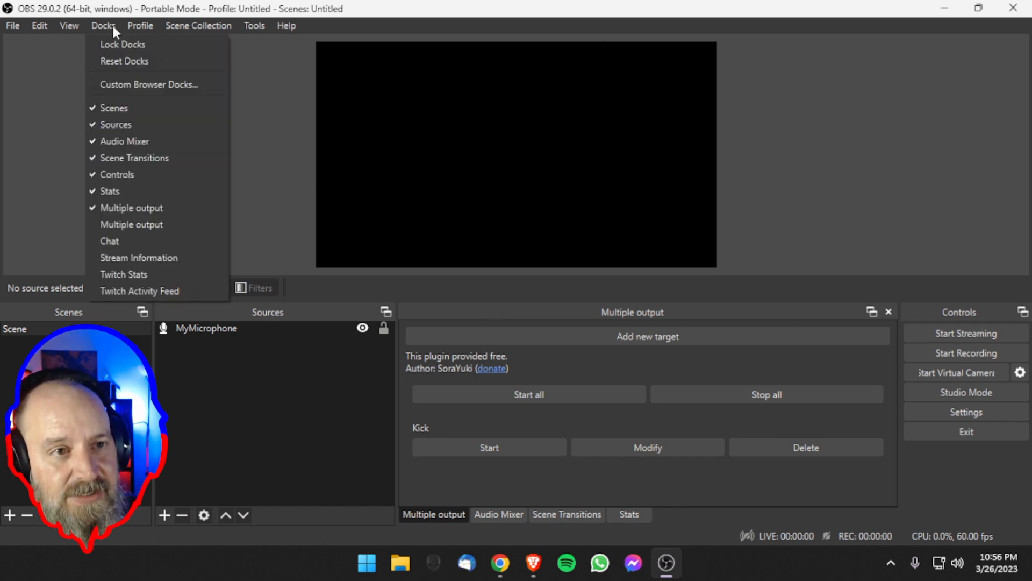
click(120, 241)
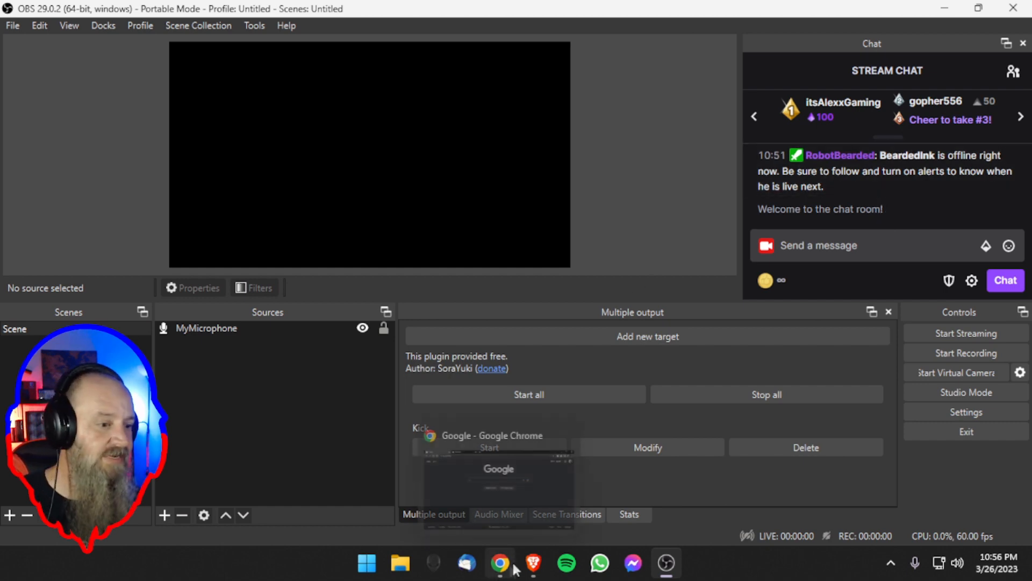
Switch to Brave, view the Kick dashboard's Stream page, and read the install instructions in the social_stream README on GitHub
click(541, 571)
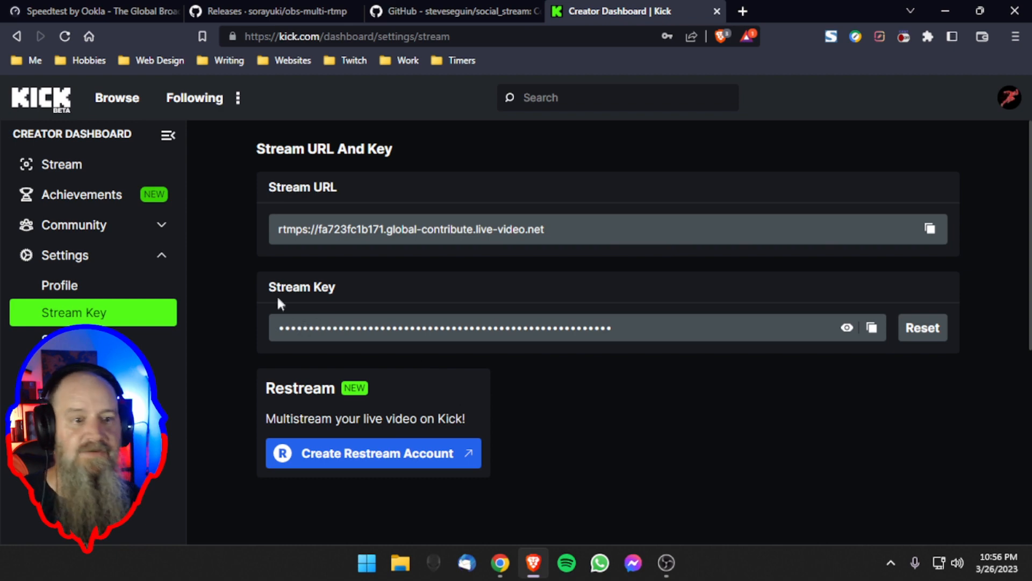
click(85, 173)
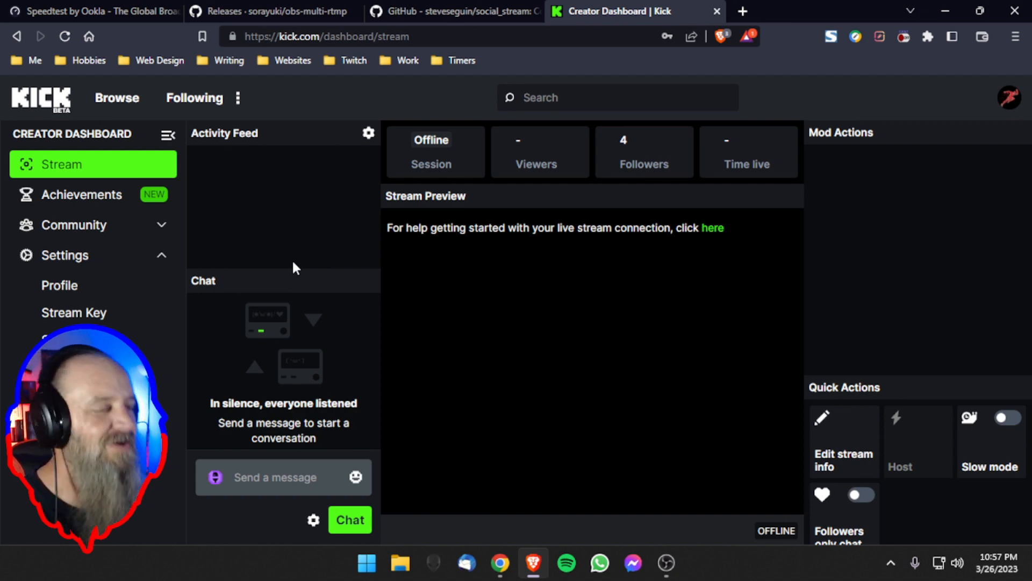
click(438, 13)
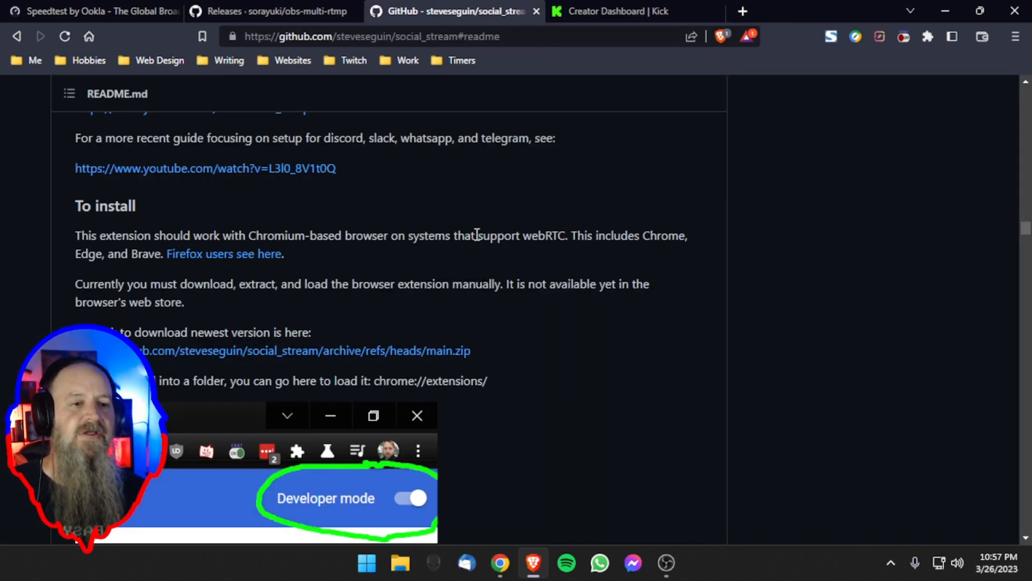
scroll(669, 309, up, 10)
scroll(659, 307, down, 15)
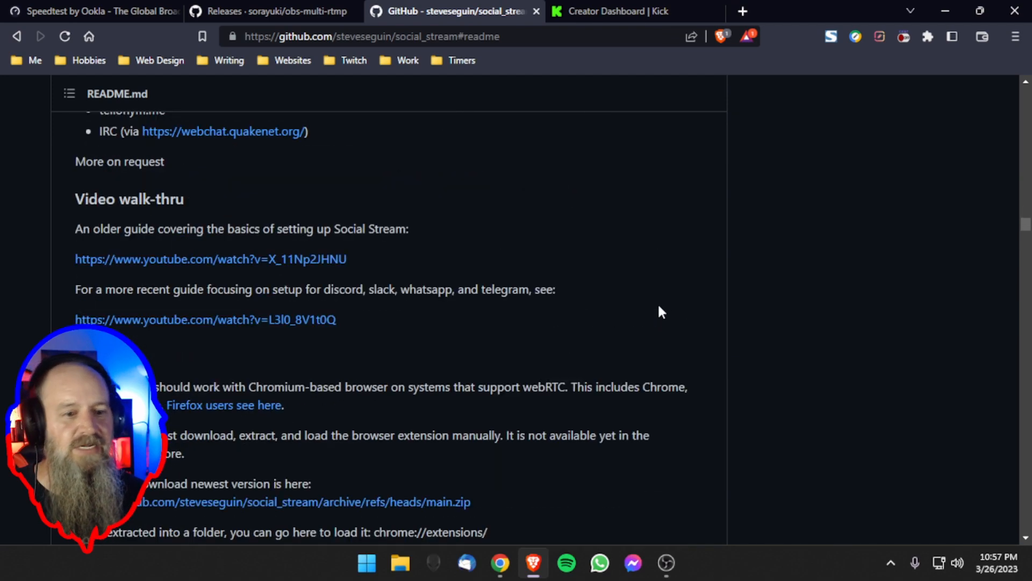
scroll(661, 311, up, 4)
scroll(661, 312, down, 5)
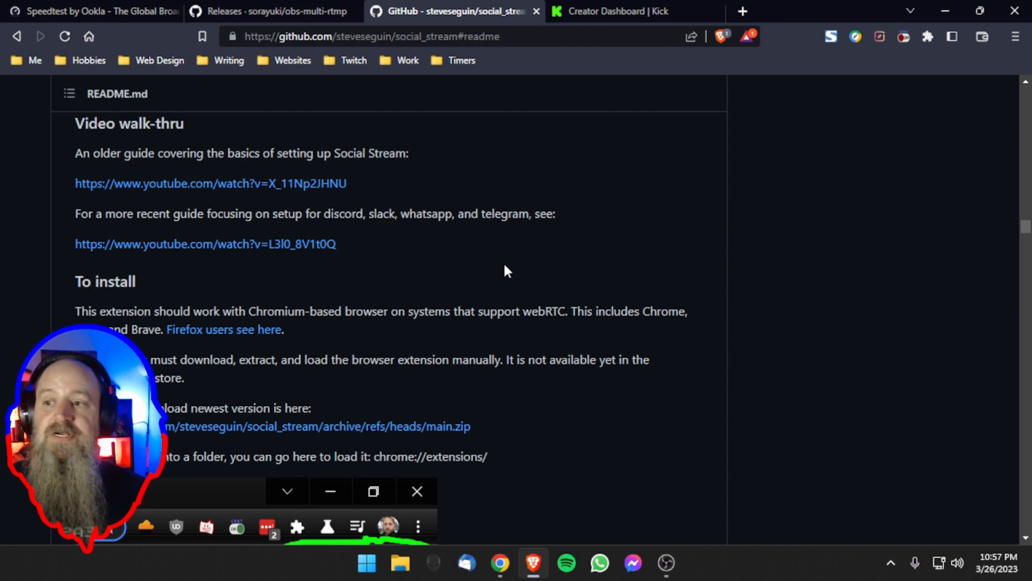
scroll(505, 269, down, 3)
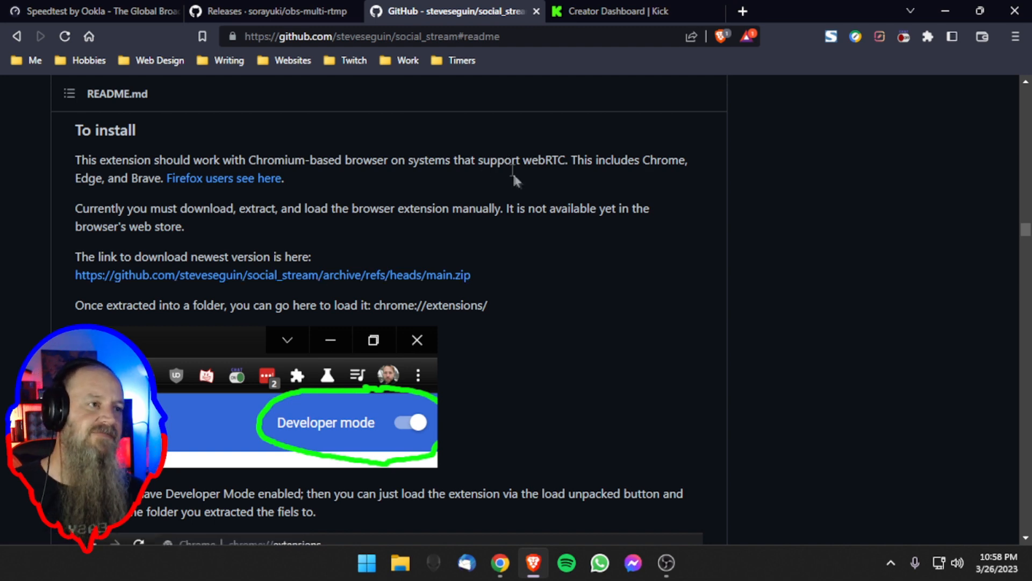
Extract the social_stream-main.zip archive to the desktop and place the extracted folder beside the archive
click(945, 11)
click(945, 10)
right_click(31, 27)
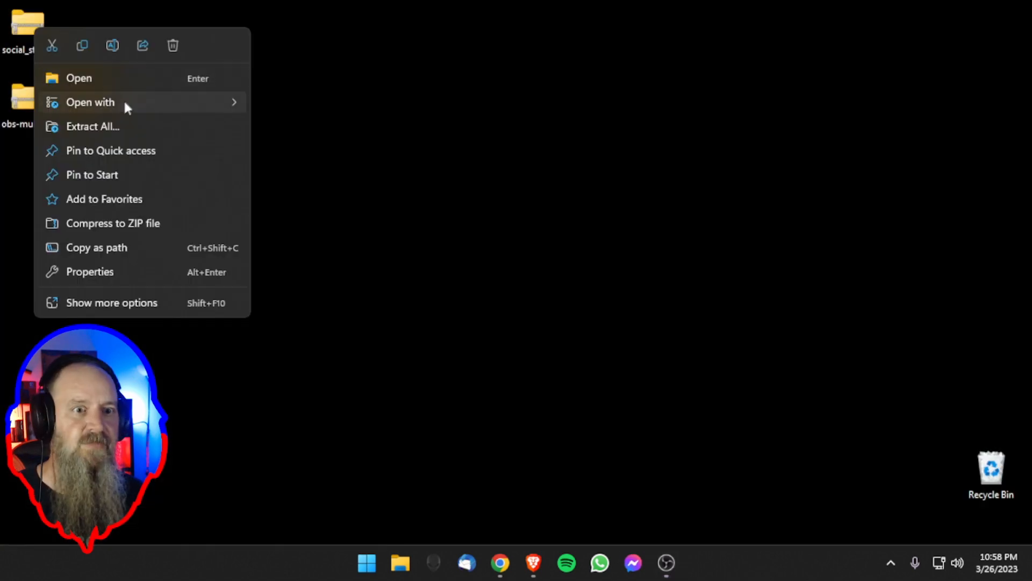
click(84, 126)
click(652, 425)
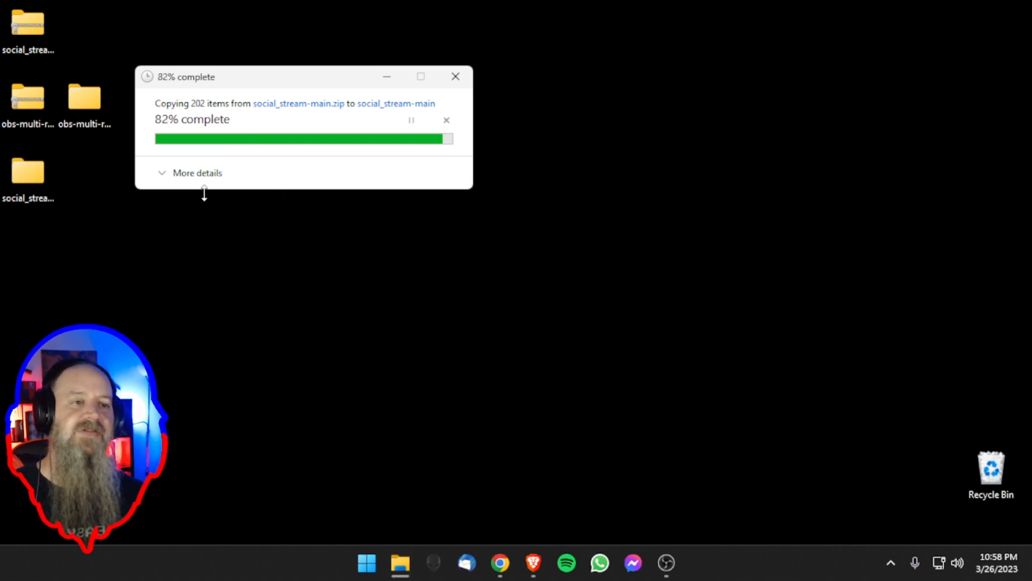
drag(32, 175, 86, 34)
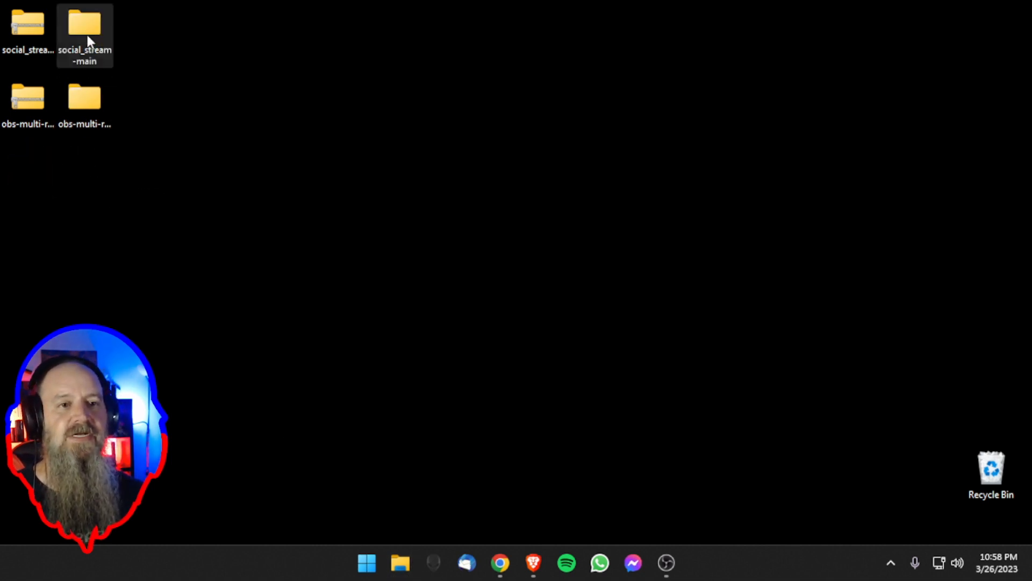
Inspect the contents of the nested social_stream-main folder in File Explorer and minimize the window
double_click(87, 35)
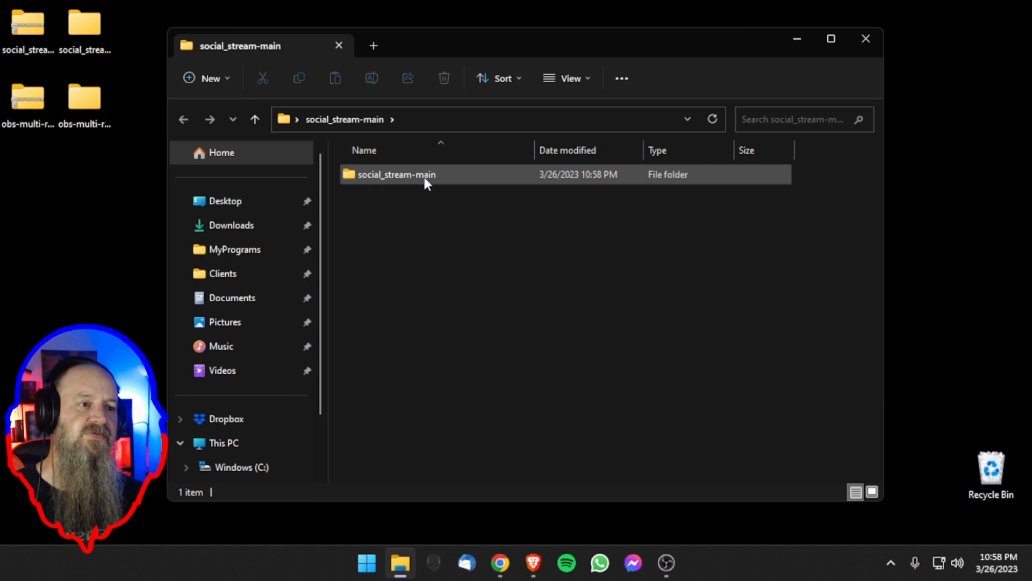
click(407, 177)
double_click(408, 176)
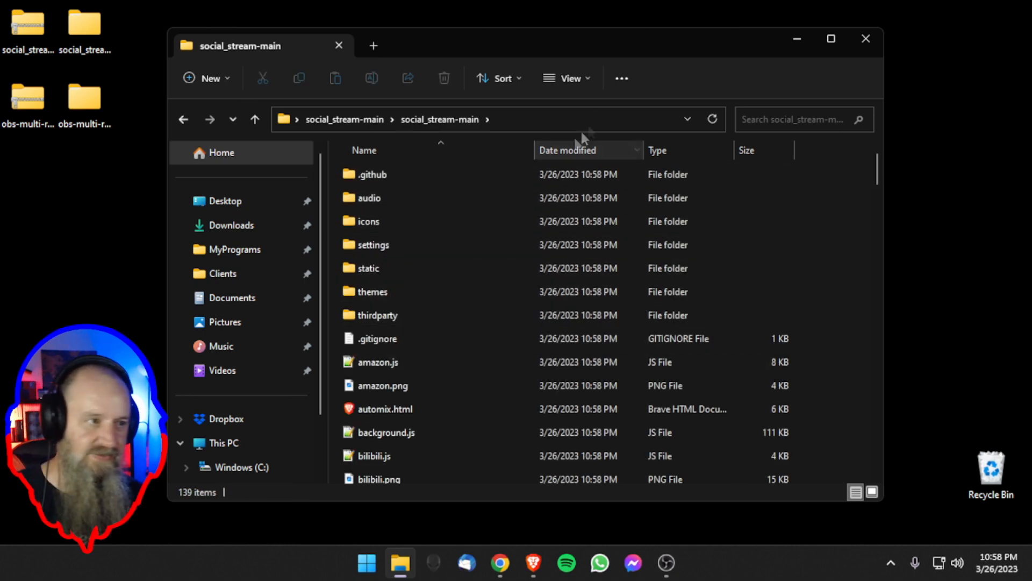
click(794, 41)
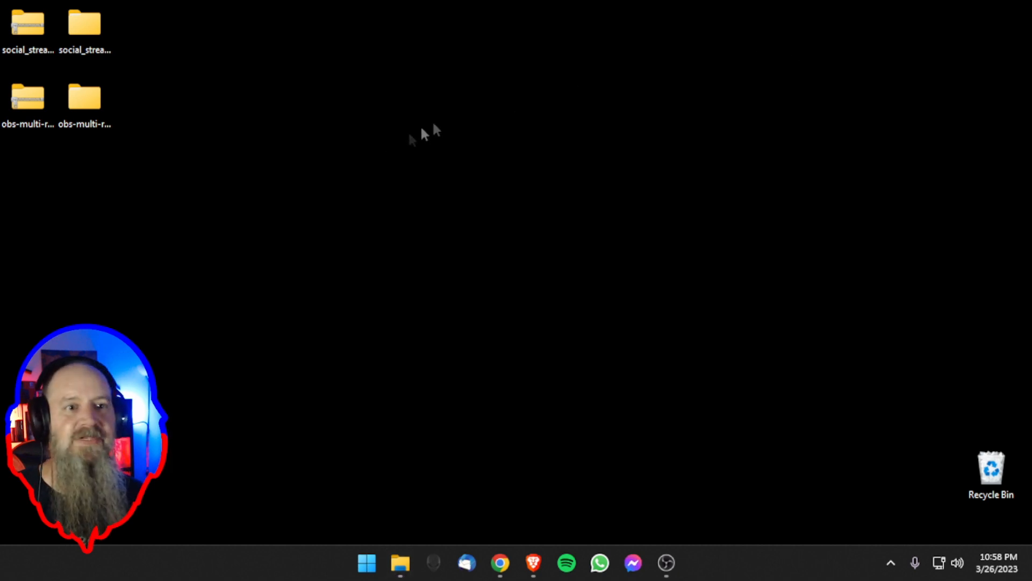
Switch to Google Chrome and open the chrome://extensions management page
click(501, 571)
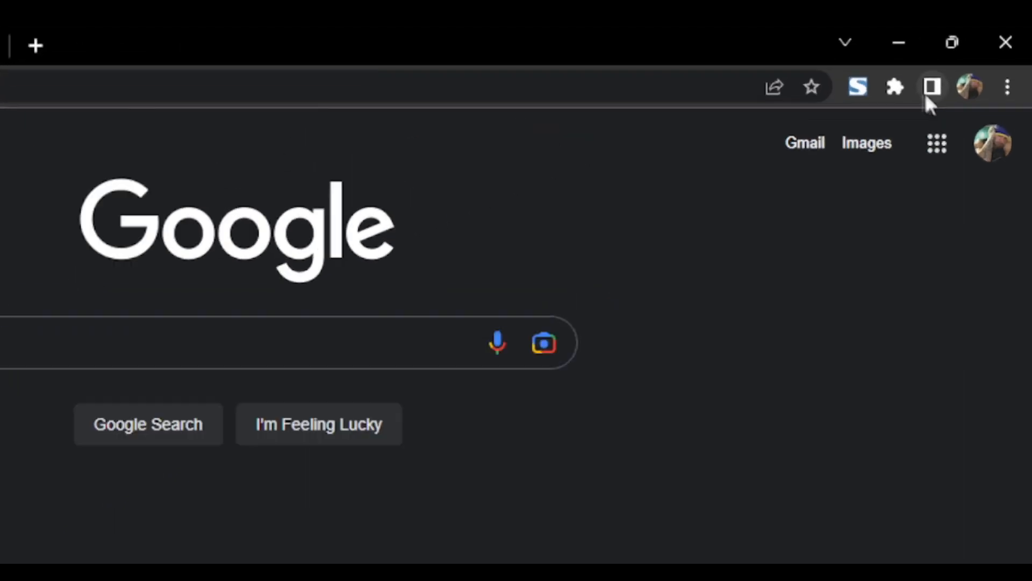
click(906, 75)
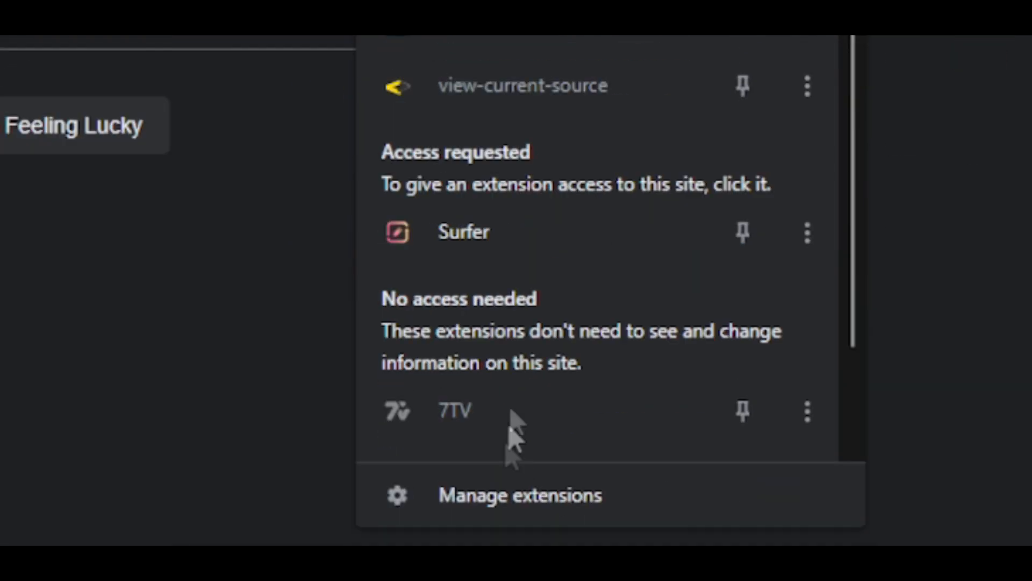
click(479, 340)
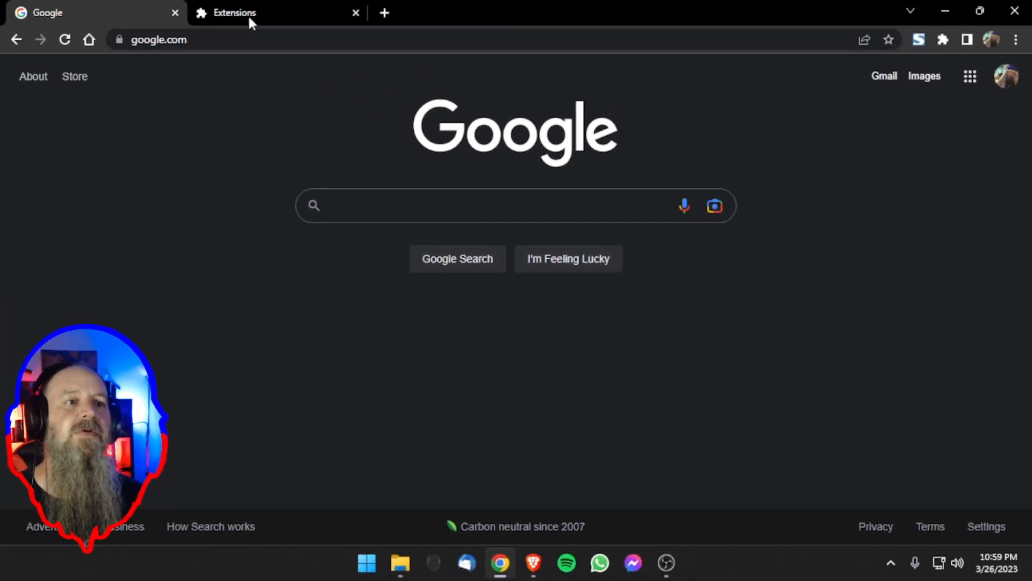
click(248, 15)
drag(184, 41, 303, 39)
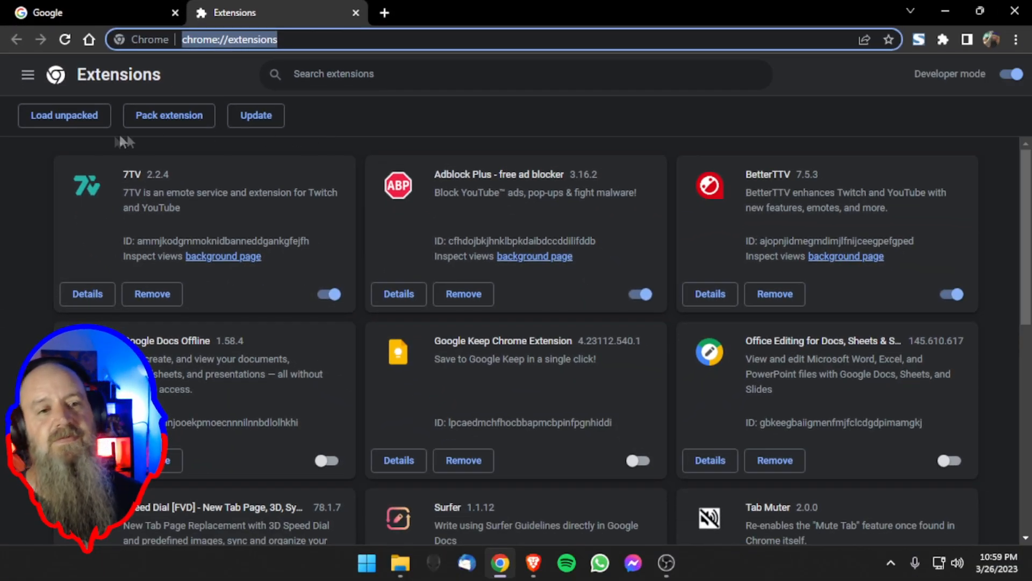
Load the inner social_stream-main folder from the Desktop into Chrome as an unpacked extension
click(88, 126)
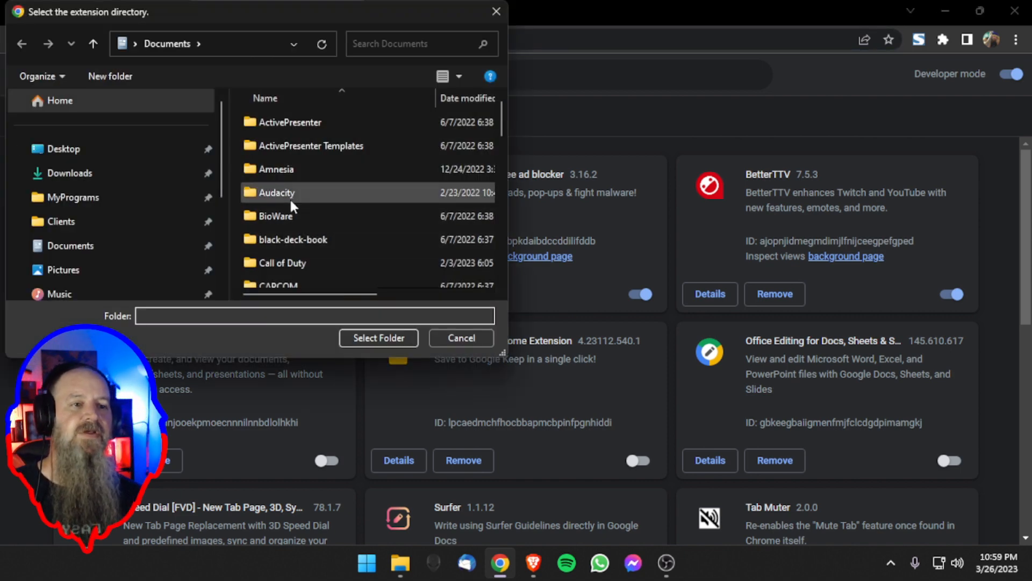
click(96, 149)
scroll(402, 218, down, 1)
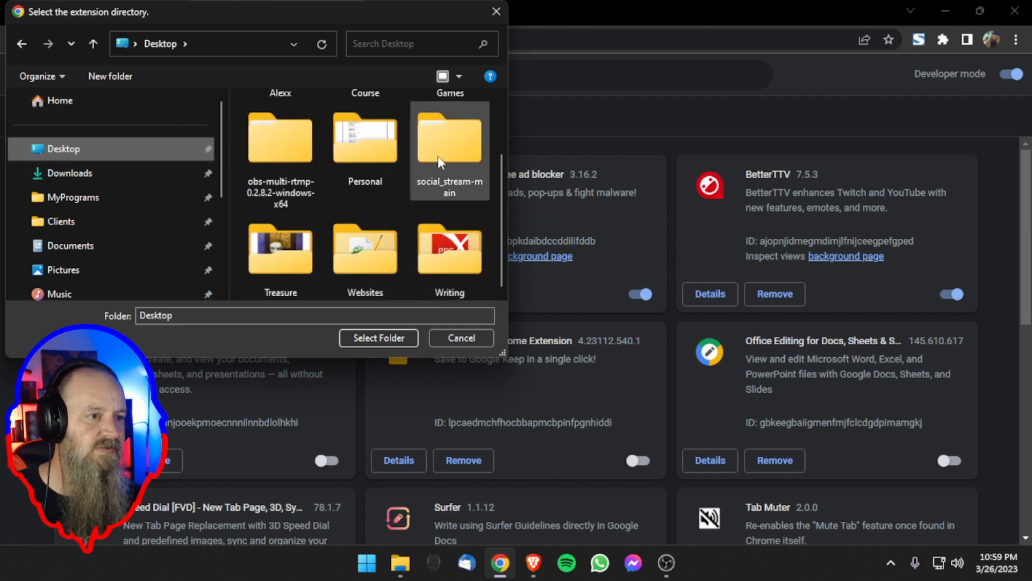
double_click(444, 192)
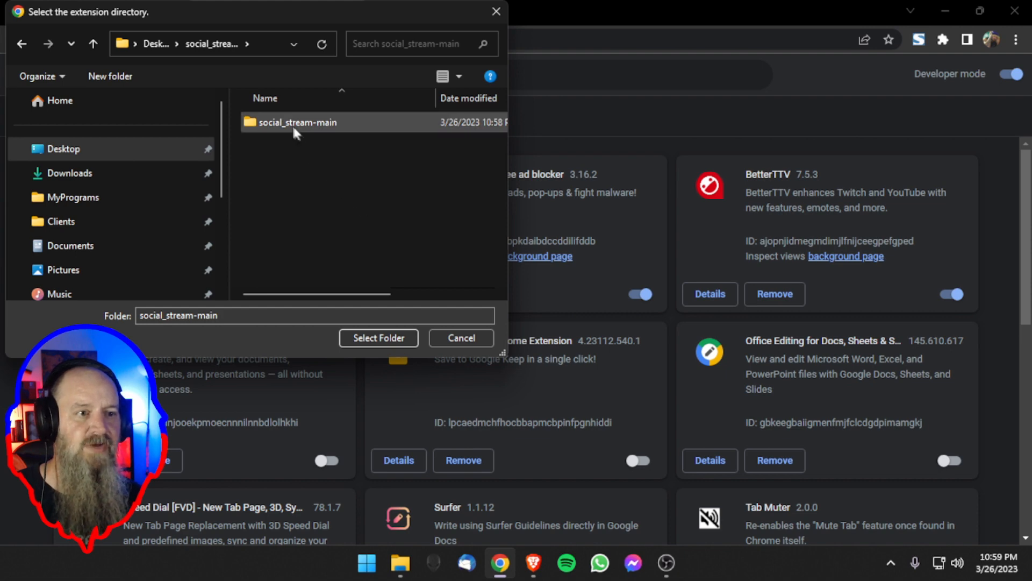
click(292, 123)
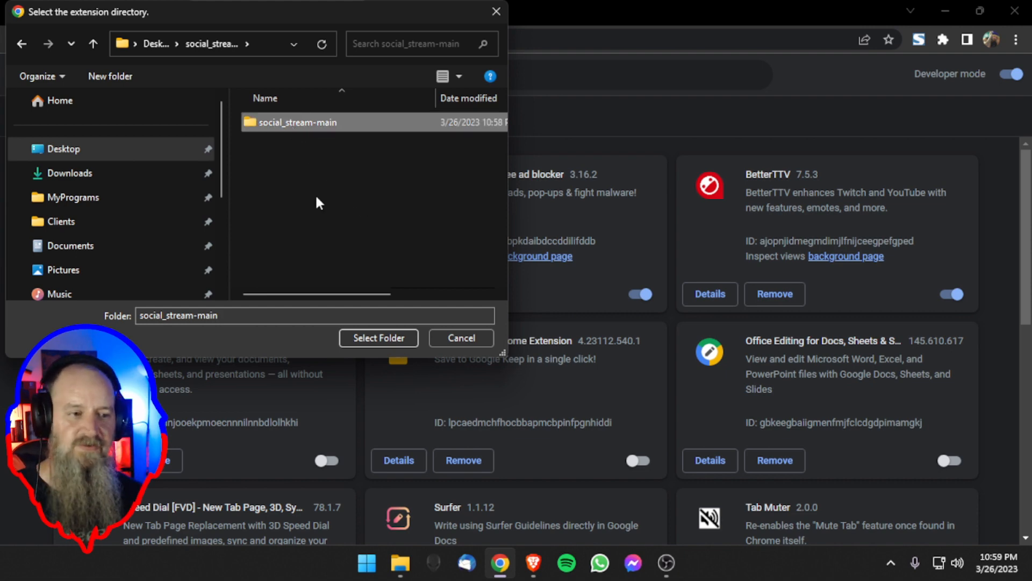
double_click(305, 127)
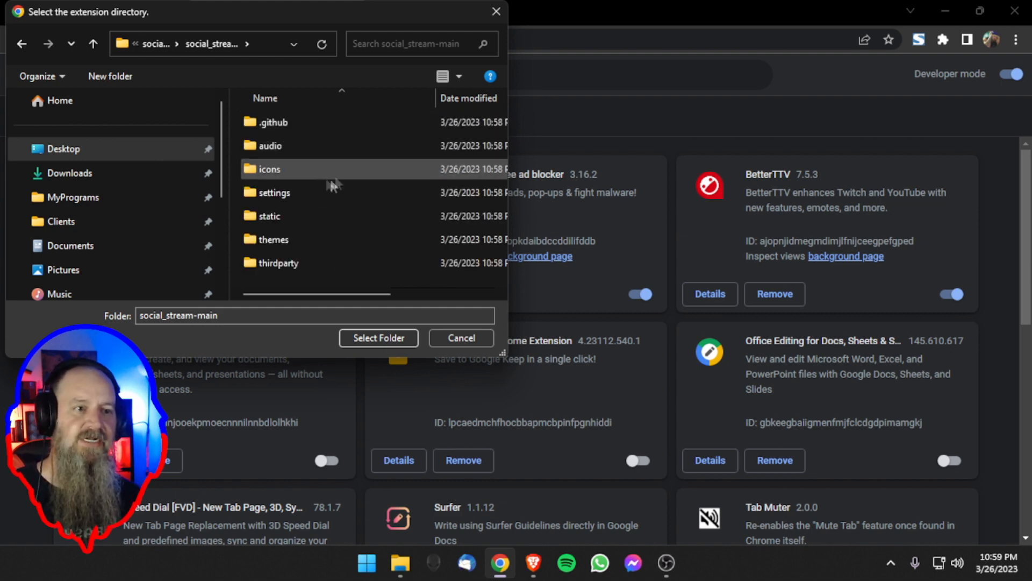
click(161, 45)
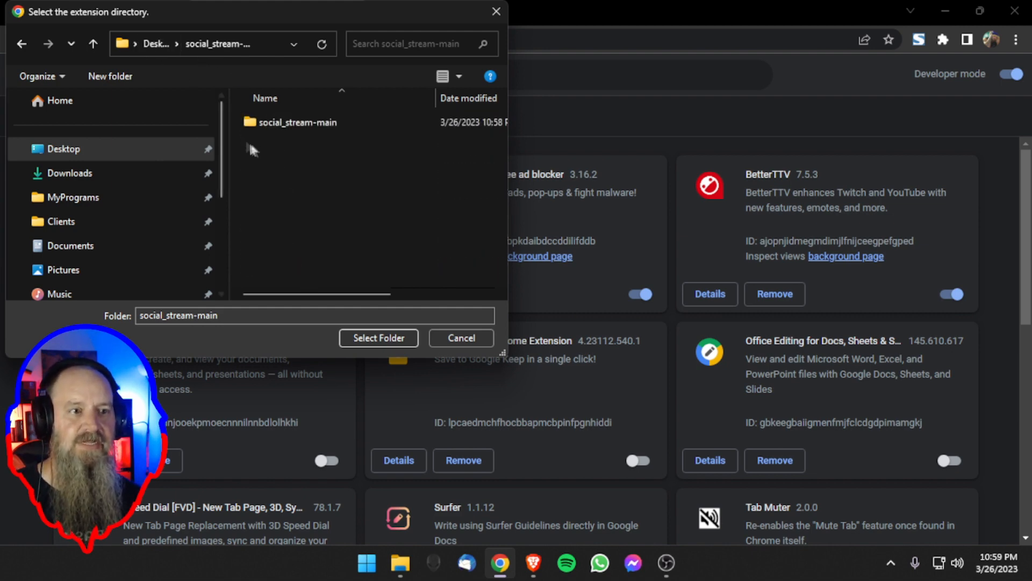
click(361, 338)
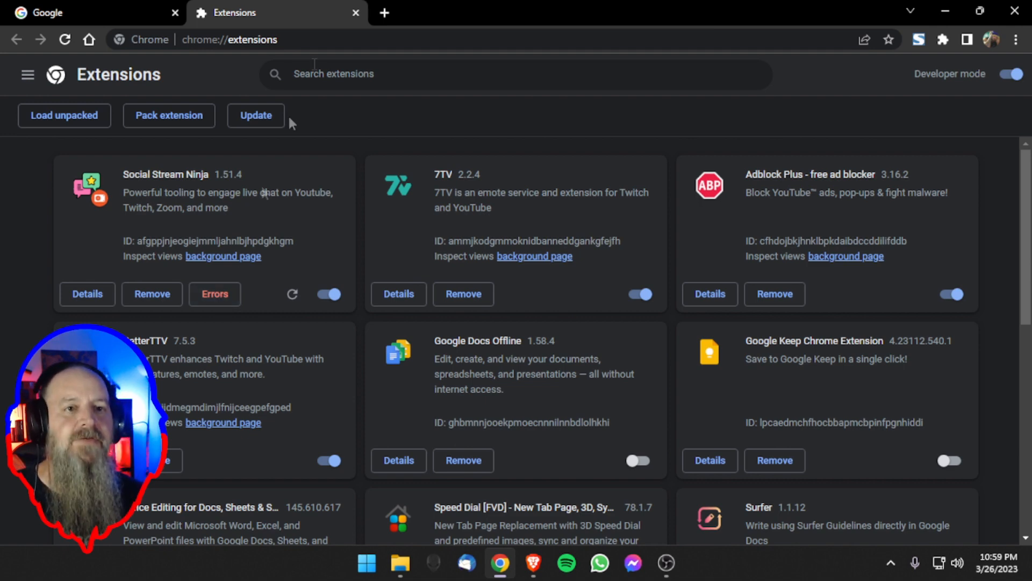
Switch back to Brave and examine the README's sections on loading the extension, error messages, updating and Firefox support
click(534, 562)
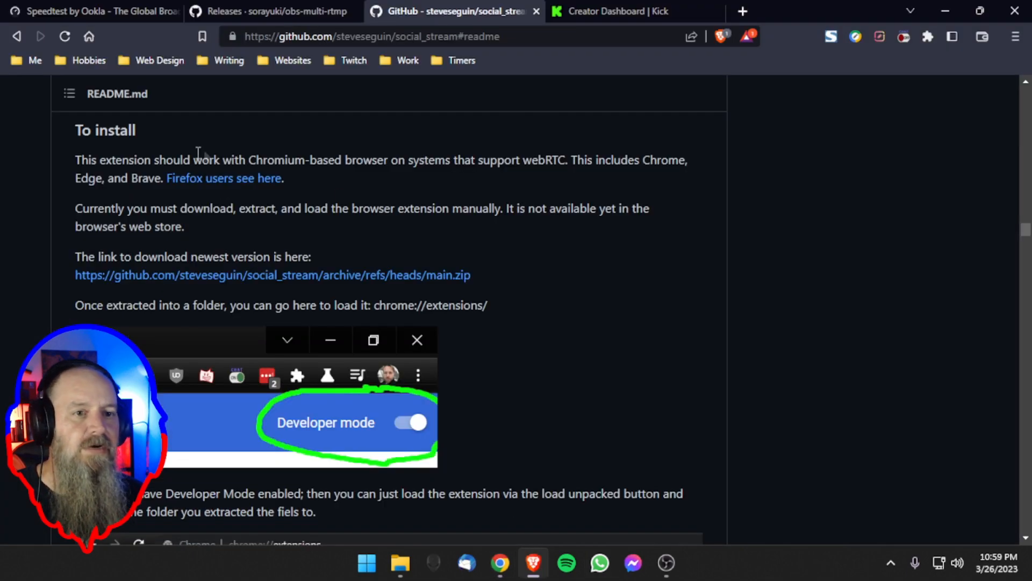
scroll(480, 230, down, 3)
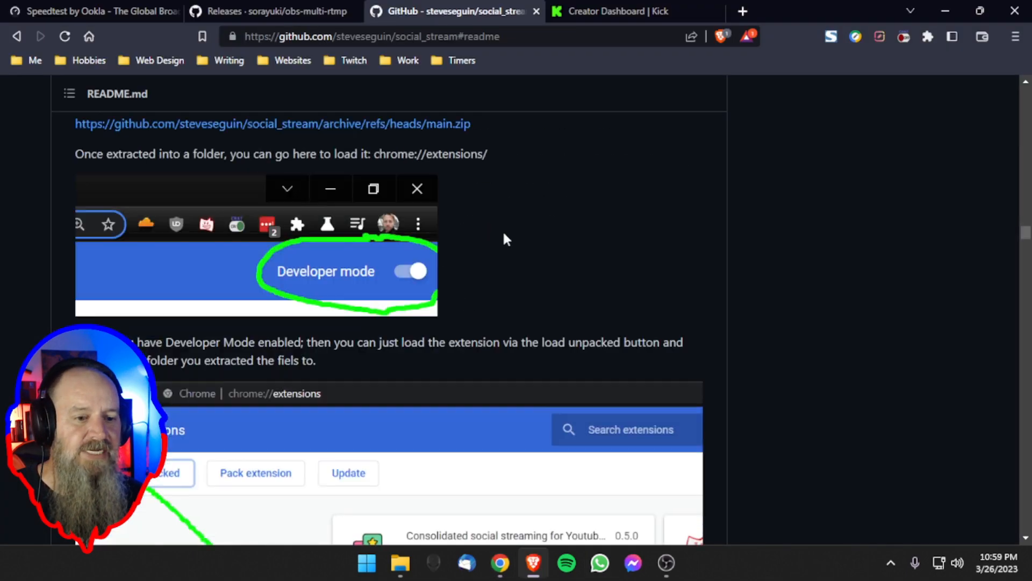
scroll(503, 230, down, 10)
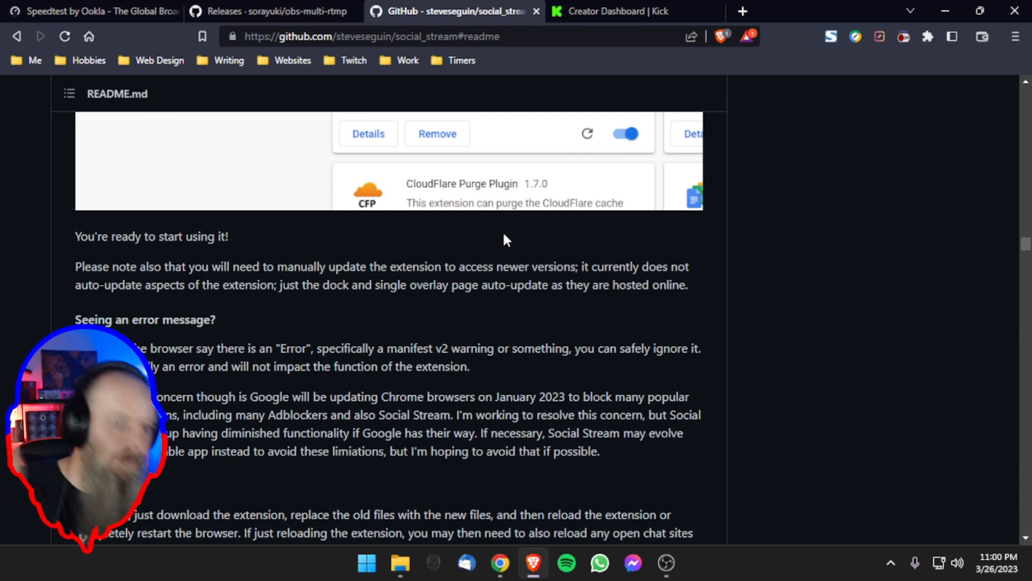
scroll(413, 272, down, 4)
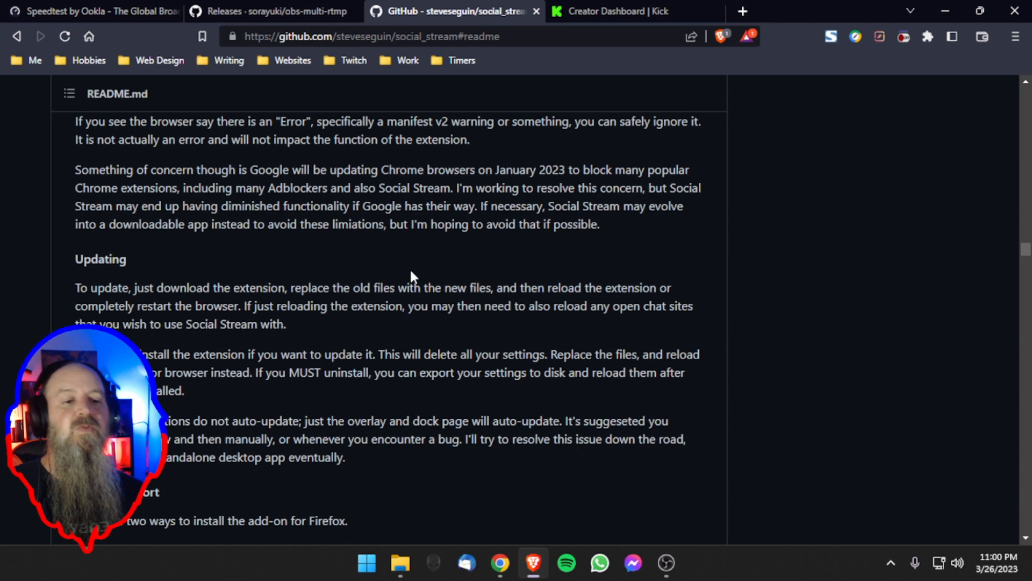
scroll(412, 276, down, 5)
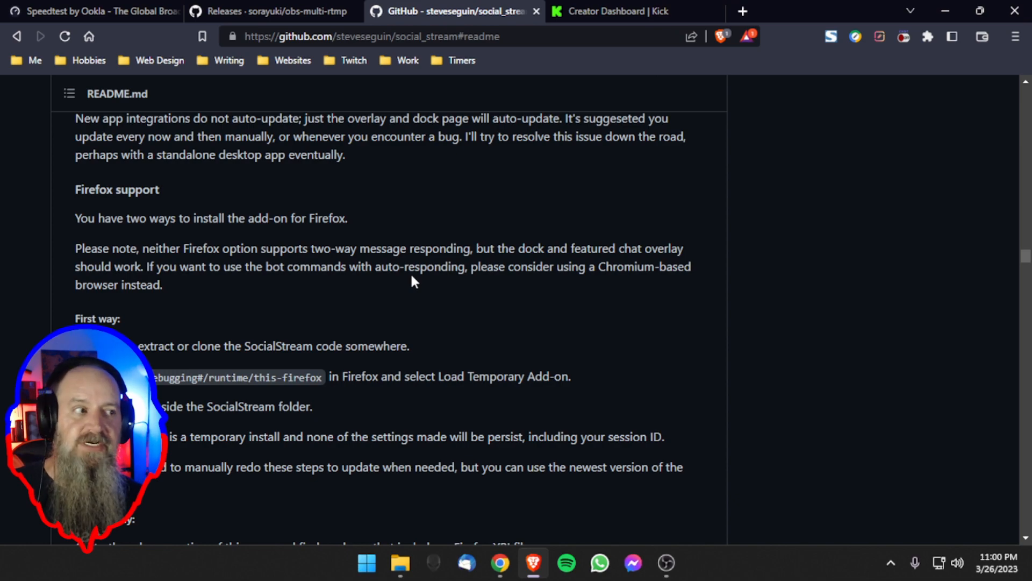
scroll(412, 276, up, 14)
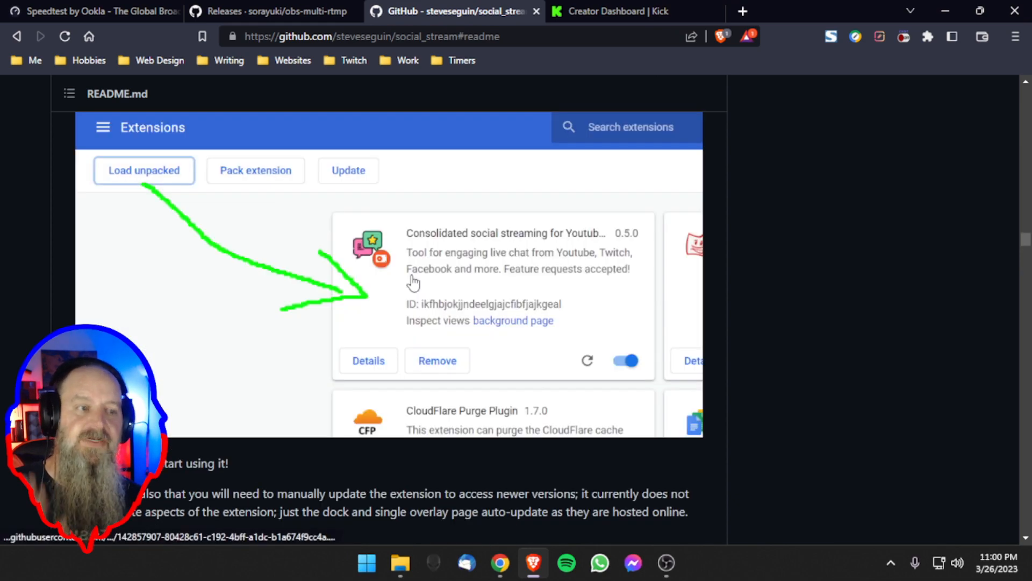
Examine the README's supported-site notes, video guides and installation section for Social Stream
scroll(413, 281, up, 7)
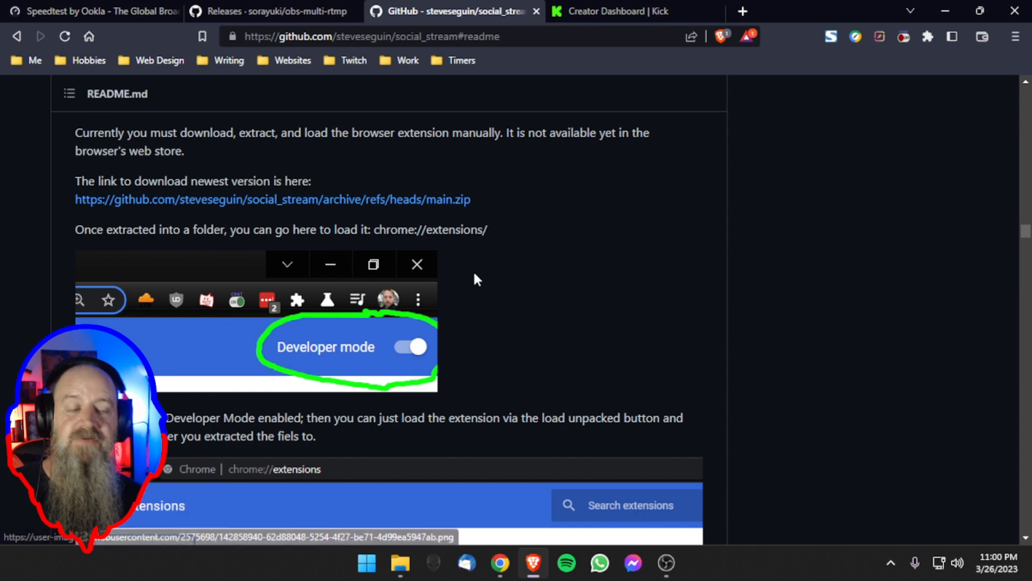
scroll(475, 277, up, 4)
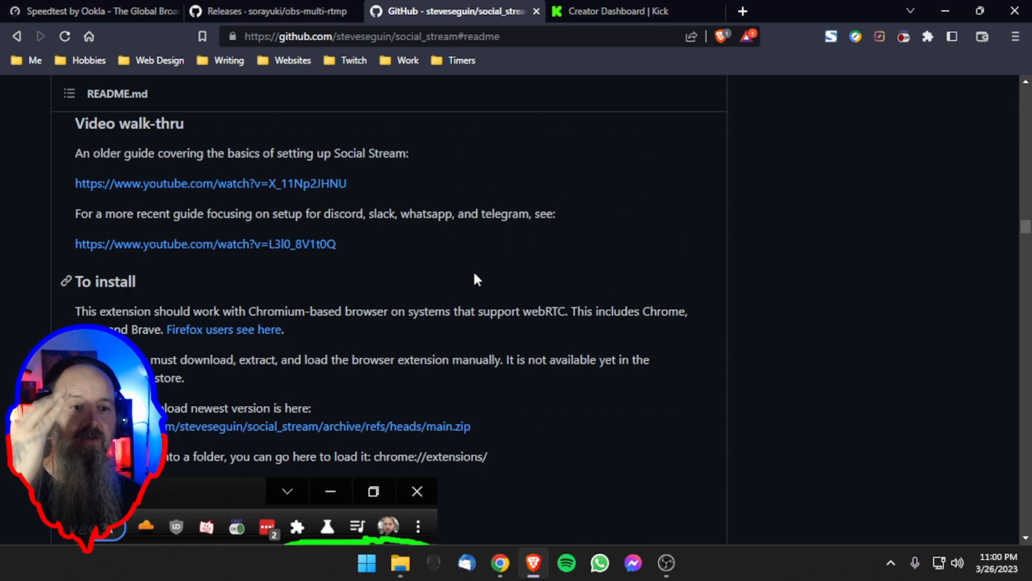
scroll(475, 279, up, 19)
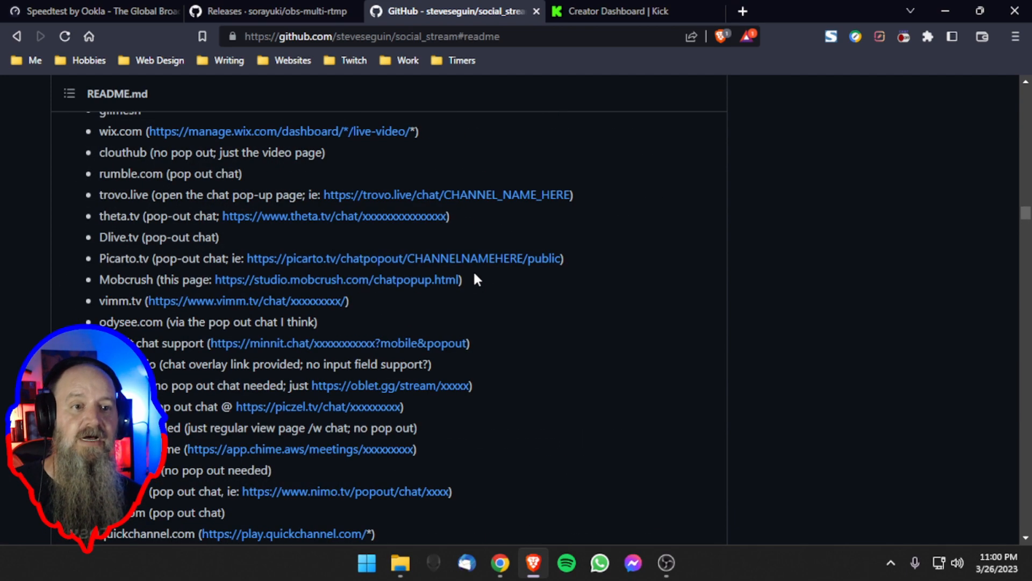
scroll(473, 270, up, 13)
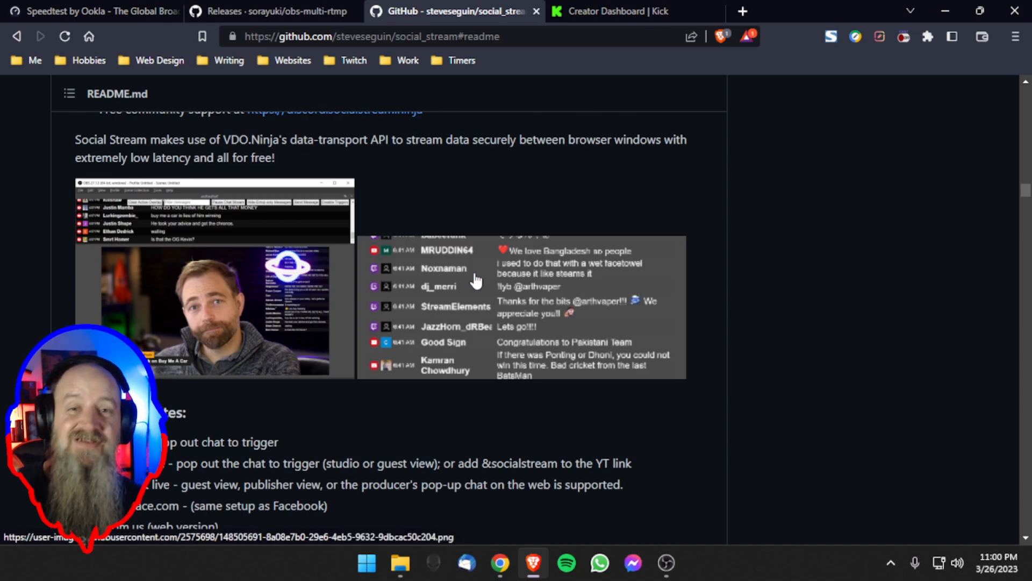
scroll(475, 279, down, 13)
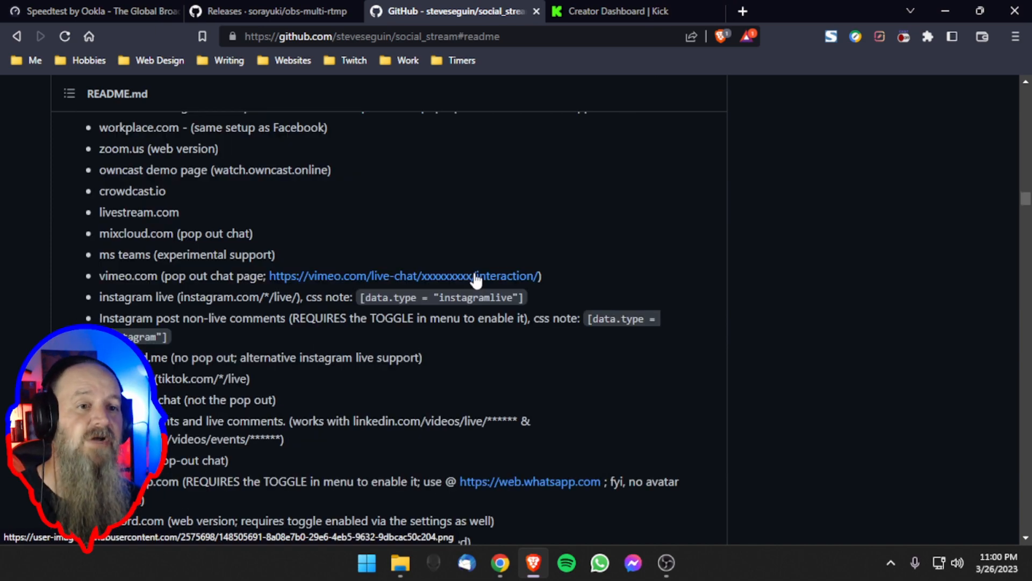
scroll(476, 280, down, 8)
scroll(480, 285, down, 6)
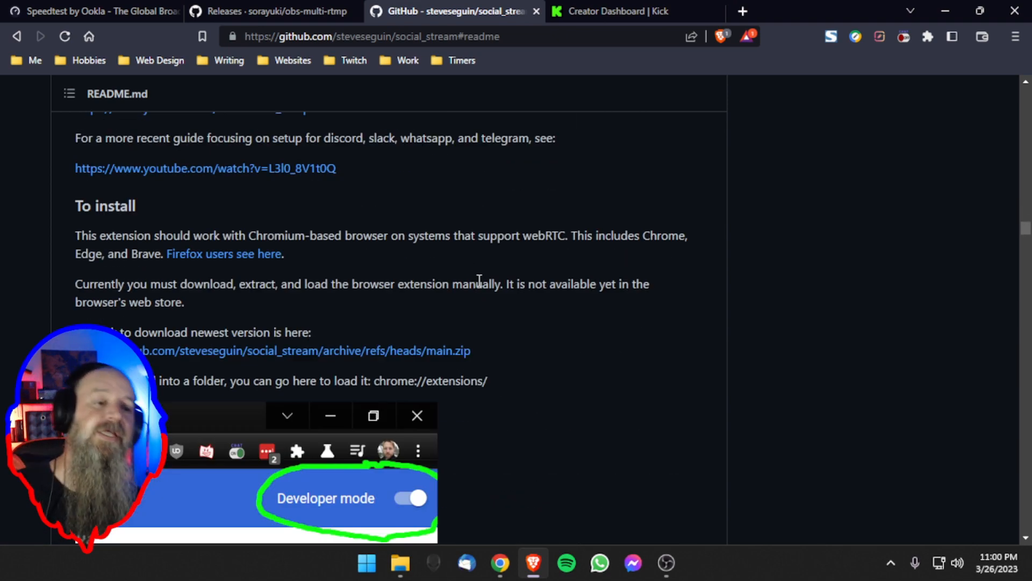
Switch to Google Chrome, pin the Social Stream Ninja extension to the toolbar and close the extensions management page
click(500, 563)
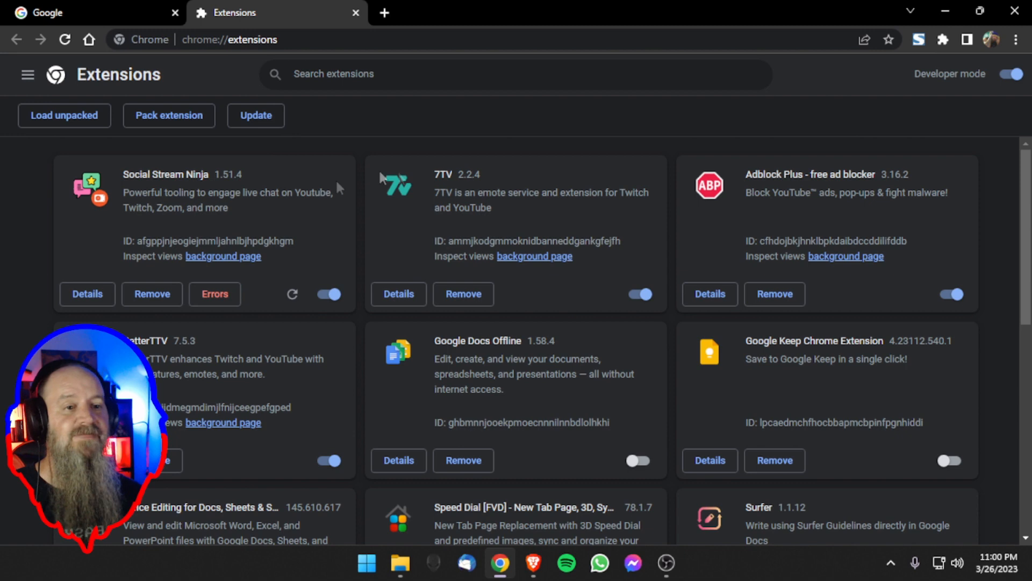
click(944, 39)
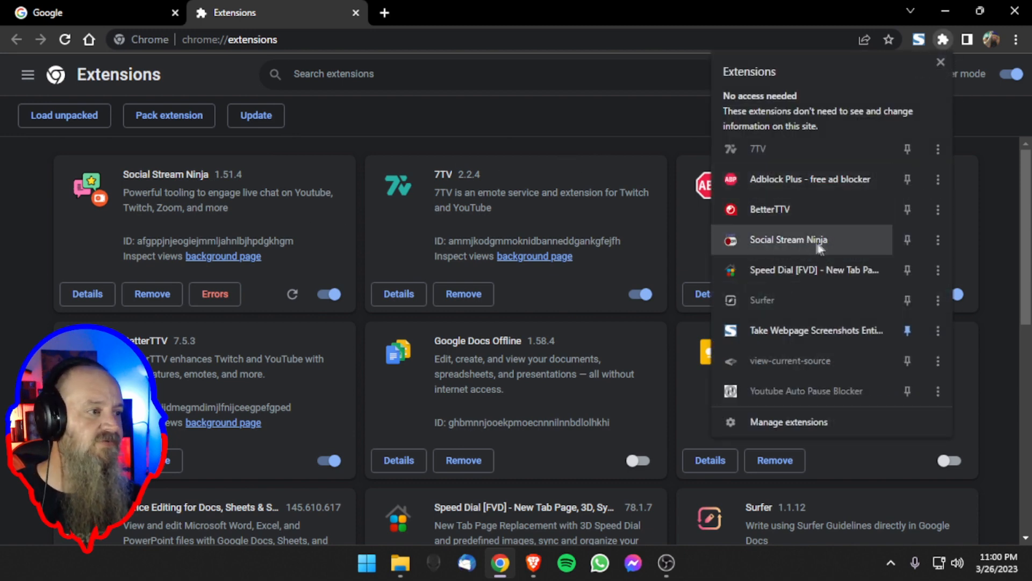
click(906, 240)
click(622, 62)
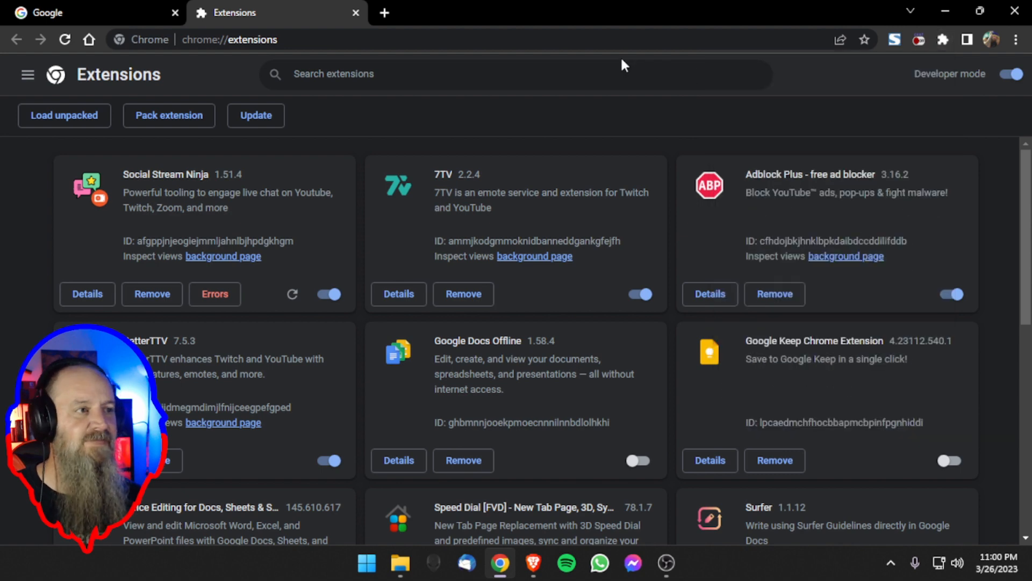
click(356, 12)
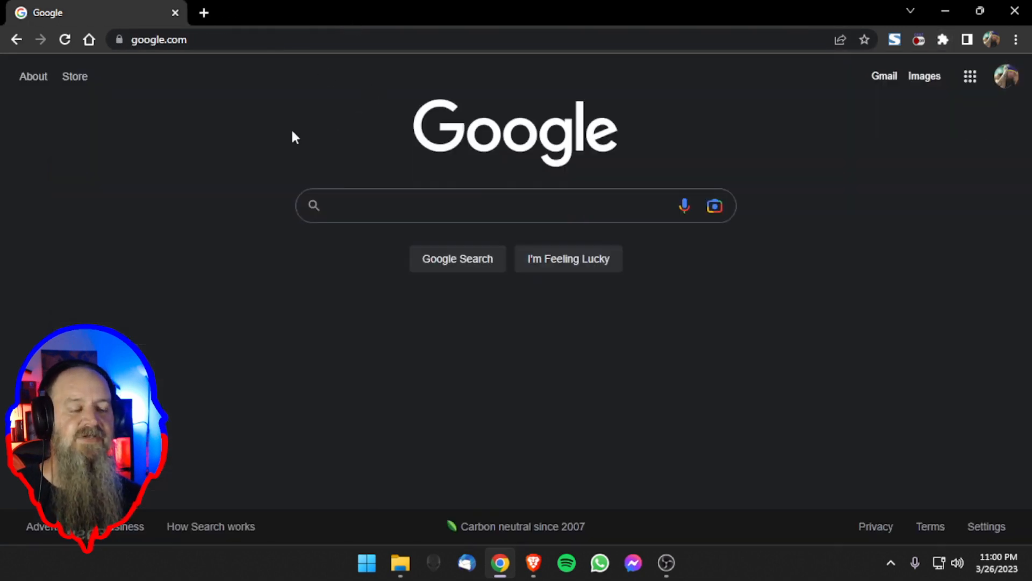
Open Social Stream Ninja's settings and examine the streaming chat, featured chat overlay, emotes wall and global settings sections
click(920, 40)
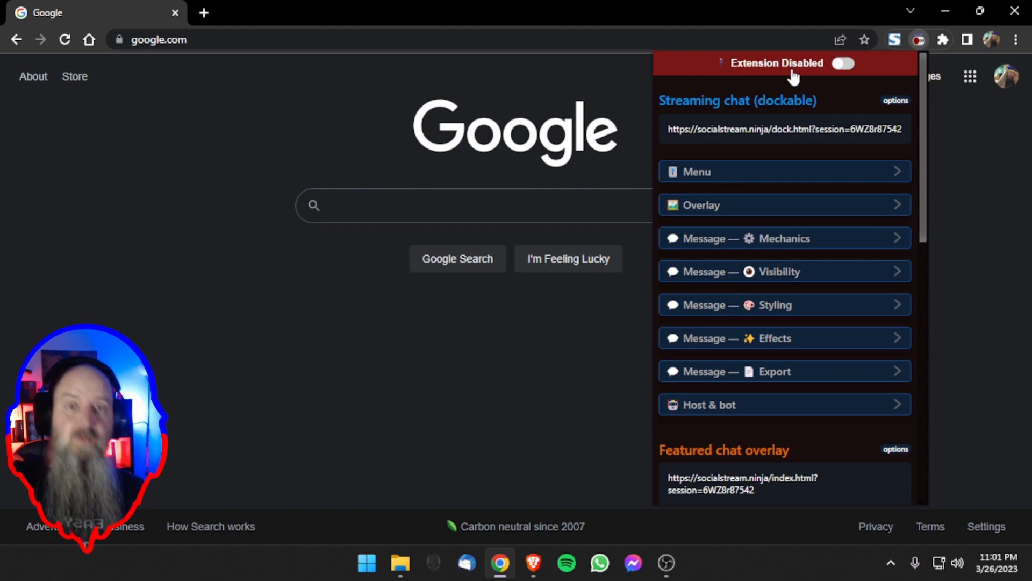
scroll(791, 274, down, 4)
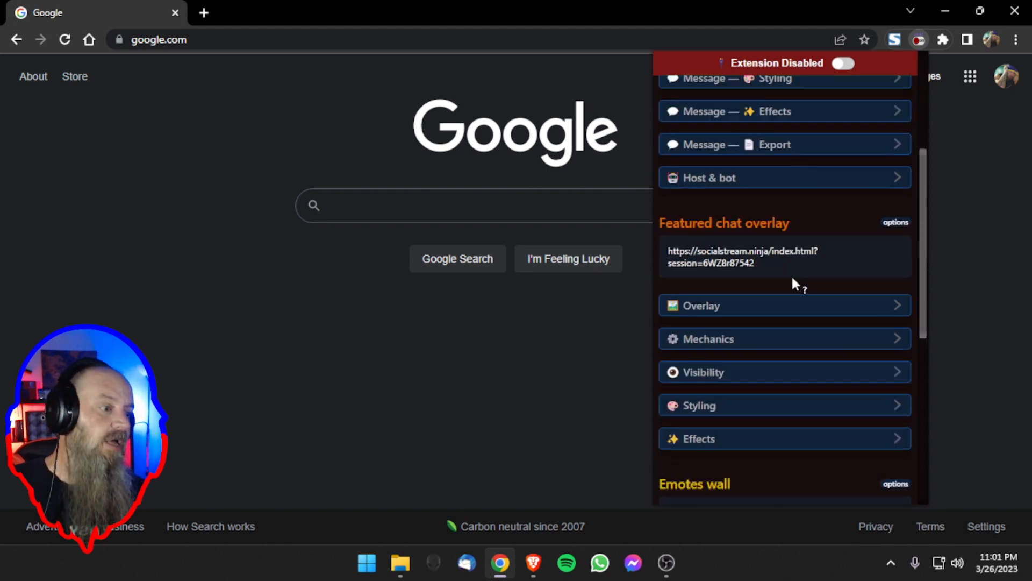
scroll(791, 276, down, 3)
click(763, 225)
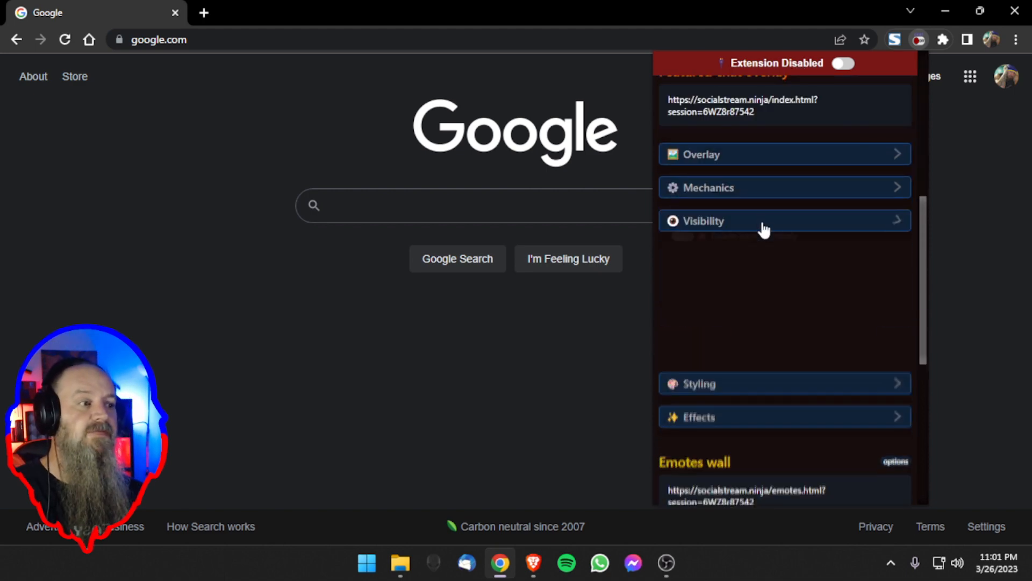
click(733, 225)
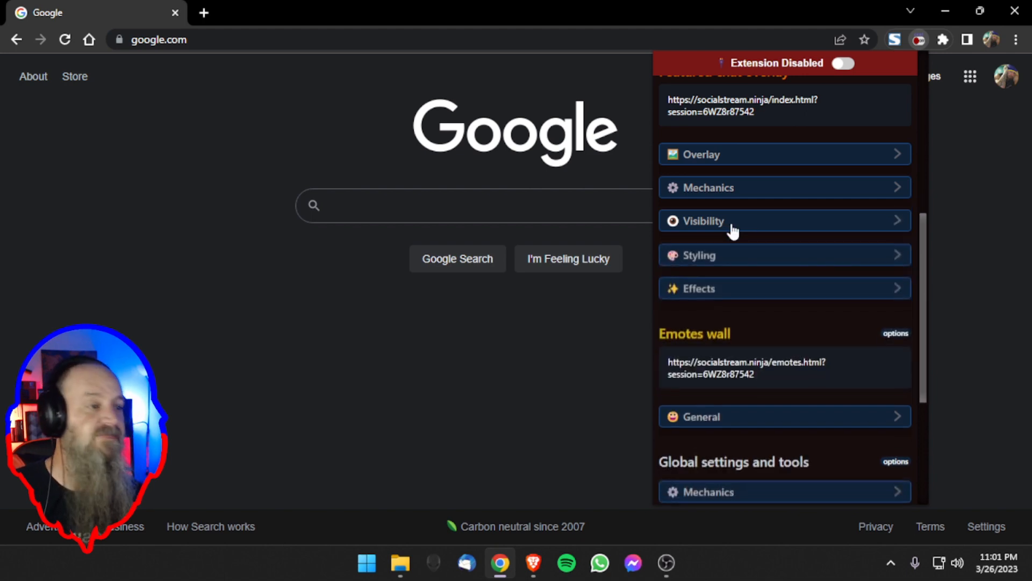
scroll(752, 242, down, 3)
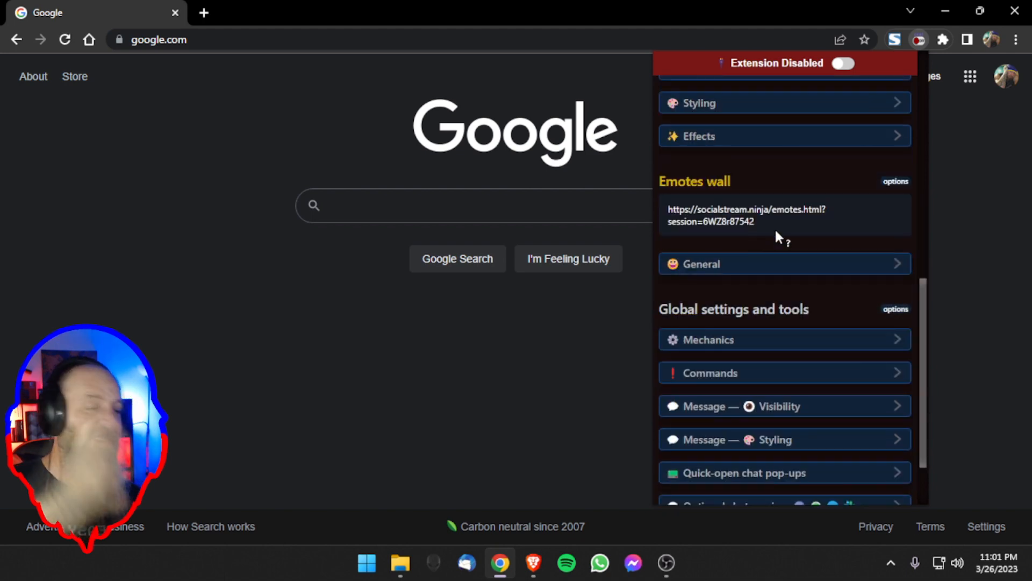
scroll(779, 235, down, 2)
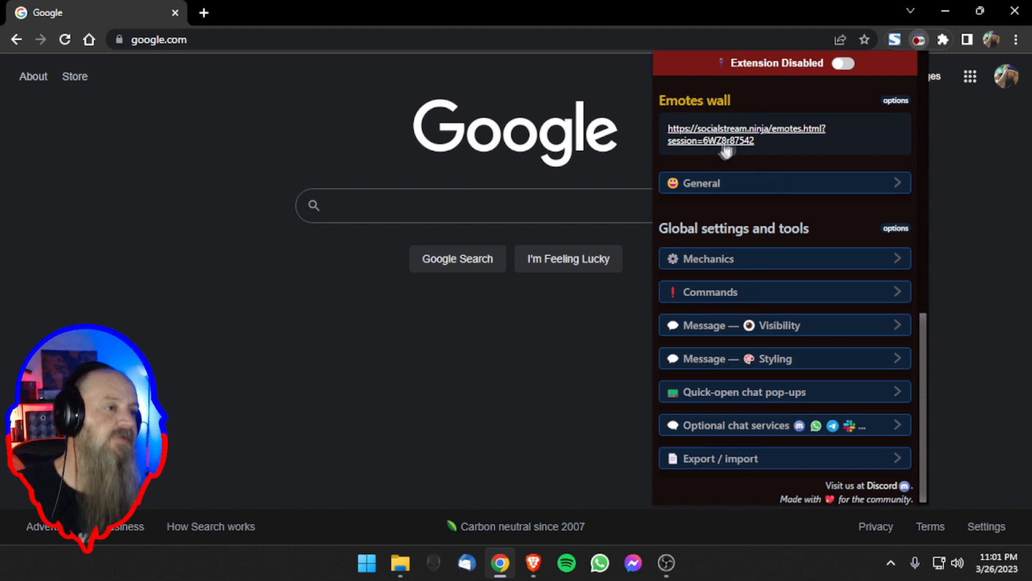
scroll(793, 151, up, 10)
scroll(794, 156, down, 10)
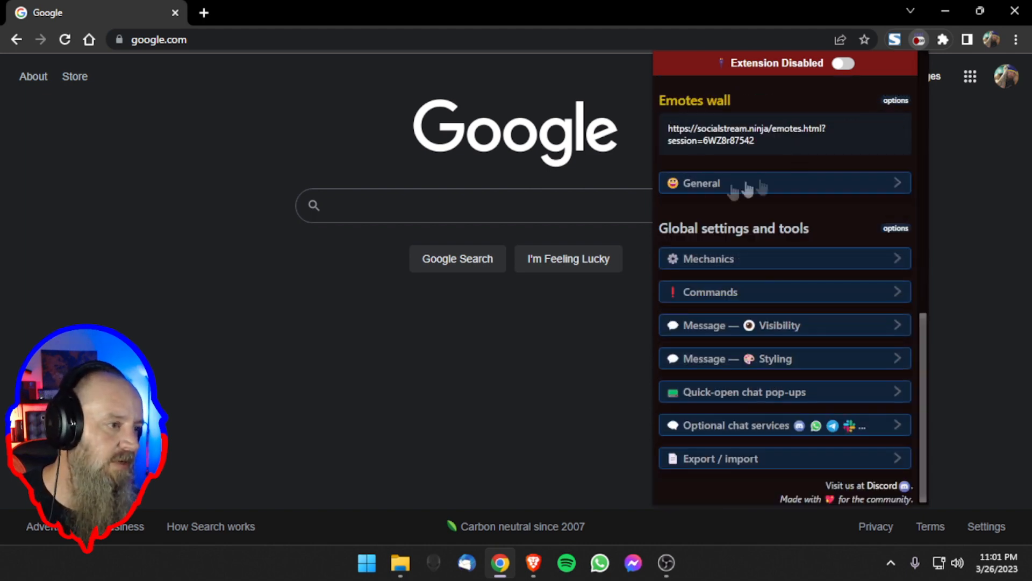
scroll(746, 221, up, 5)
scroll(746, 221, up, 5)
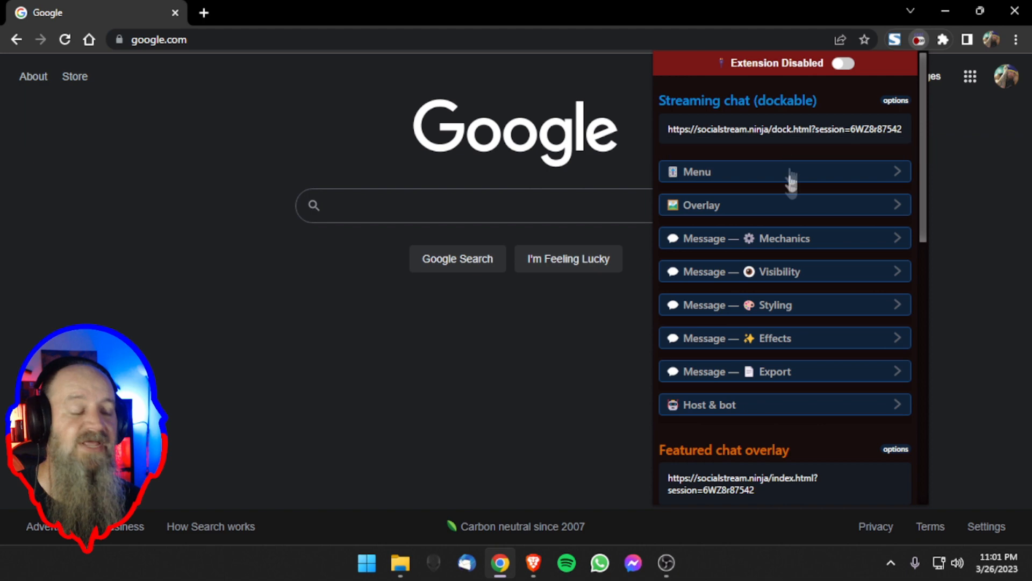
scroll(789, 199, down, 4)
scroll(788, 203, down, 7)
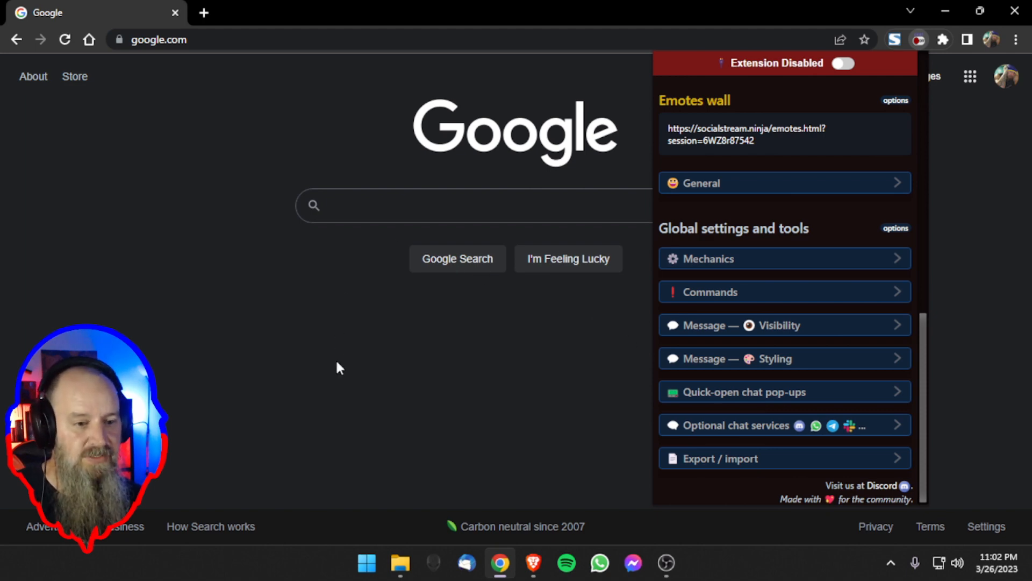
Switch to Brave, pop out the chat from the Kick creator dashboard and restore it to the dashboard
click(533, 563)
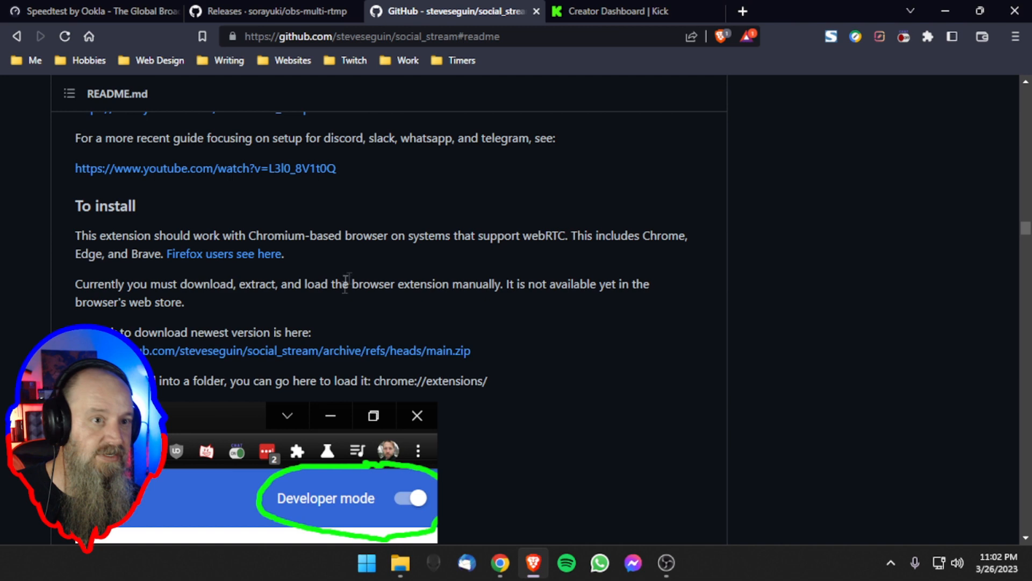
click(606, 11)
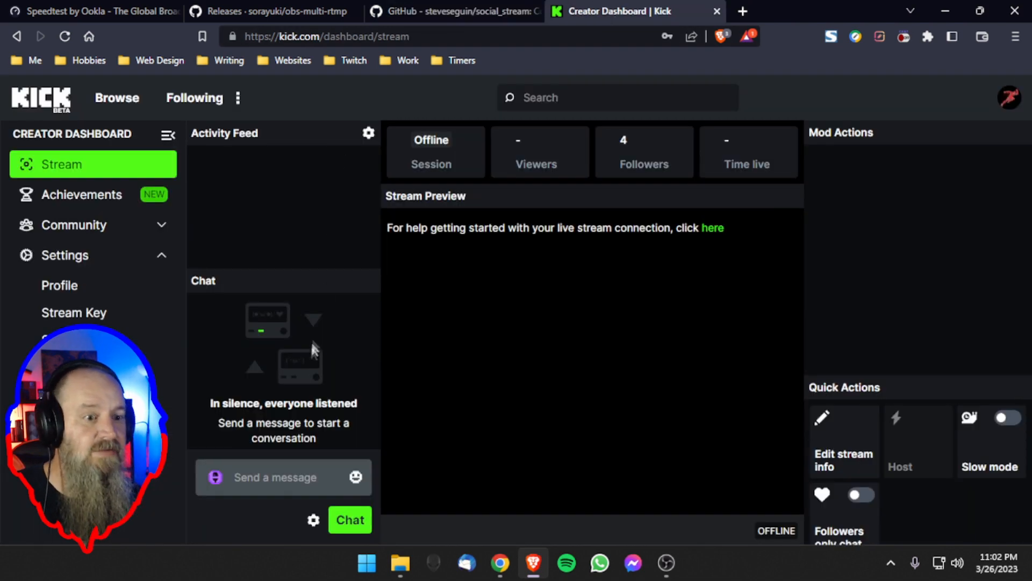
click(313, 520)
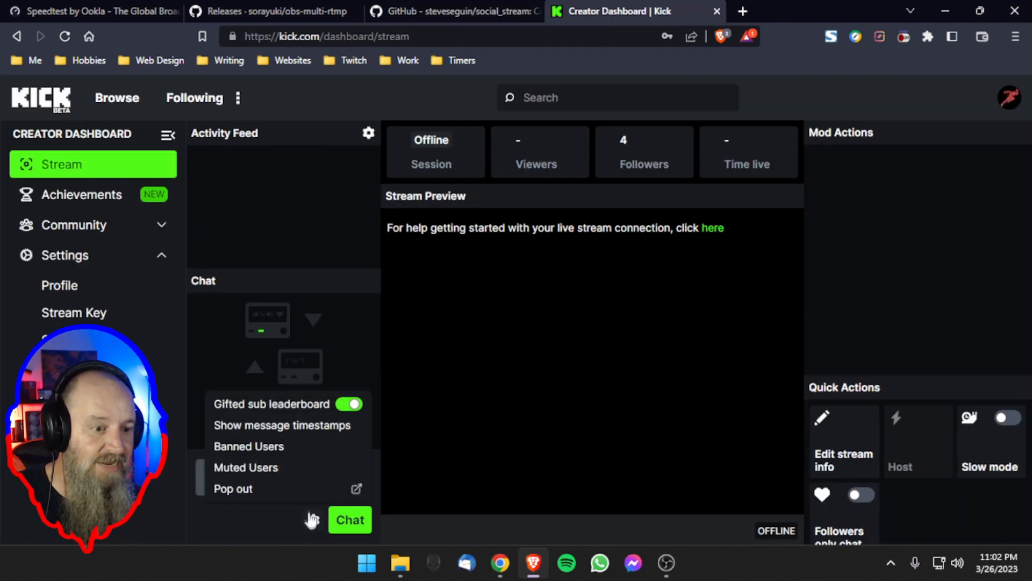
click(253, 490)
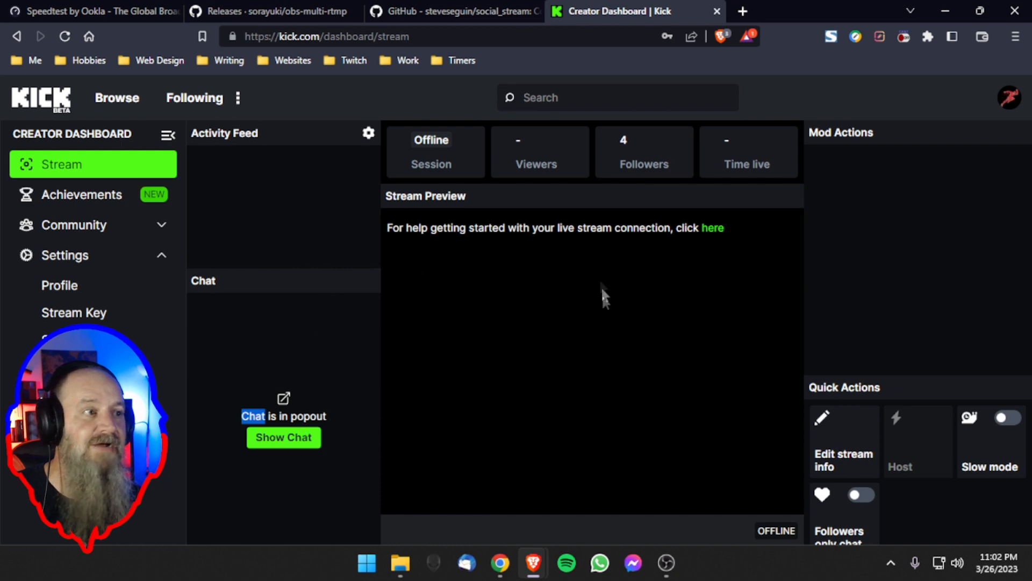
click(284, 436)
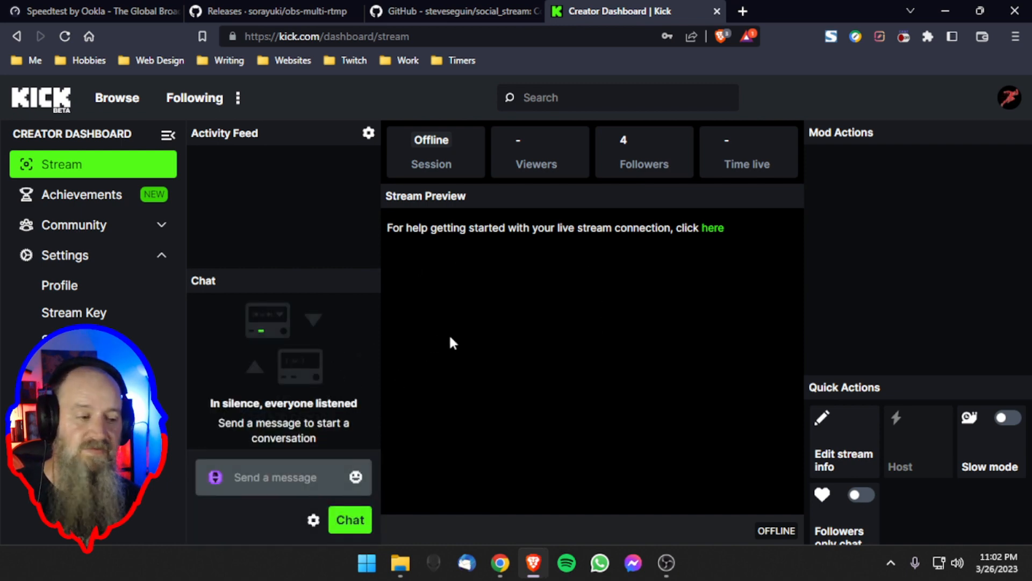
Switch back to Google Chrome and expand the Quick-open chat pop-ups settings of Social Stream Ninja
click(501, 563)
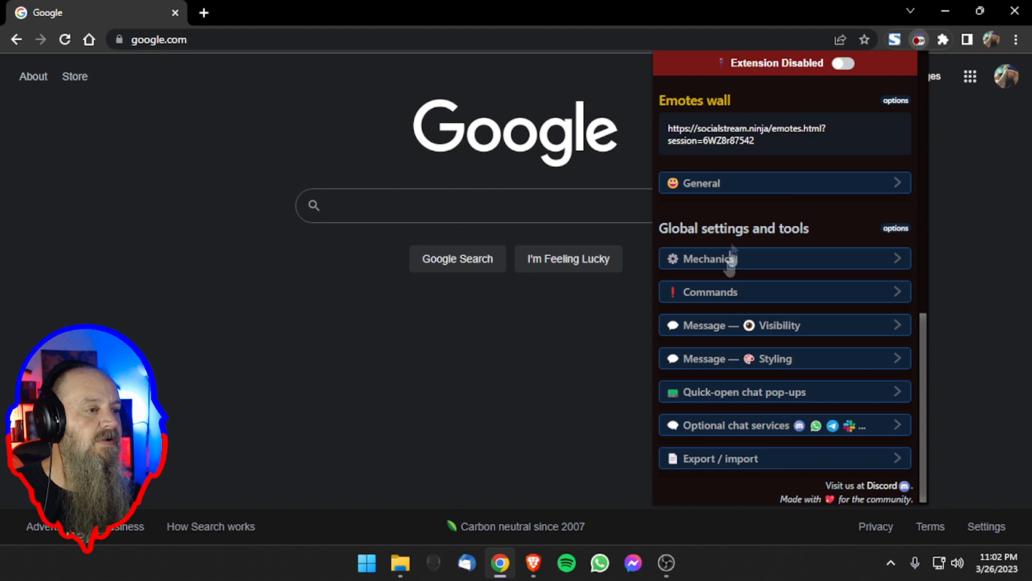
scroll(777, 243, up, 10)
scroll(782, 239, down, 10)
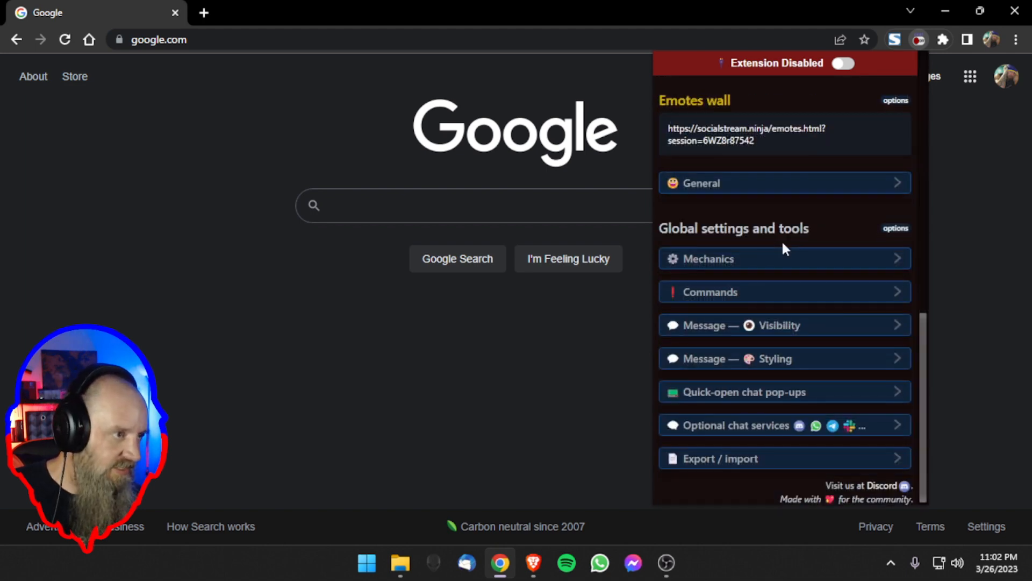
click(760, 400)
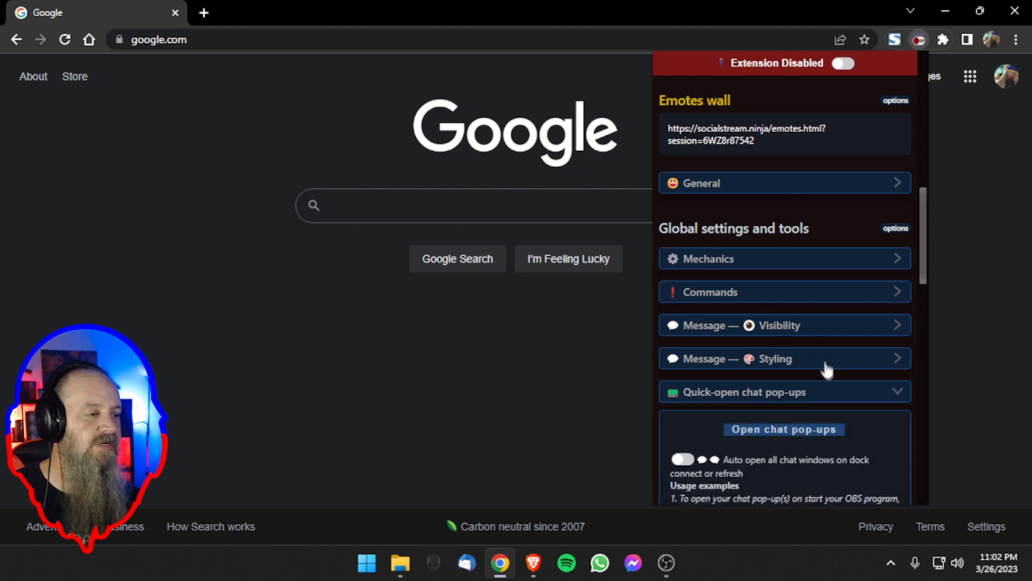
scroll(822, 356, down, 5)
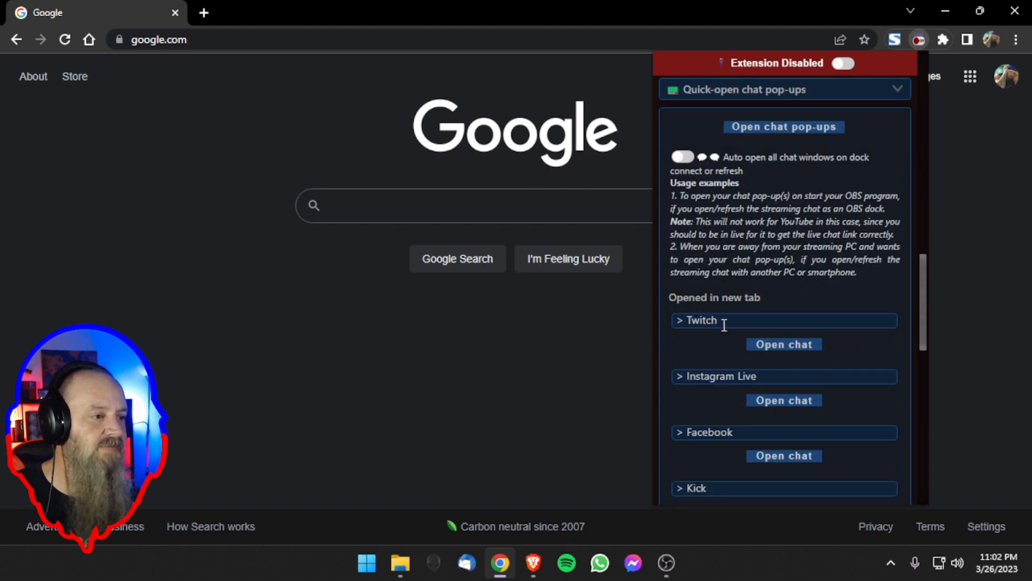
Enter beardedink as the channel name for both the Twitch and Kick chat pop-ups
click(699, 321)
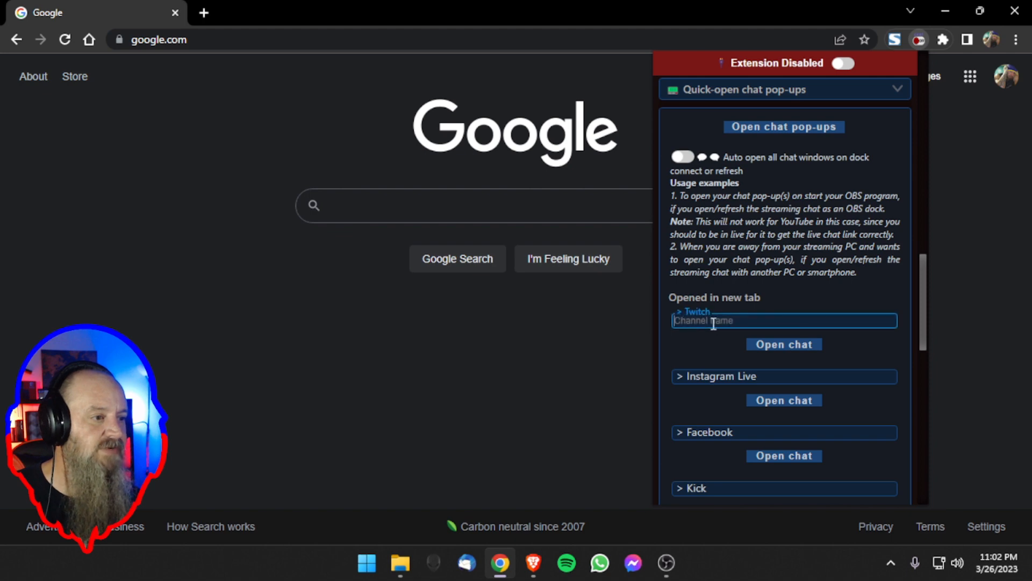
text(bea)
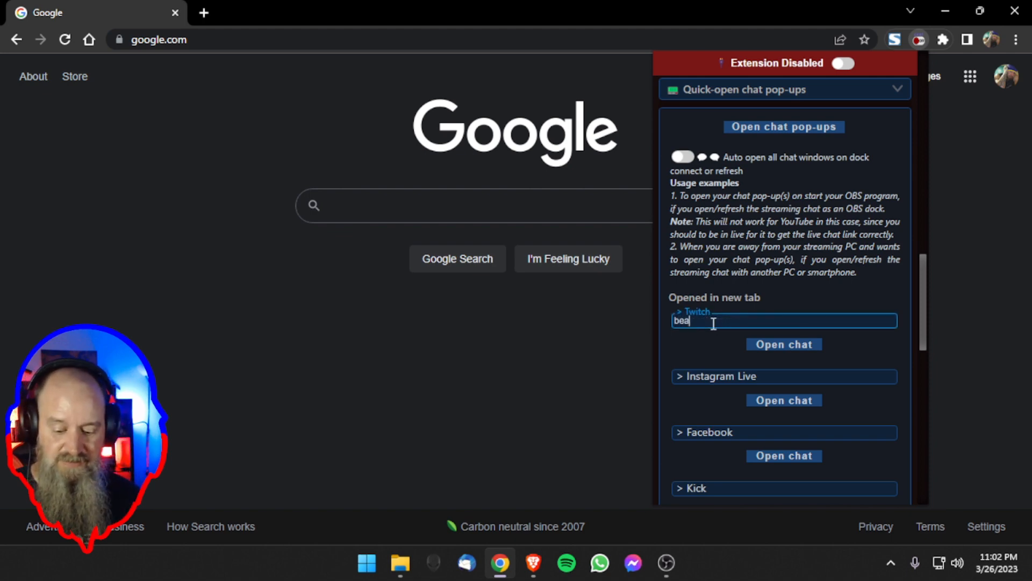
text(rdedink)
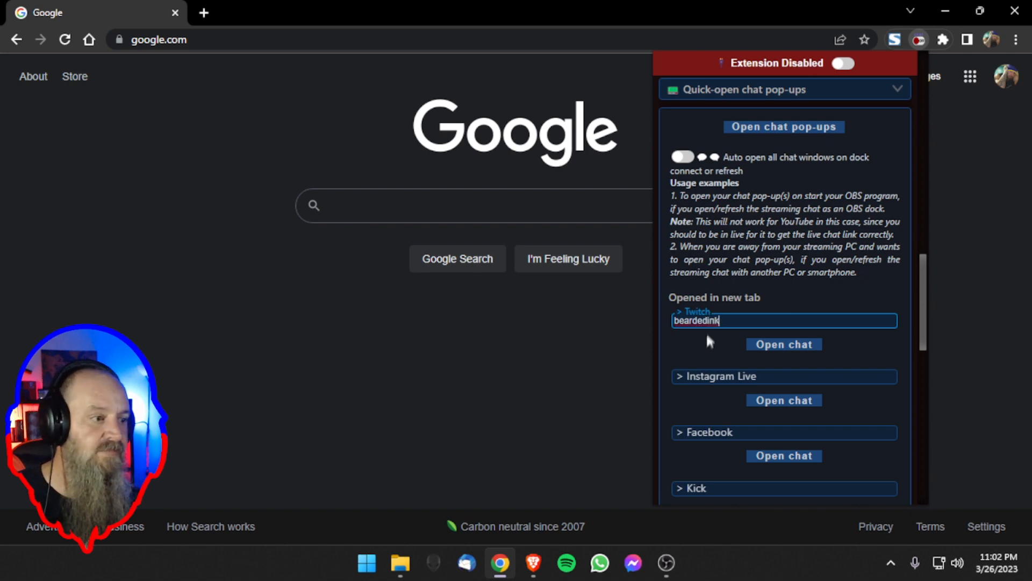
scroll(711, 398, down, 2)
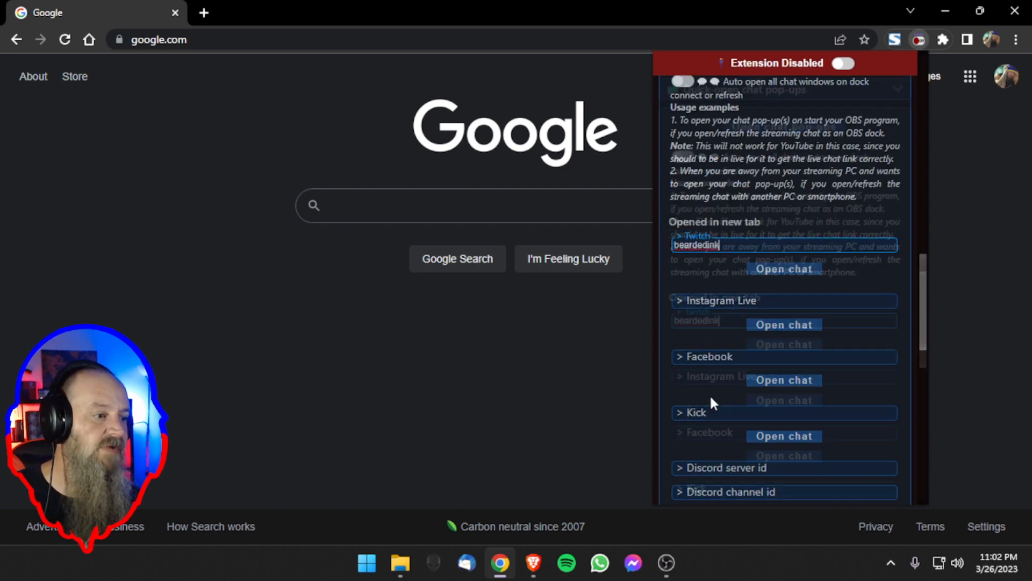
click(697, 414)
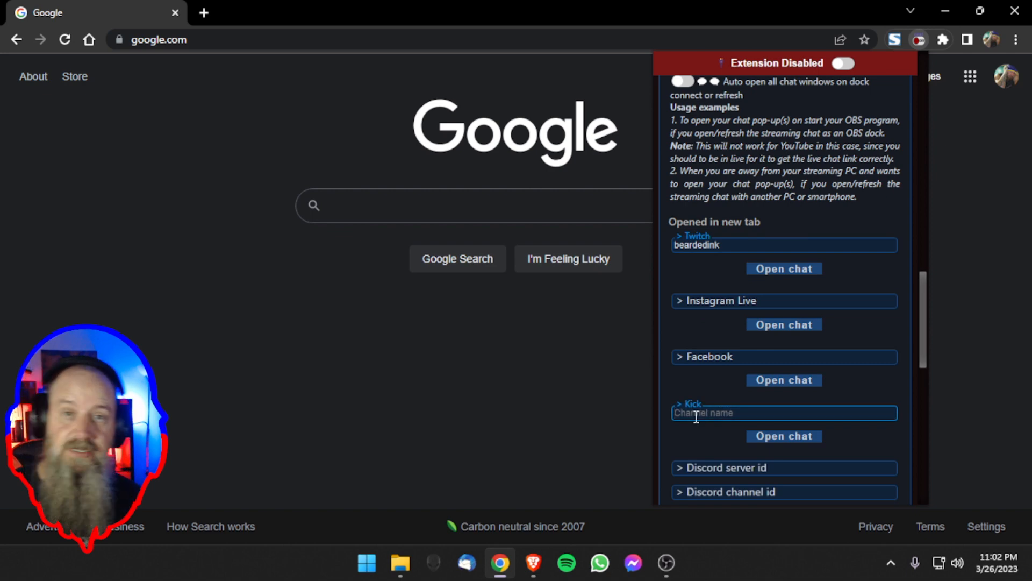
text(beardedink)
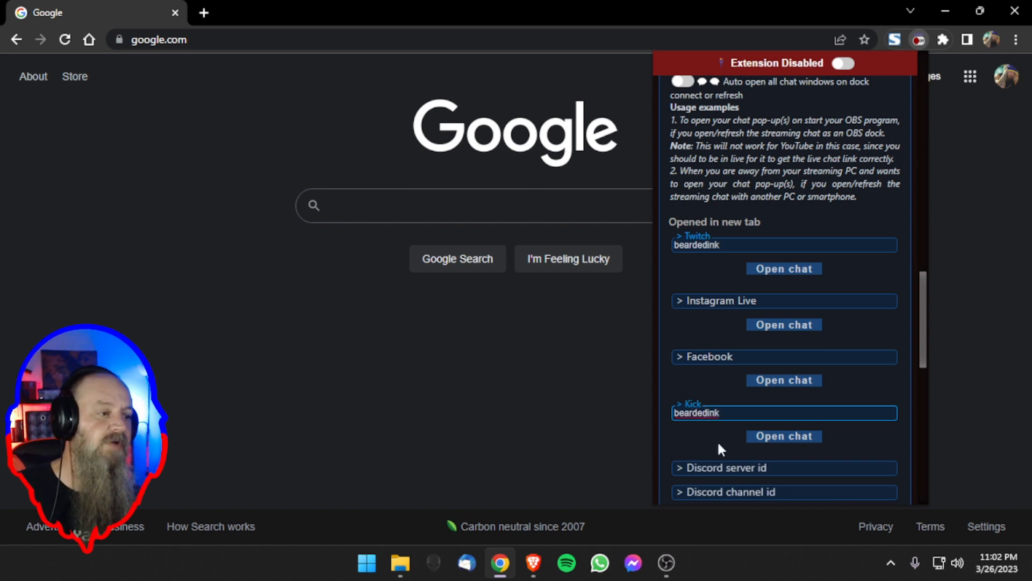
scroll(718, 437, down, 3)
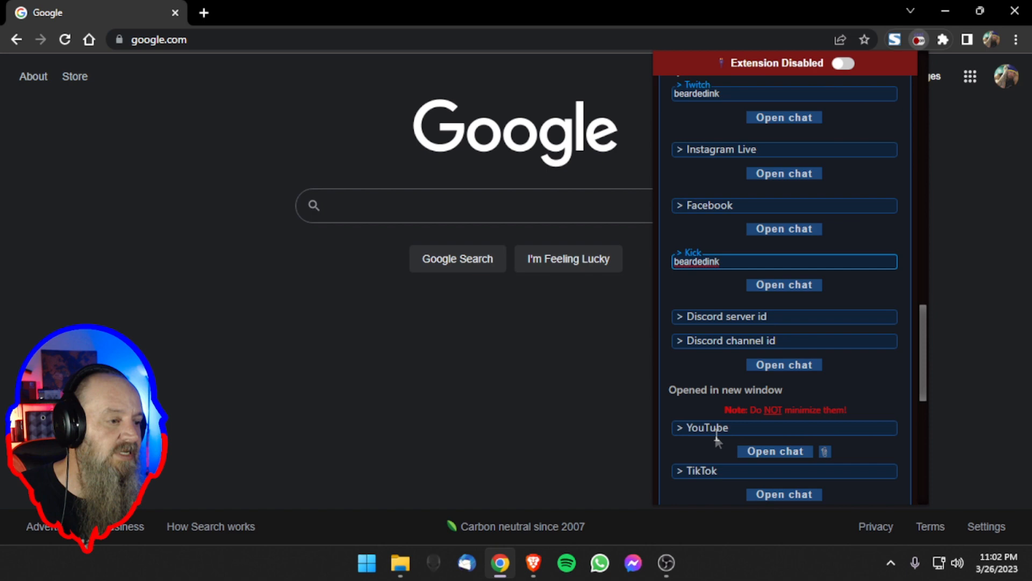
Open all the configured Twitch and Kick chat pop-ups from Social Stream Ninja's settings and accept the cookies on the Kick chat page
scroll(715, 440, down, 3)
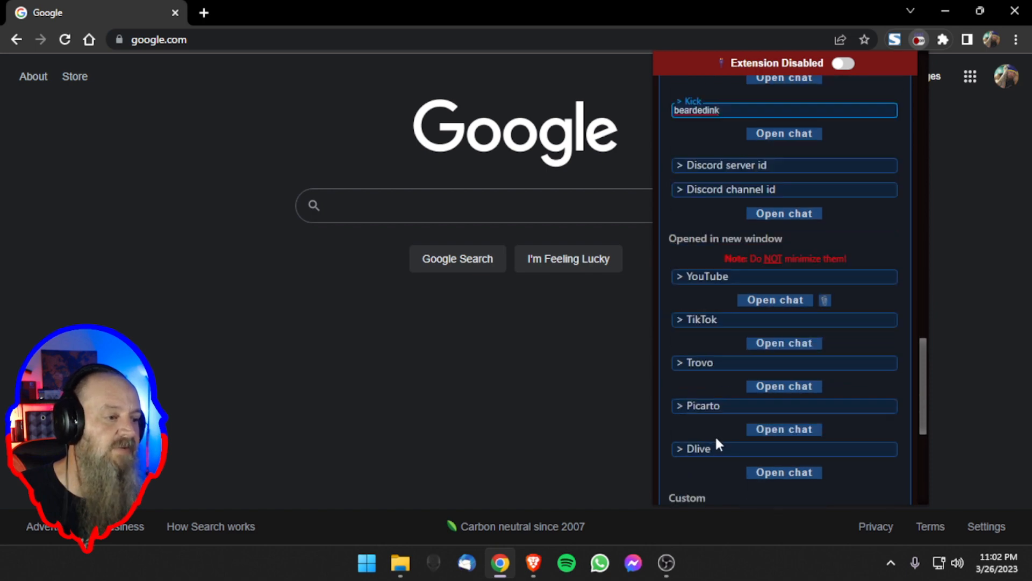
scroll(715, 441, down, 3)
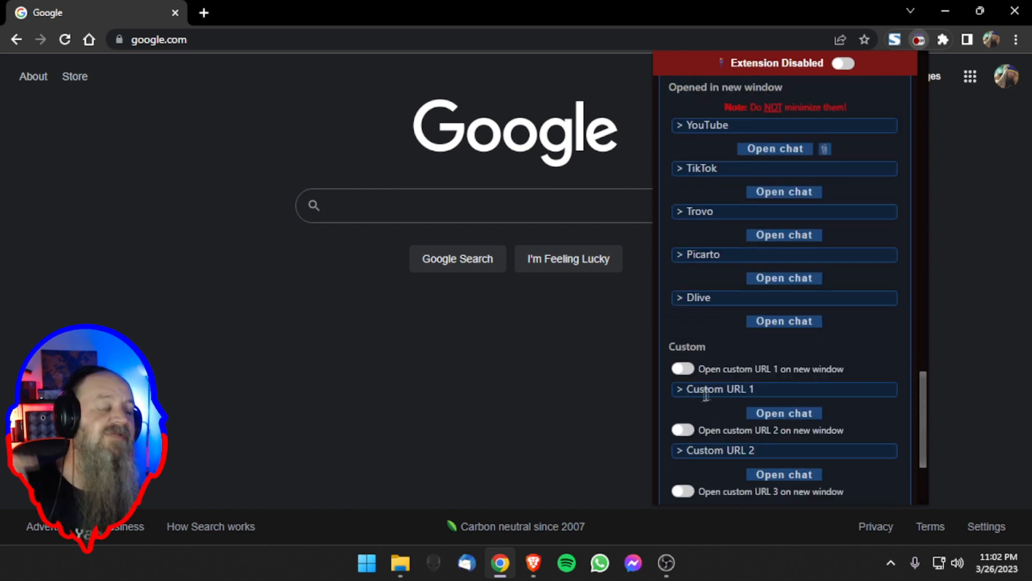
scroll(726, 387, down, 3)
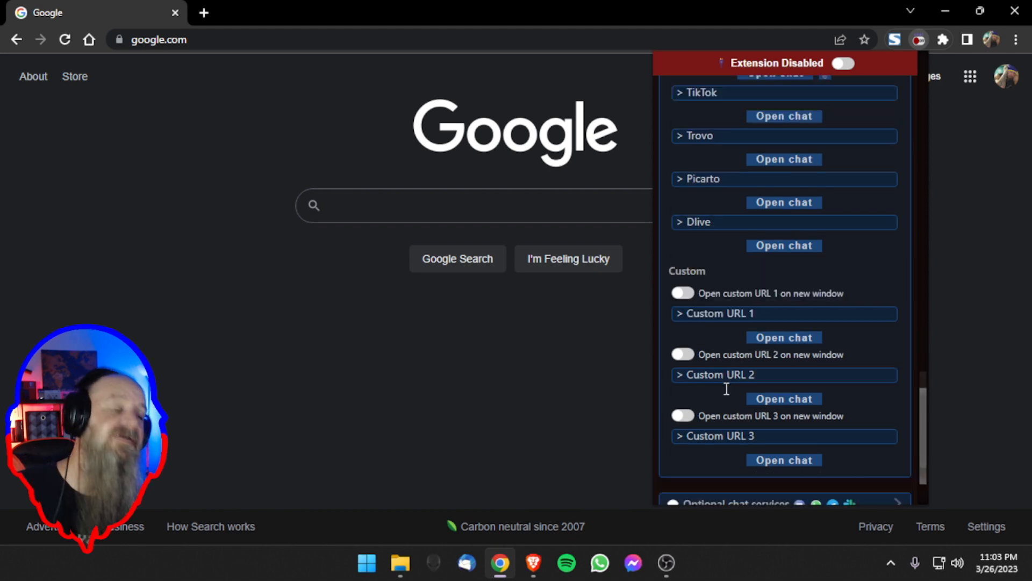
scroll(725, 387, up, 9)
scroll(726, 387, up, 5)
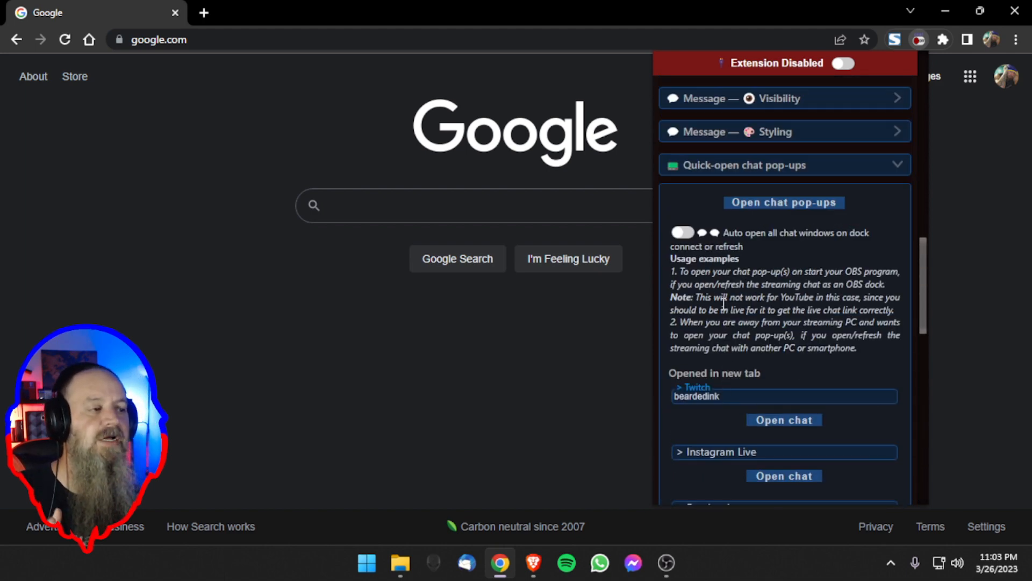
scroll(724, 304, down, 1)
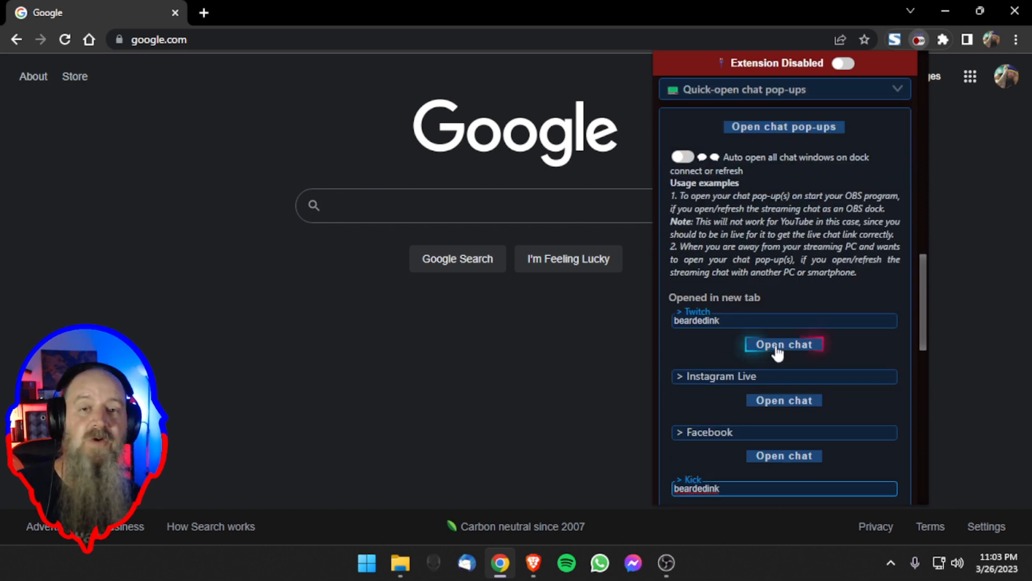
scroll(779, 318, up, 2)
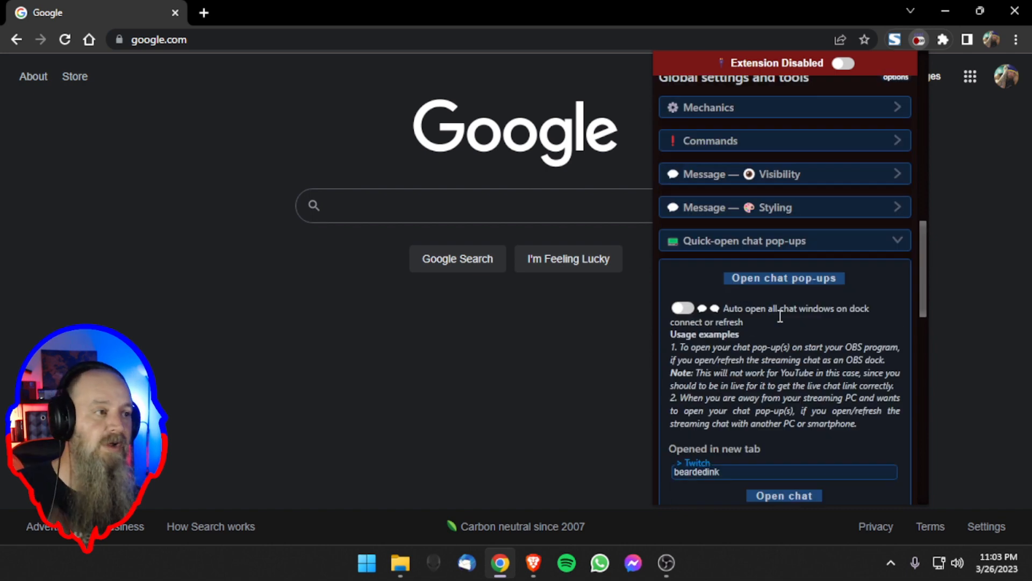
click(783, 279)
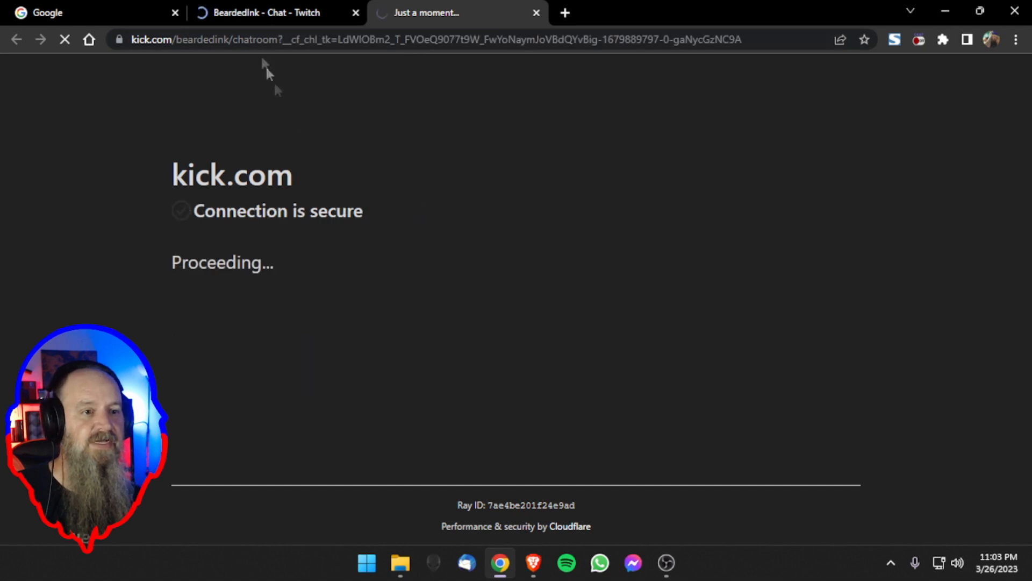
click(251, 14)
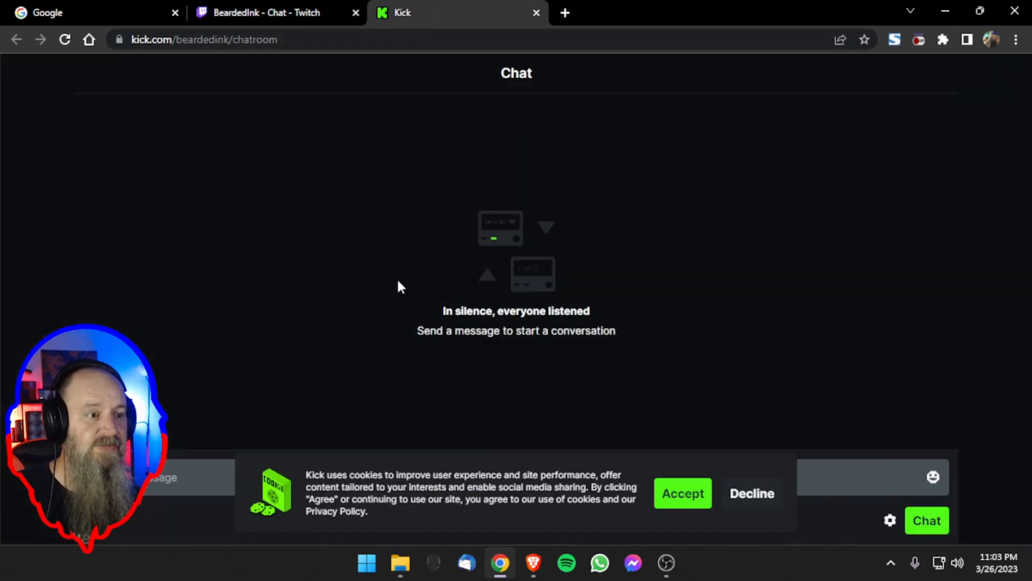
click(685, 494)
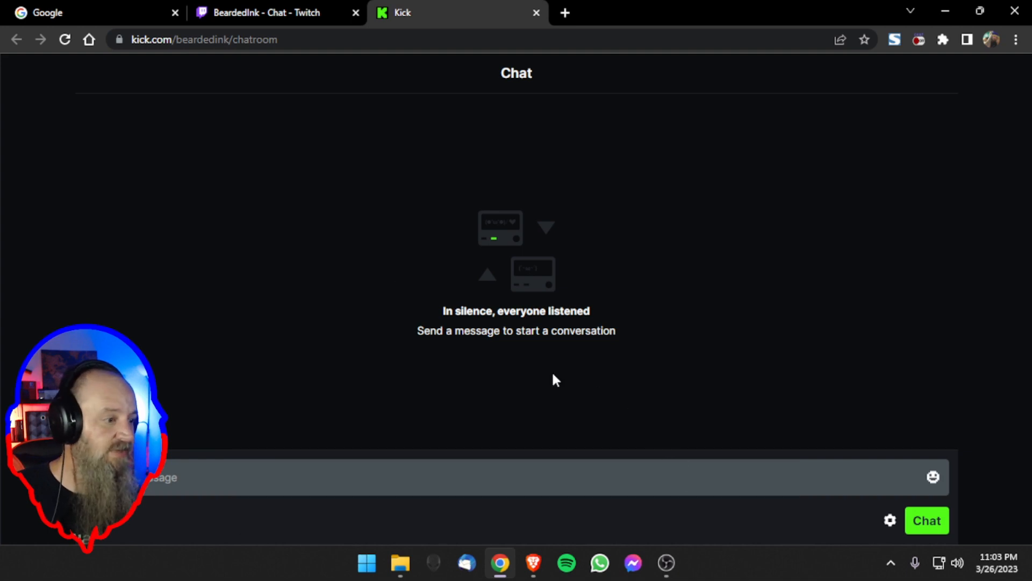
Activate the Social Stream Ninja extension, then open its dockable streaming chat dashboard and show and hide the message entry
click(85, 11)
click(918, 41)
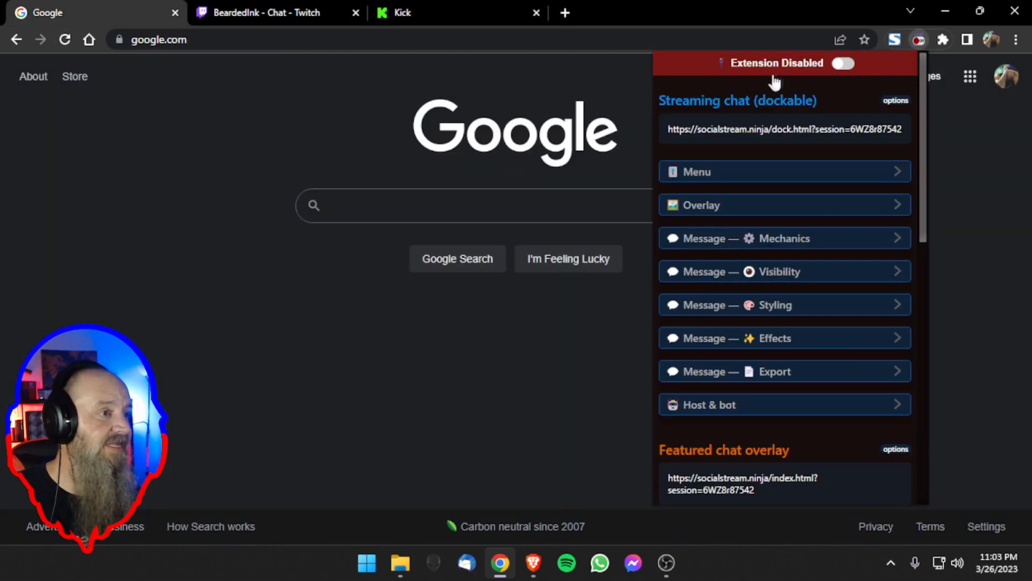
click(838, 63)
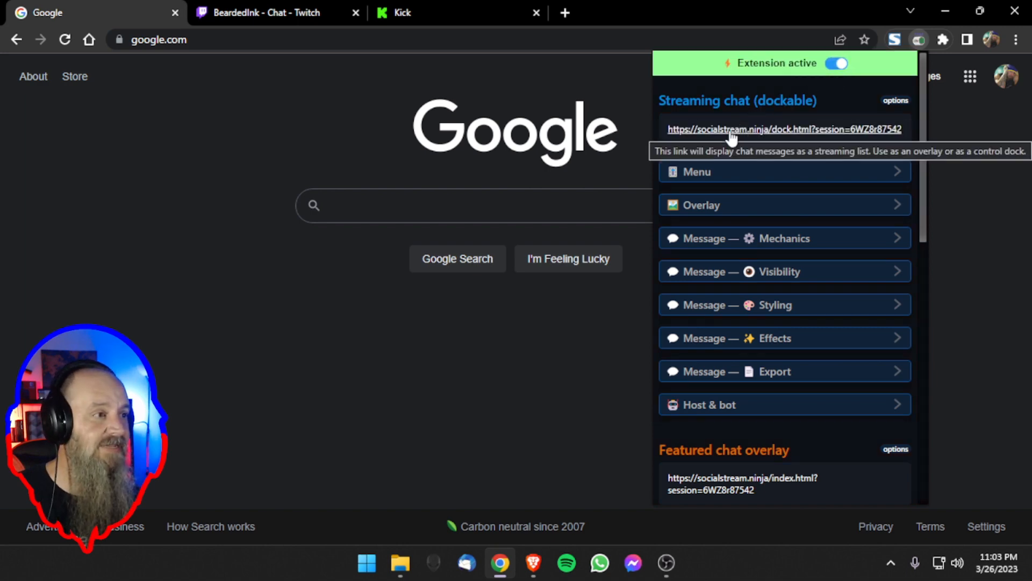
click(731, 130)
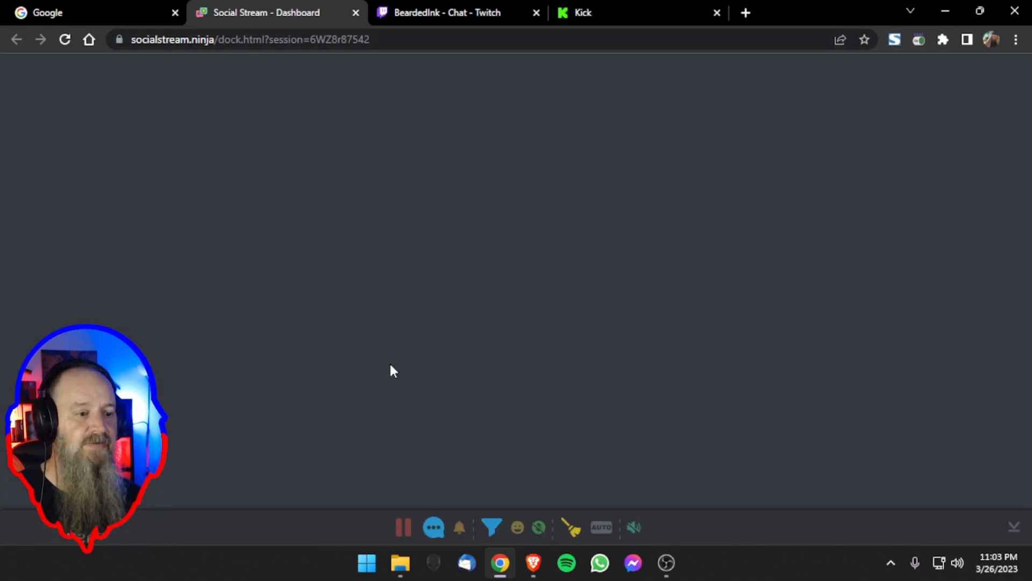
click(432, 535)
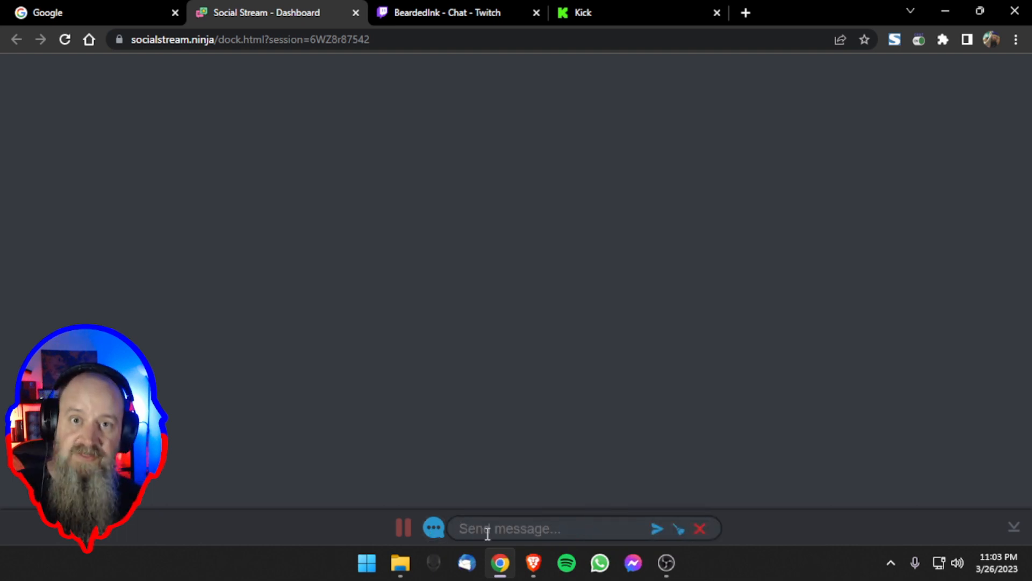
click(439, 534)
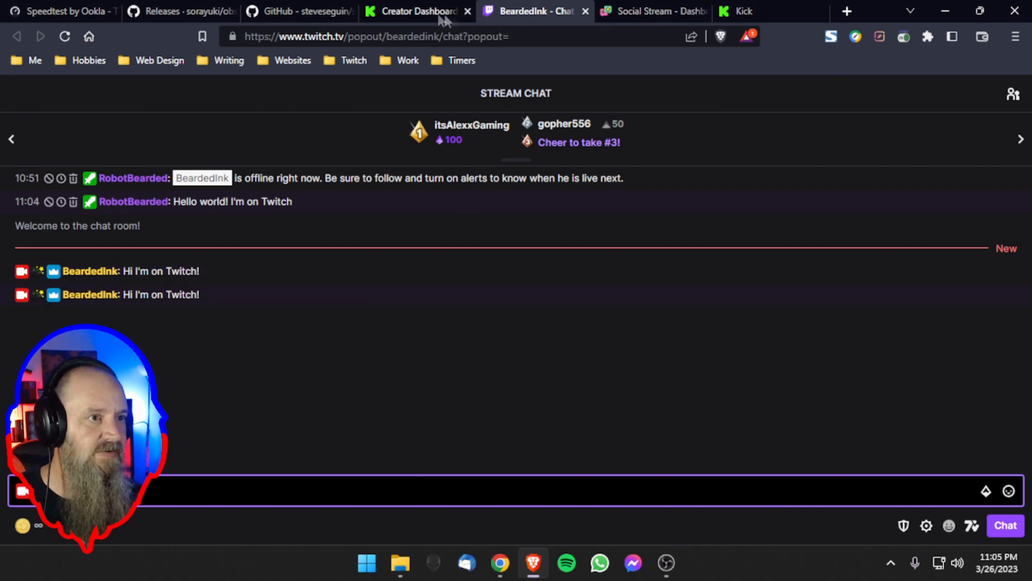
Send the message "Hi how are you over there on Twitch? I'm on Kick" in the Kick chatroom
click(743, 11)
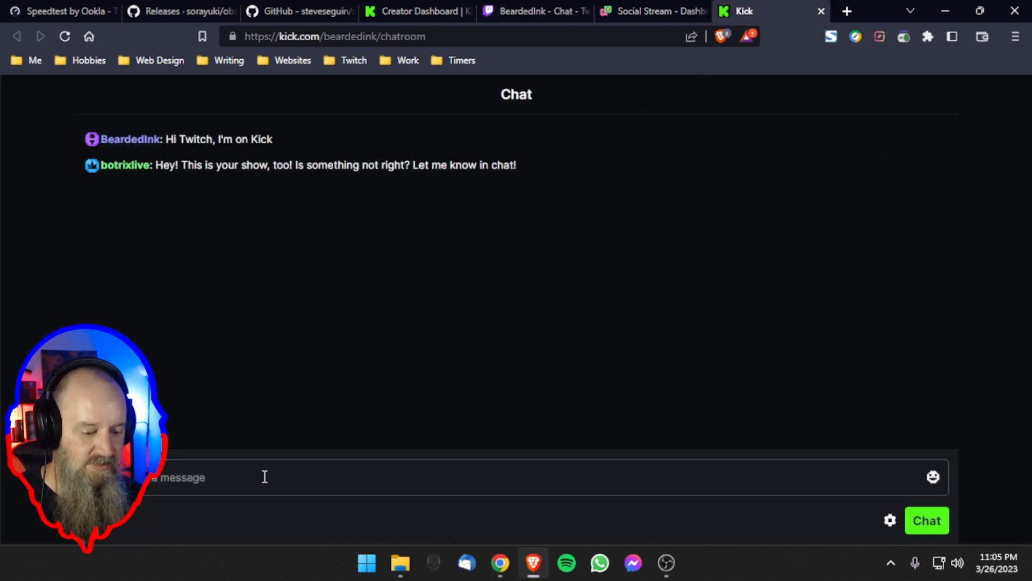
click(264, 476)
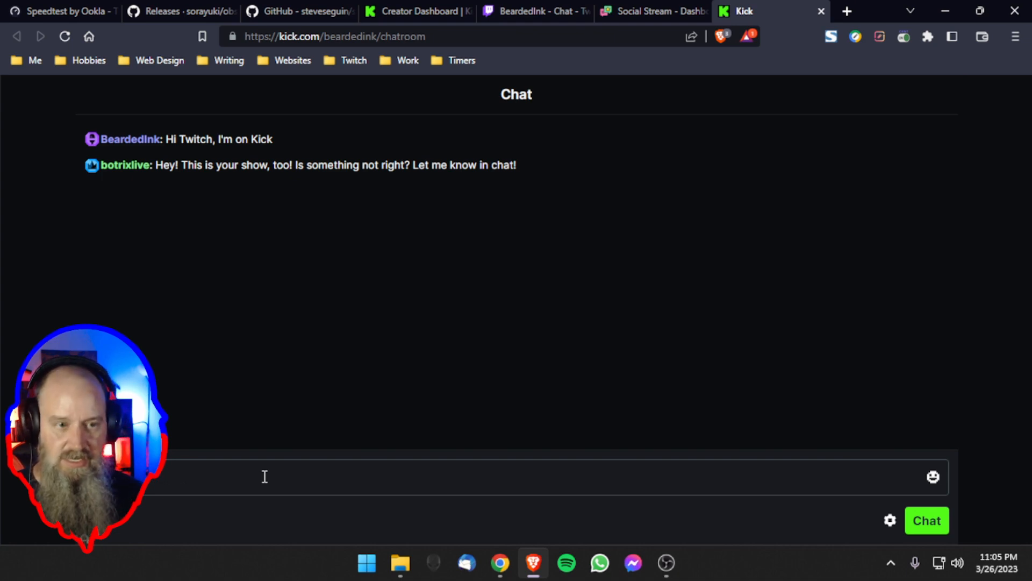
text(are you)
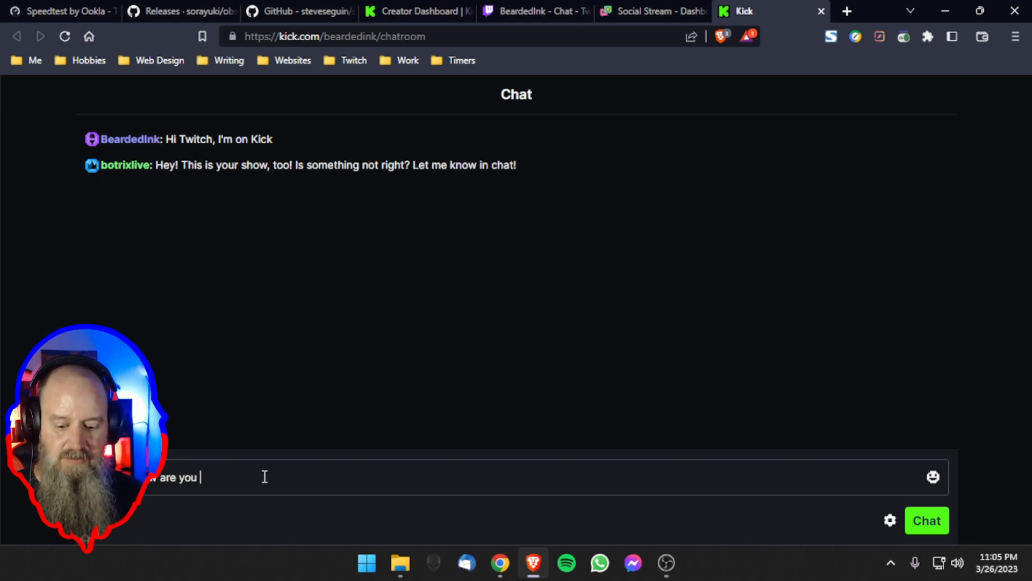
text( over there onm)
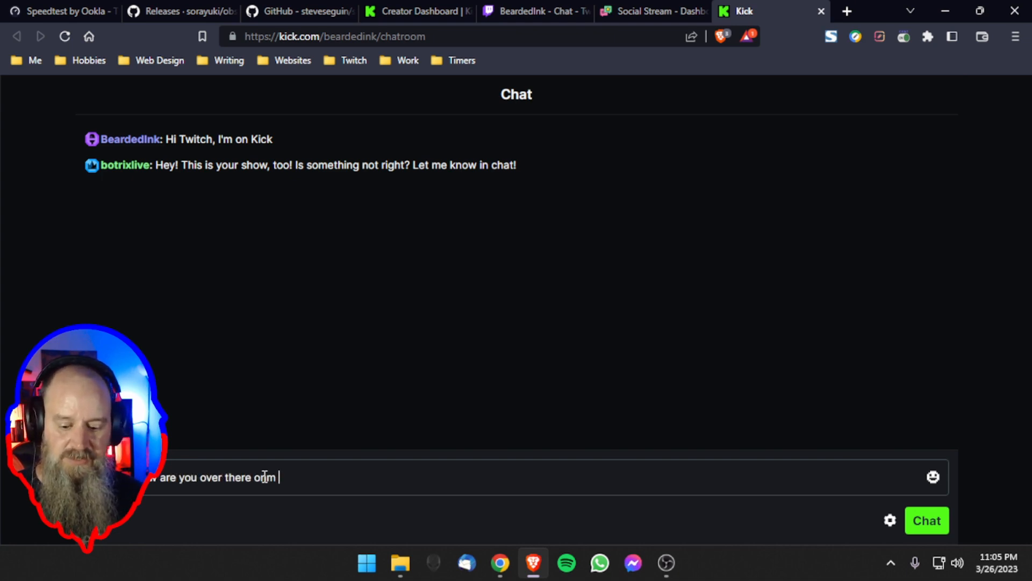
key(BackSpace)
text(n Tw)
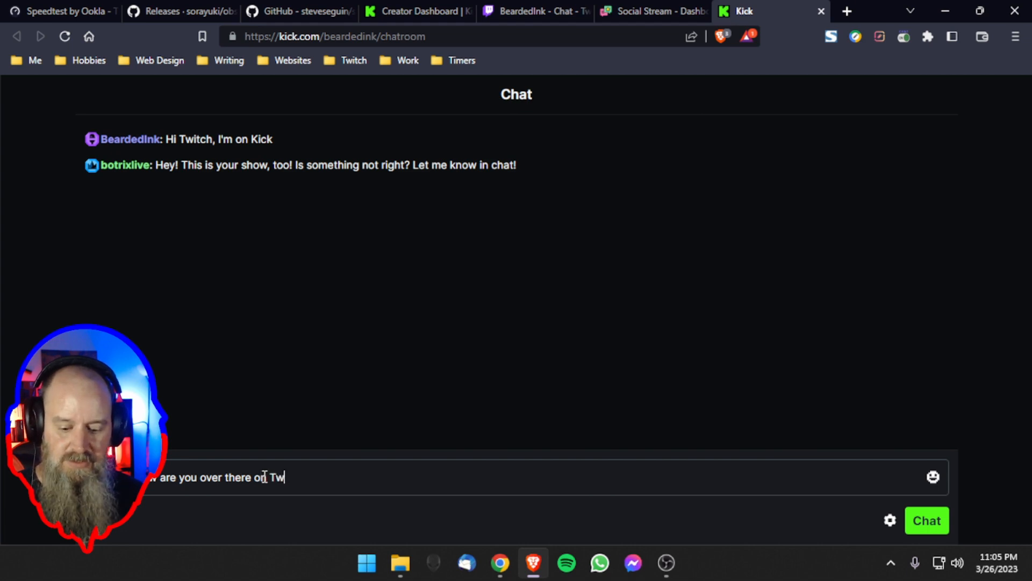
text(itch? )
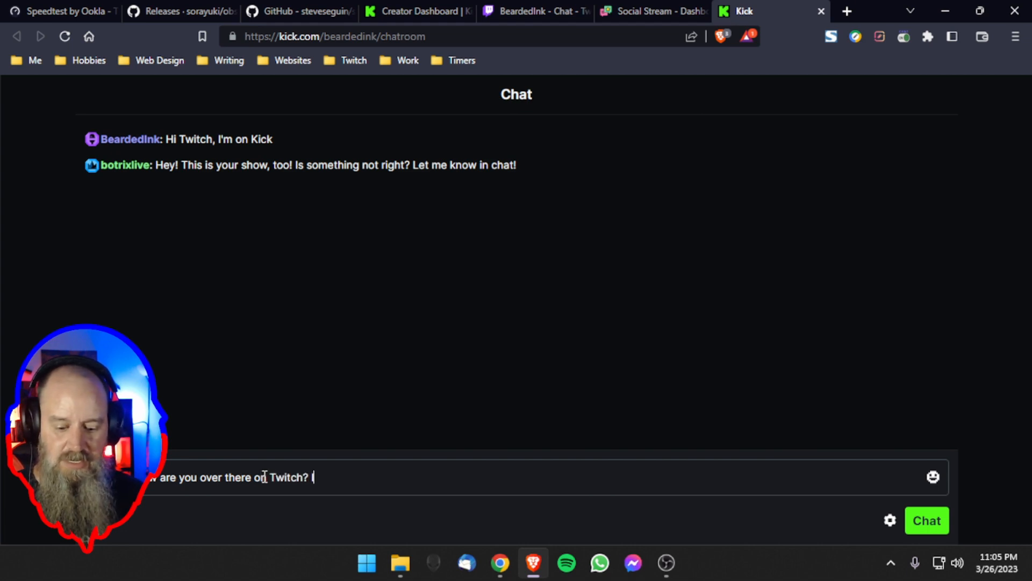
text(I'm on Kick)
key(Return)
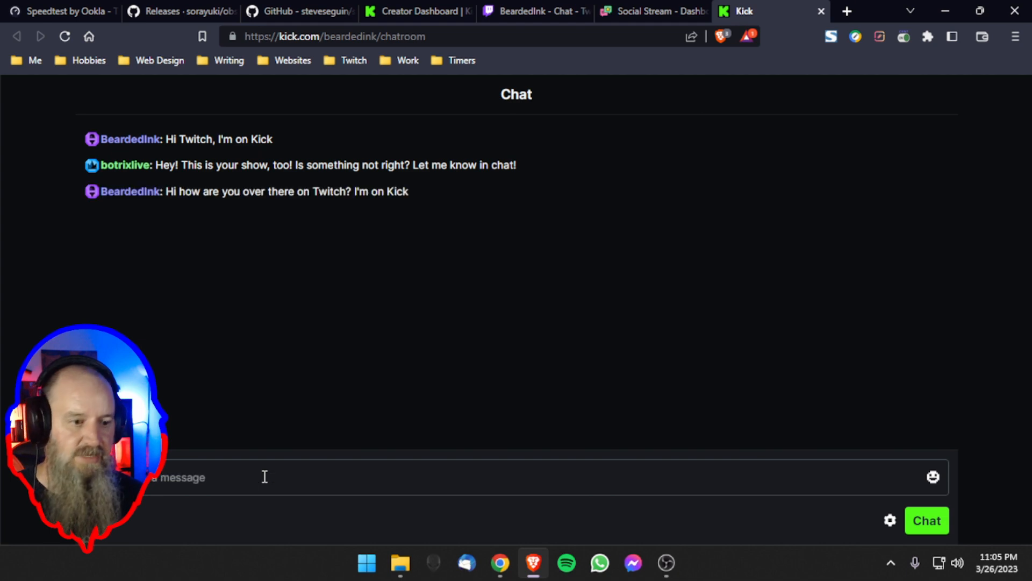
Show the Social Stream dashboard with the combined chat and copy its page URL
click(630, 15)
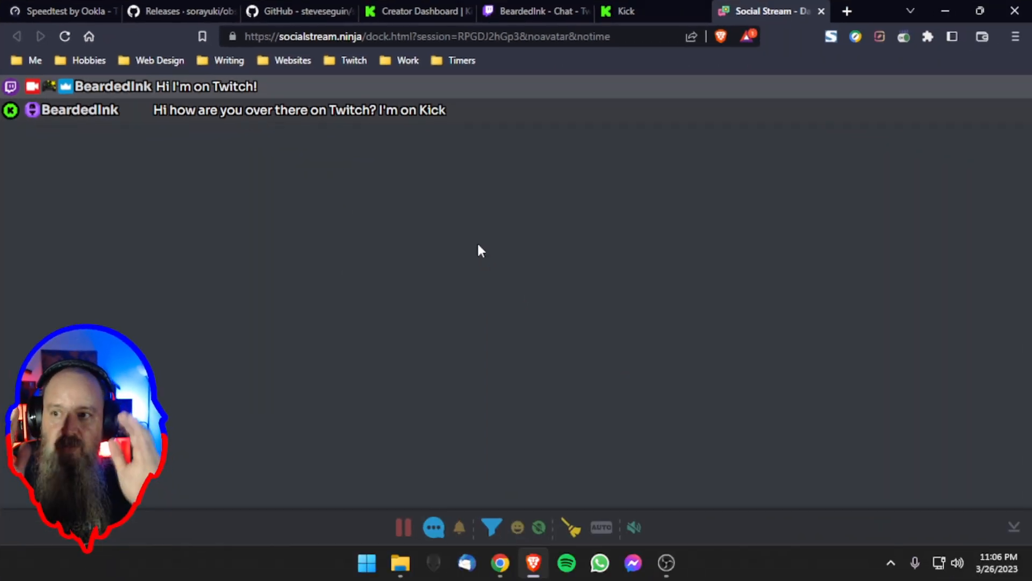
click(391, 38)
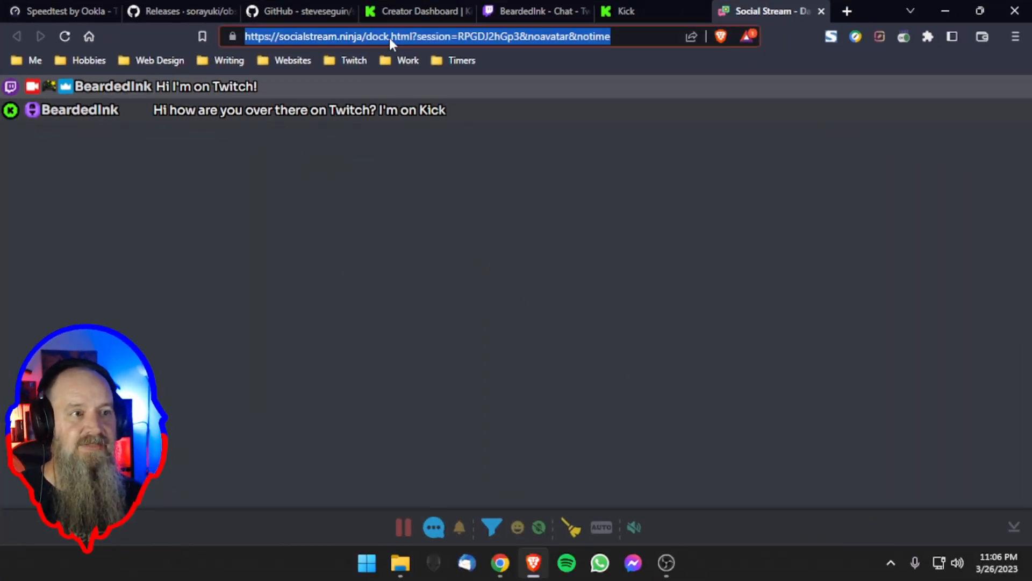
right_click(443, 40)
click(481, 126)
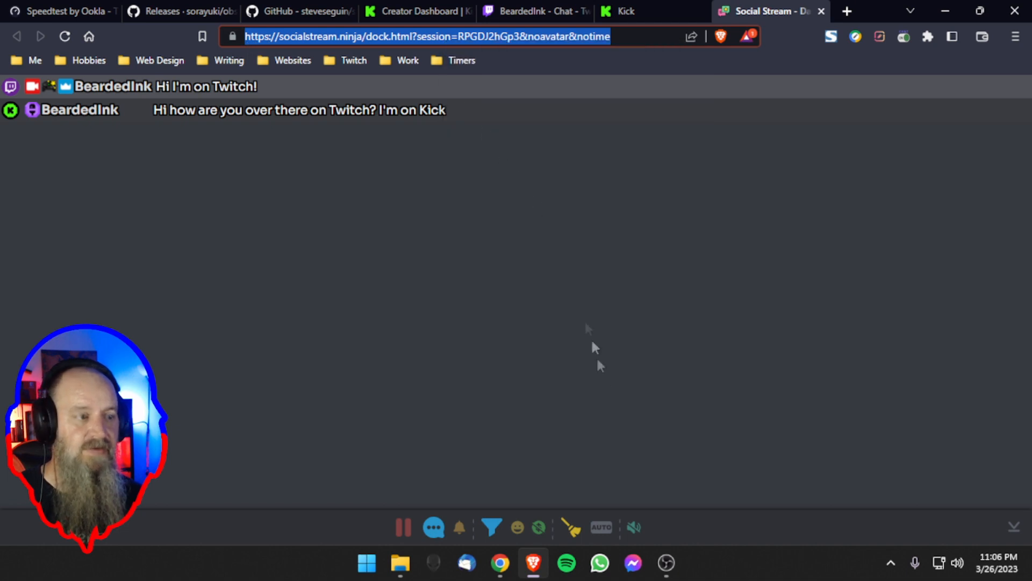
Switch to OBS Studio and close the Twitch Chat dock
click(666, 562)
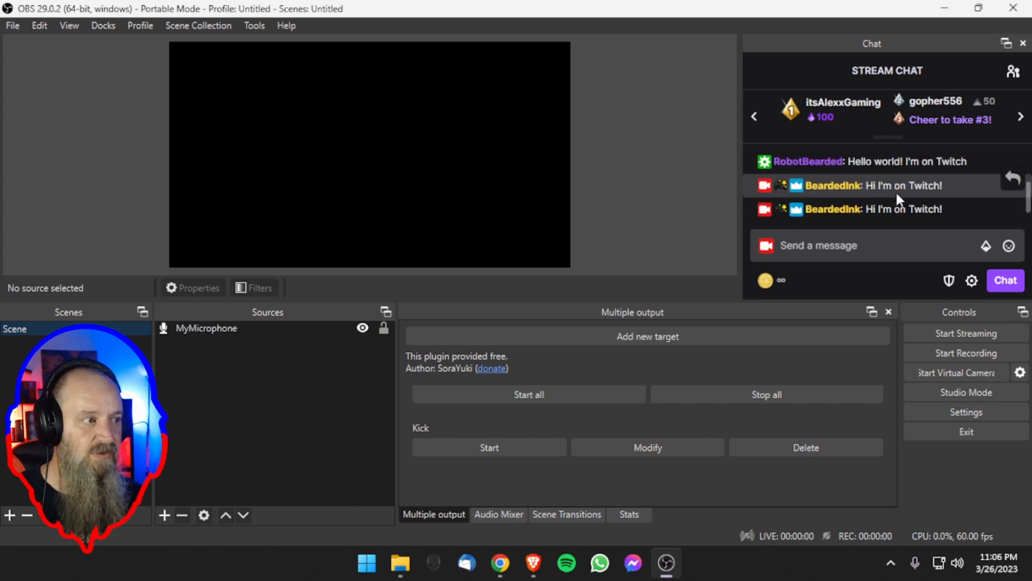
click(1023, 43)
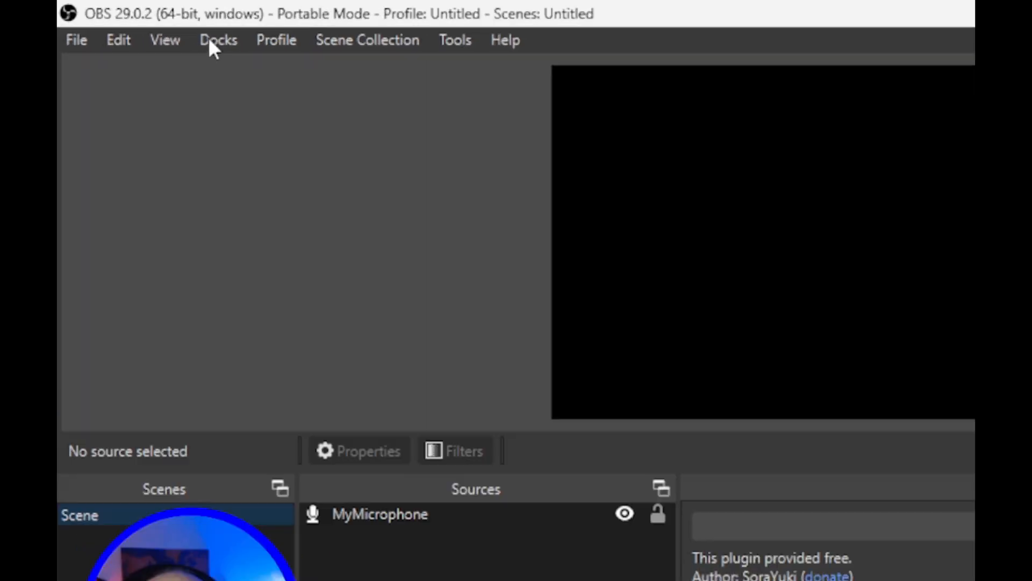
Add a custom browser dock named Multi-Chat with the copied dashboard URL, allowing obs-browser-page.exe through the Windows firewall
click(103, 26)
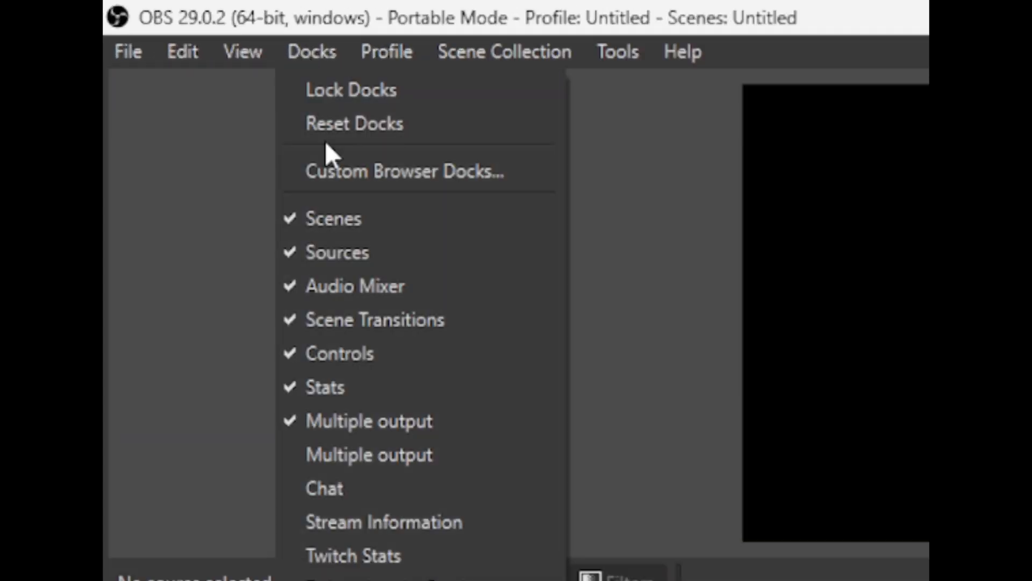
click(329, 171)
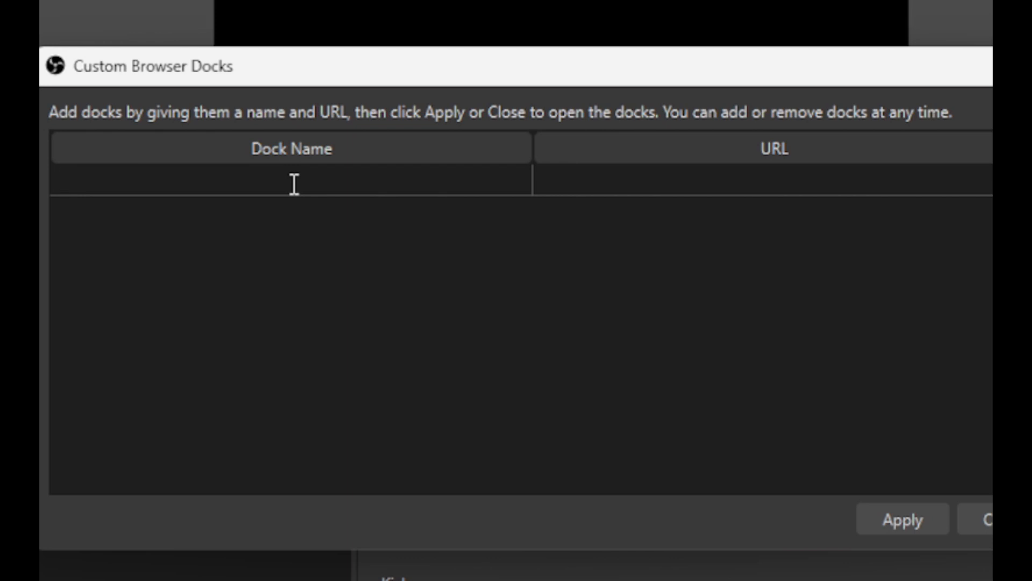
text(Multi-Chat)
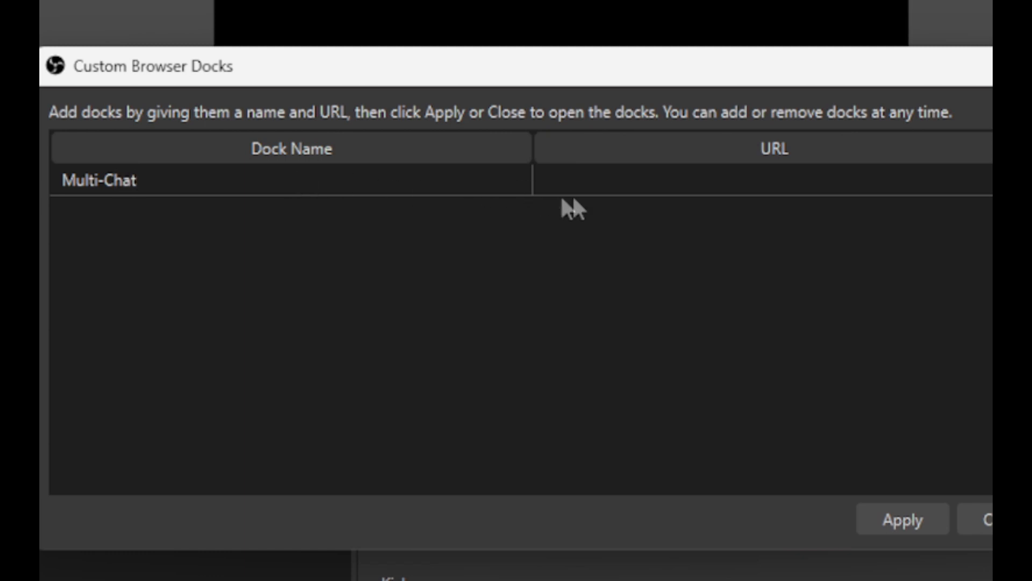
click(608, 177)
key(ctrl+v)
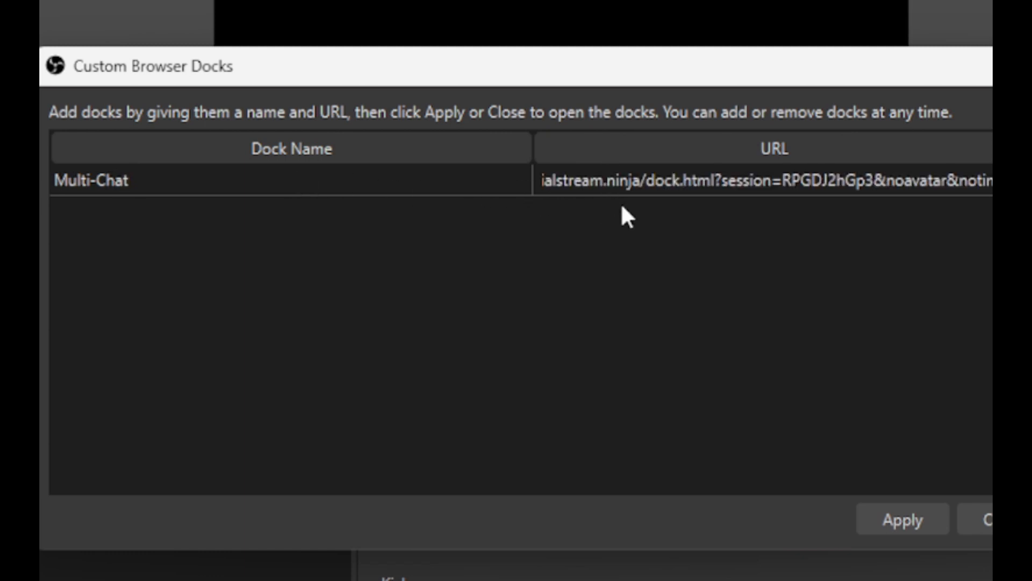
click(901, 517)
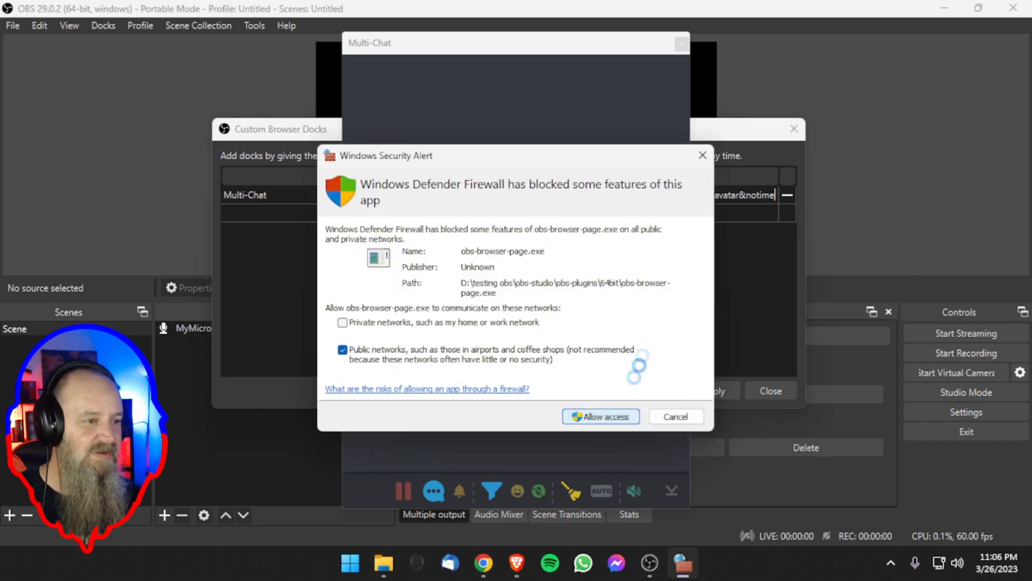
key(Return)
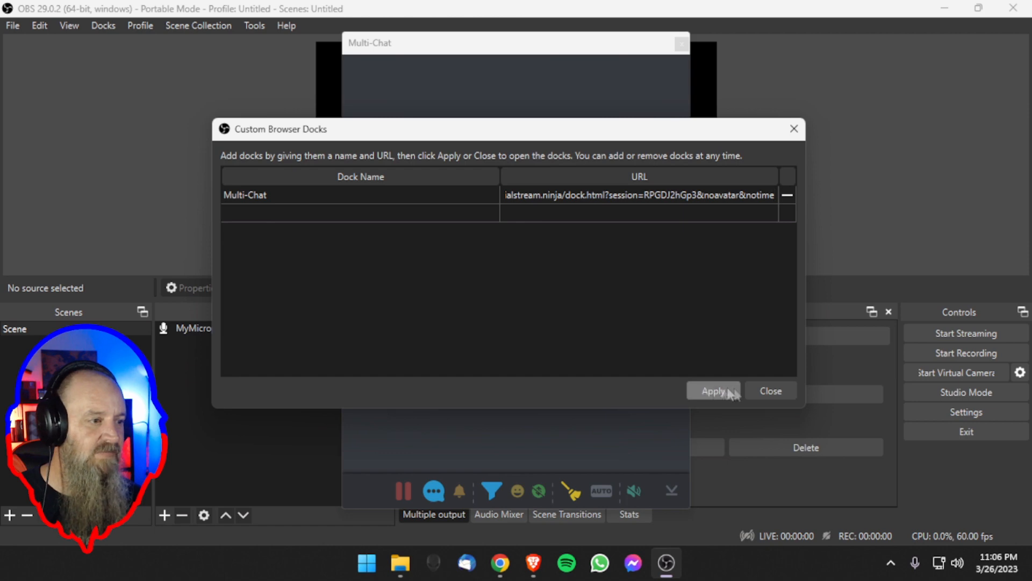
click(753, 392)
Dock the floating Multi-Chat window beside the preview, above the Controls dock, and widen it
drag(523, 46, 939, 140)
drag(877, 140, 1002, 138)
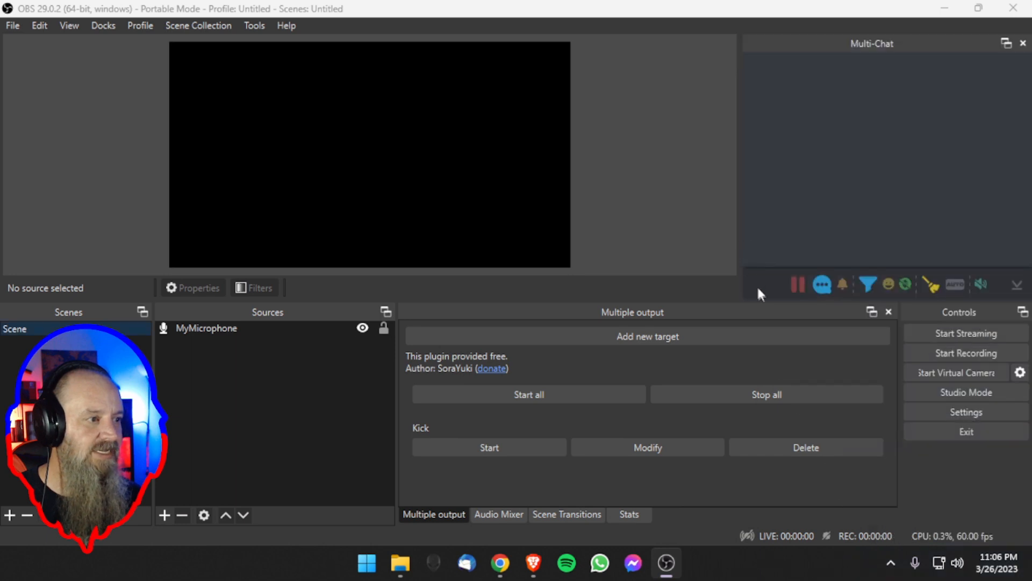
drag(739, 249, 650, 256)
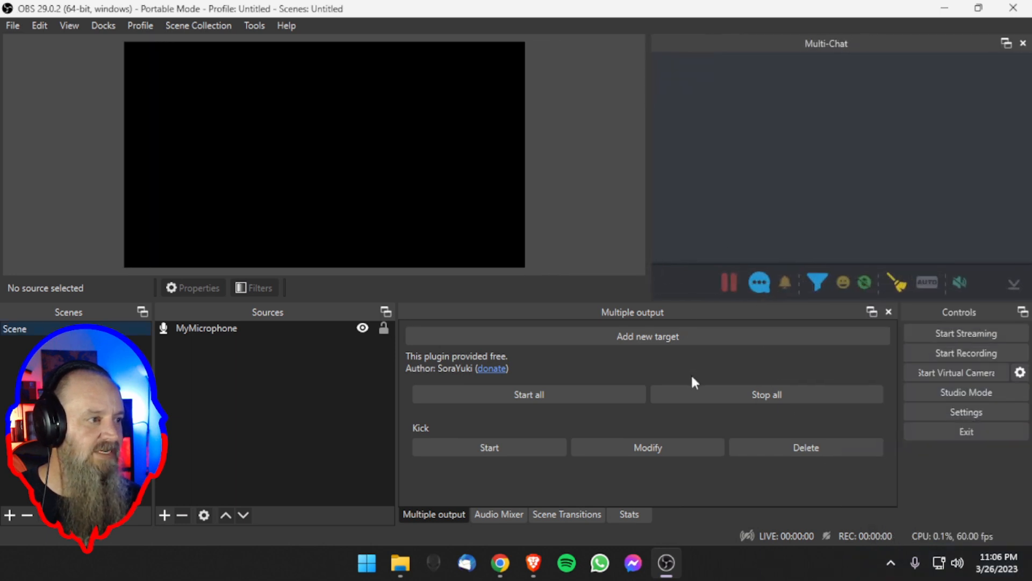
mouse_move(491, 573)
click(533, 563)
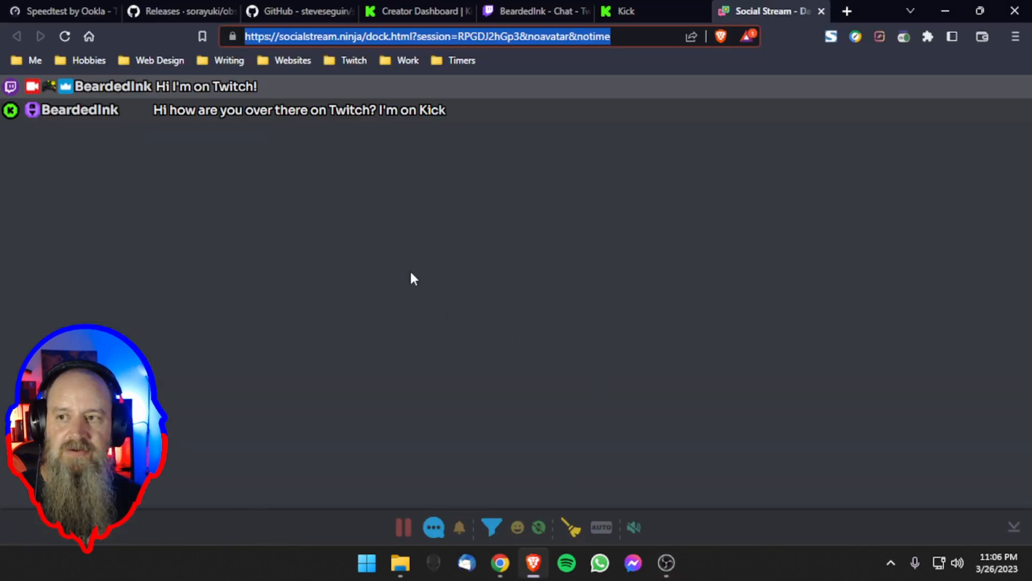
click(666, 563)
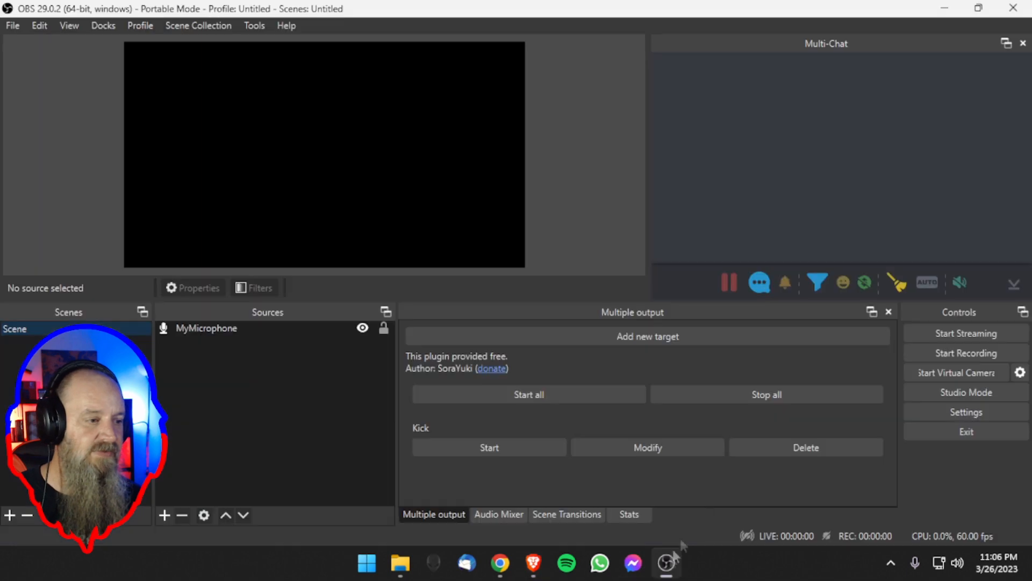
Switch to the Brave browser and post "Hi dock people" in the Kick chatroom
click(533, 563)
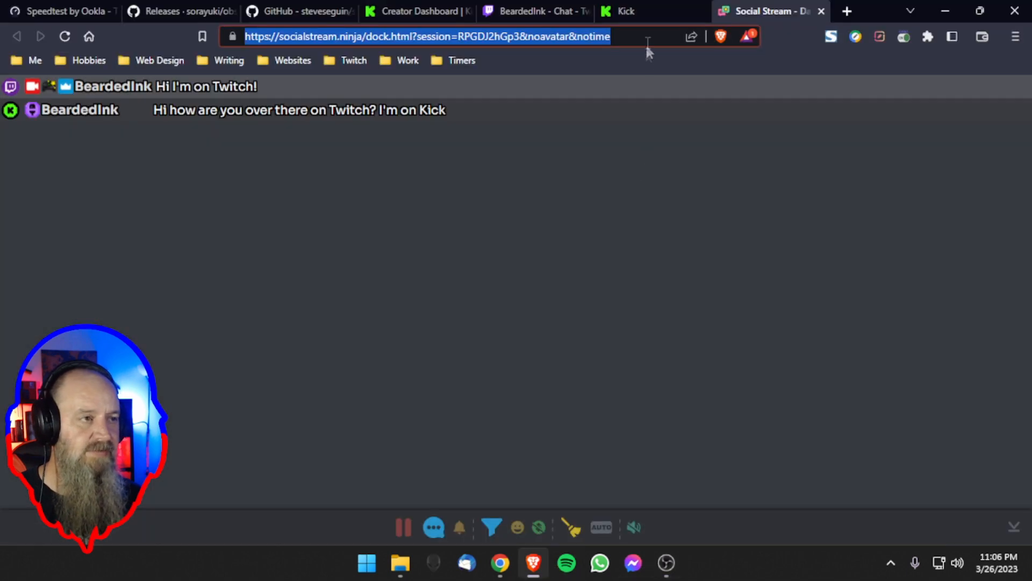
click(626, 11)
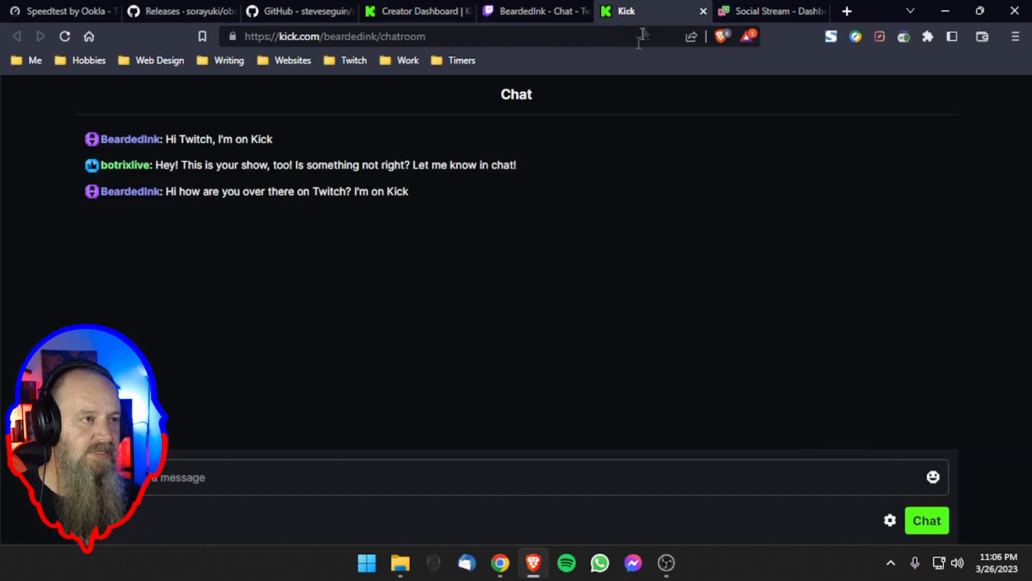
click(385, 481)
text(k pep)
key(BackSpace)
text(ople)
key(Return)
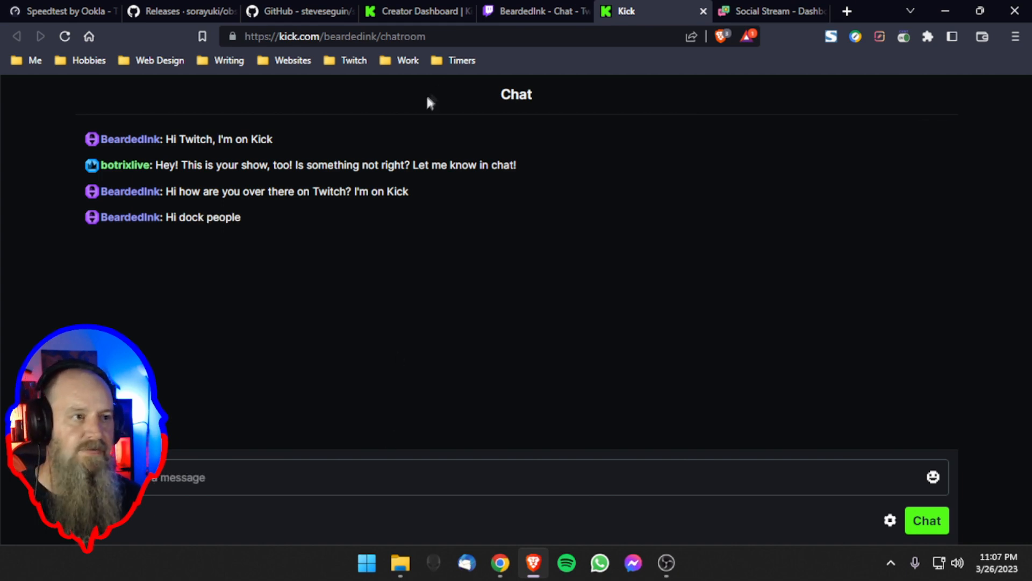
Post "I can be in the dock as well!" in the Twitch popout chat and return to OBS Studio to check the Multi-Chat dock
click(524, 13)
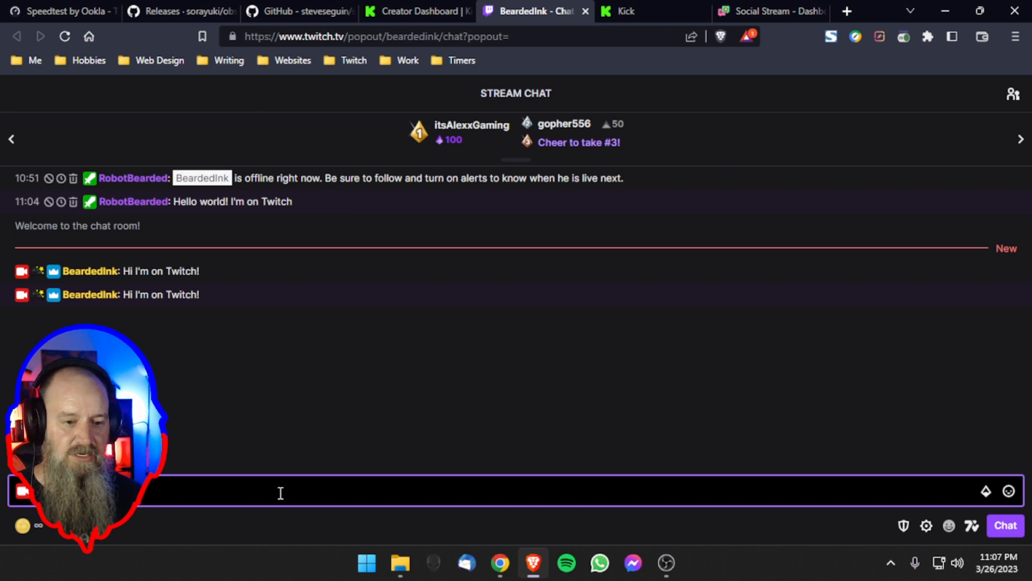
text(well!)
key(Return)
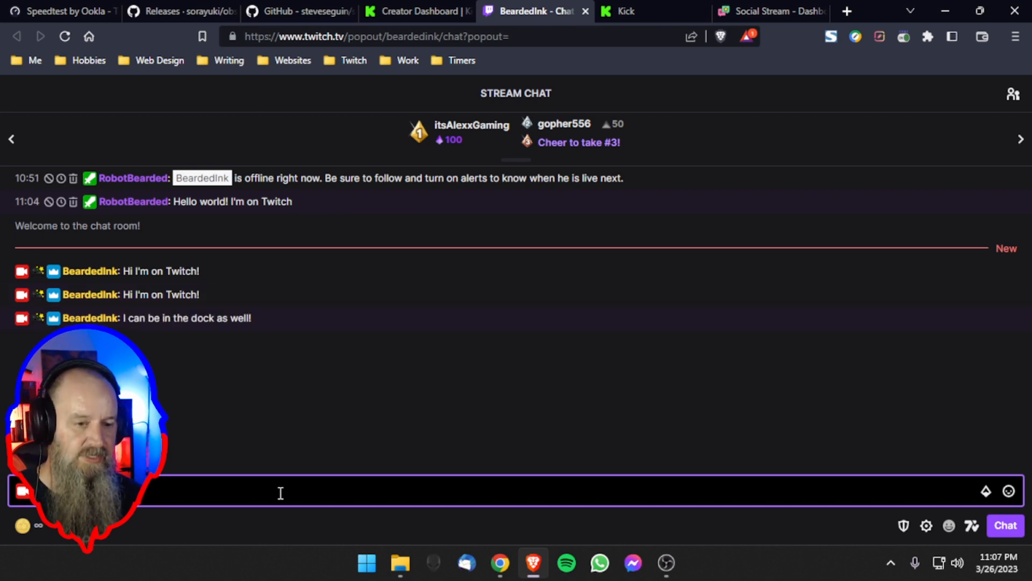
click(668, 574)
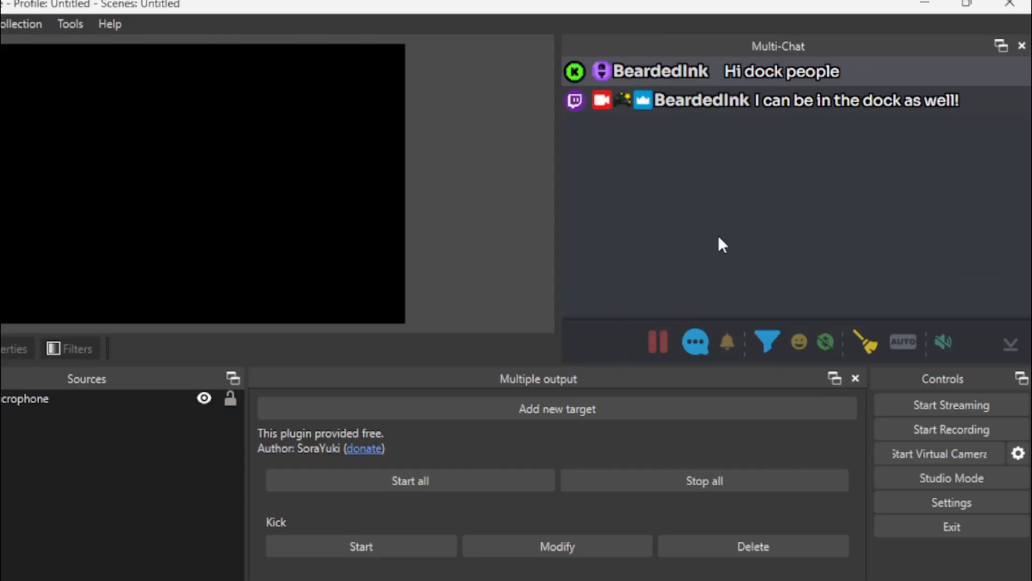